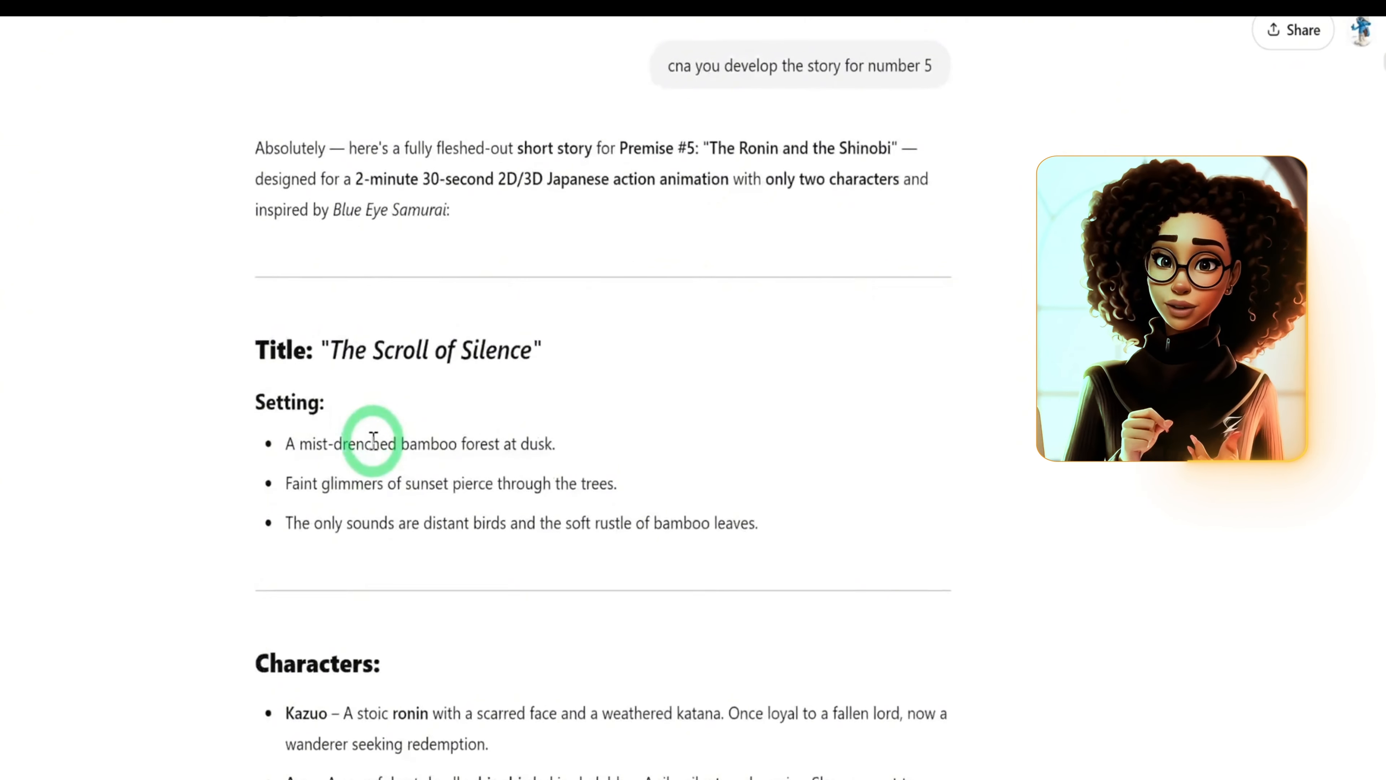
# Read through the short story "The Scroll of Silence", covering its setting, characters and plot breakdown up to the final shot
pyautogui.scroll(6, 373, 442)
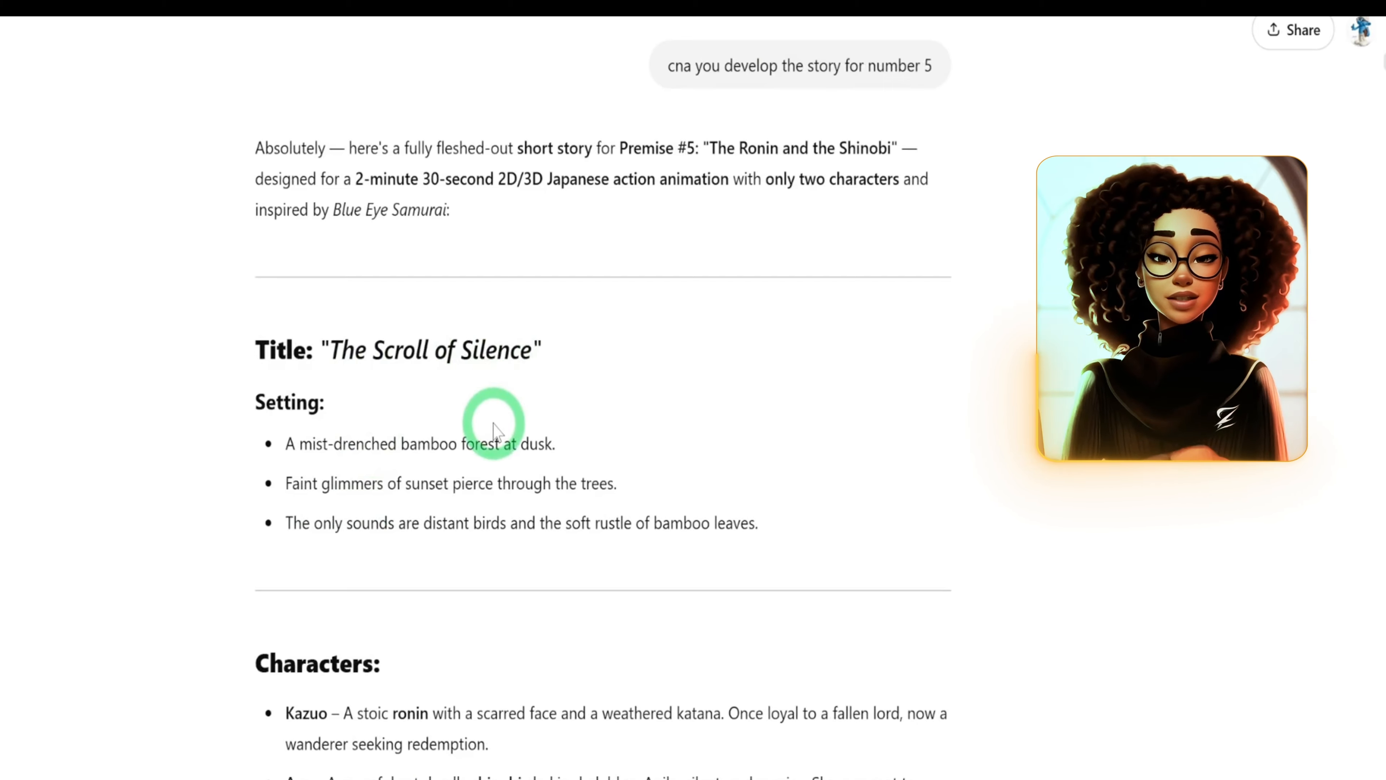
pyautogui.scroll(-4, 491, 423)
pyautogui.scroll(-4, 467, 420)
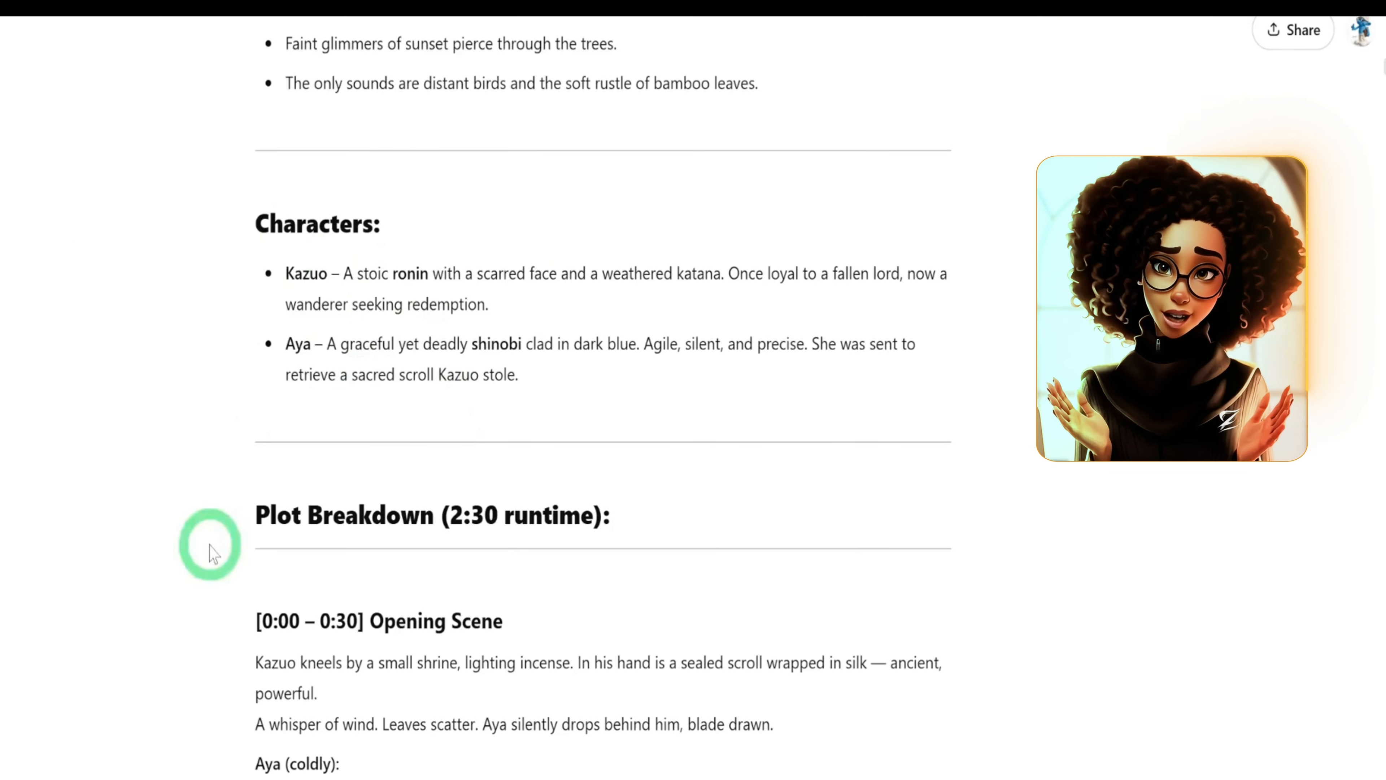
pyautogui.scroll(-2, 360, 393)
pyautogui.scroll(-2, 361, 435)
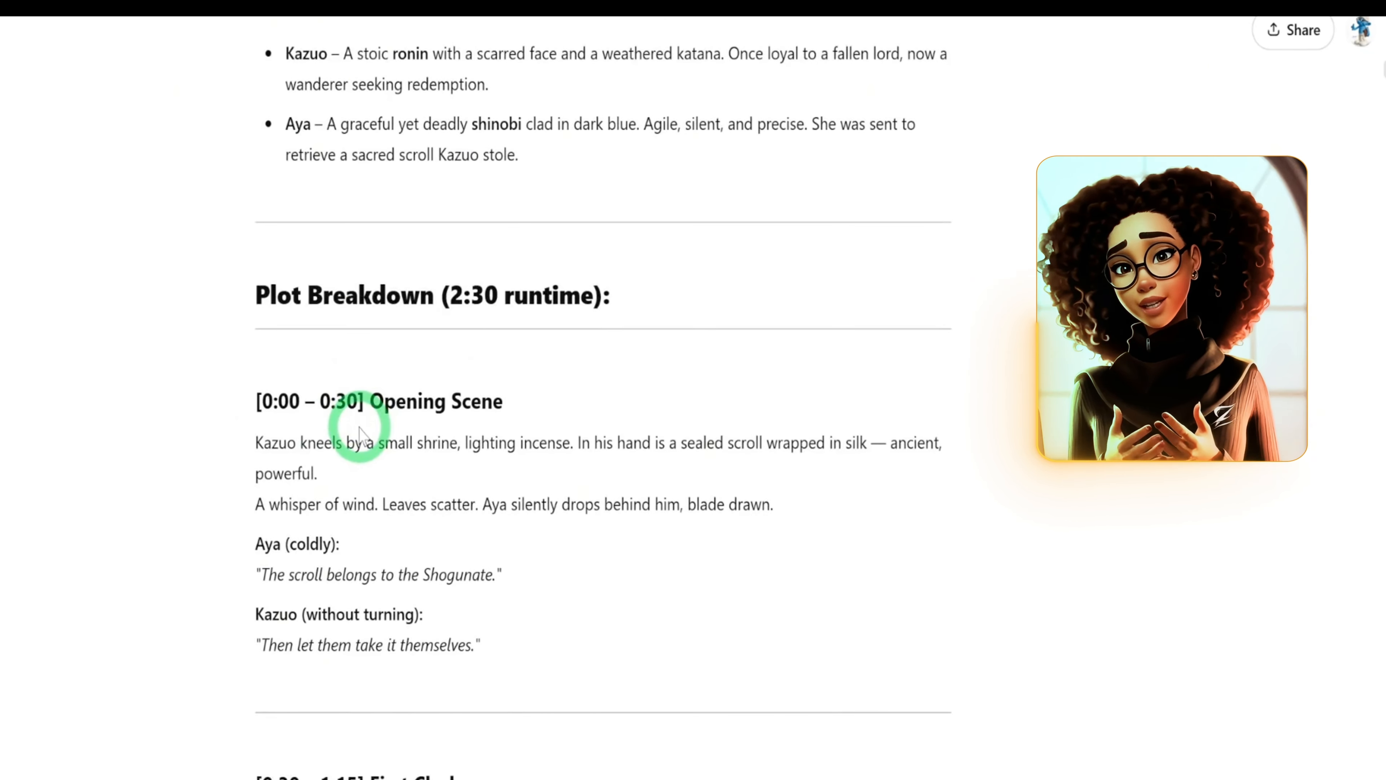
pyautogui.scroll(-4, 359, 436)
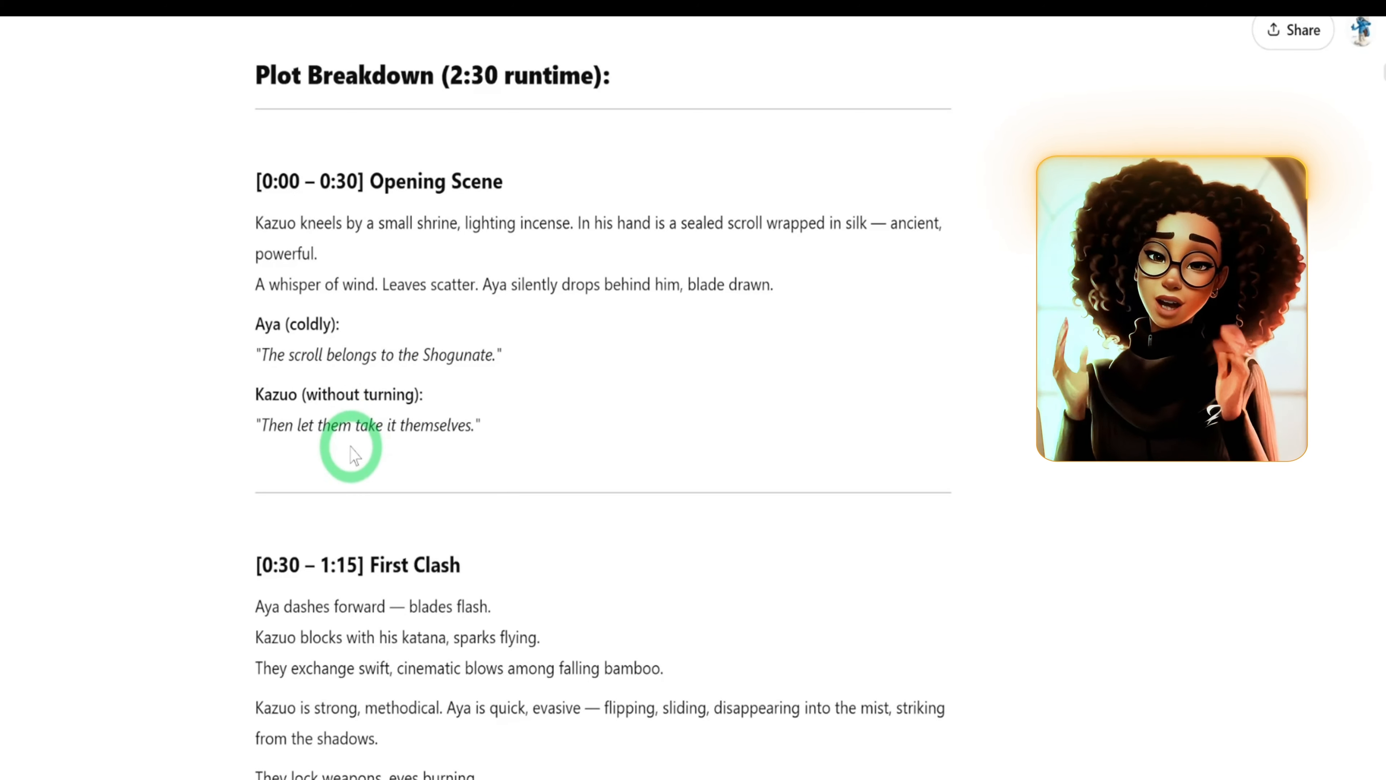
pyautogui.scroll(-15, 354, 450)
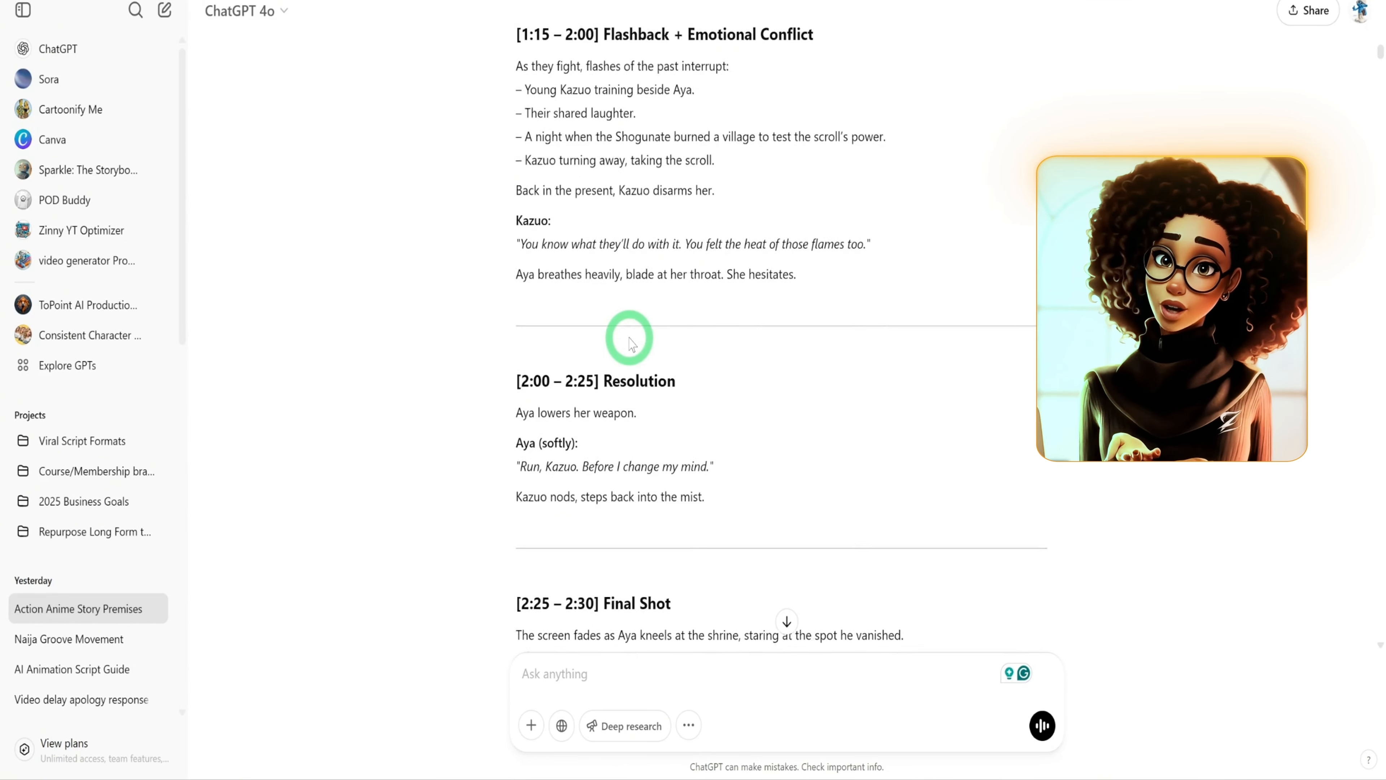
pyautogui.scroll(-5, 631, 344)
pyautogui.scroll(-2, 630, 335)
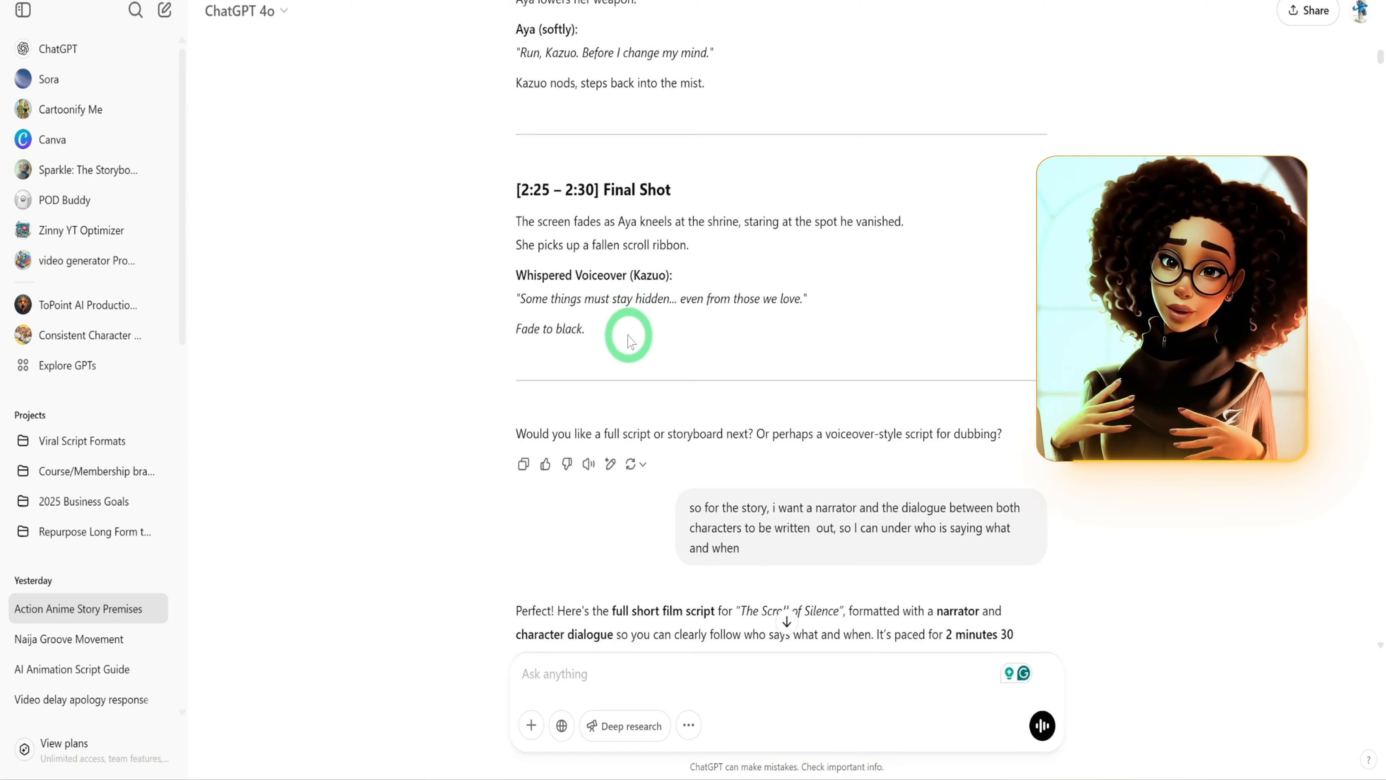
# Read the full short film script of "The Scroll of Silence" with its narrator lines and character dialogue
pyautogui.scroll(-4, 631, 342)
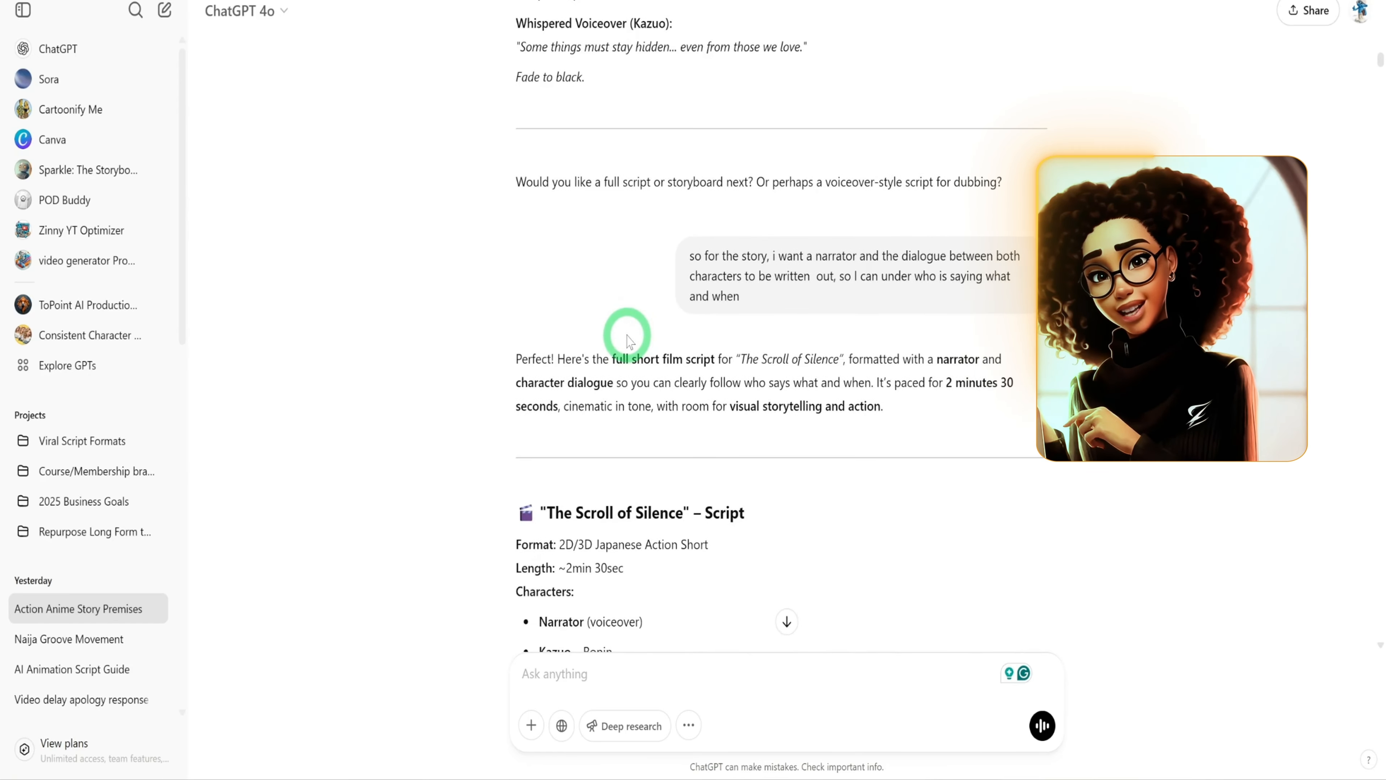
pyautogui.scroll(-3, 628, 340)
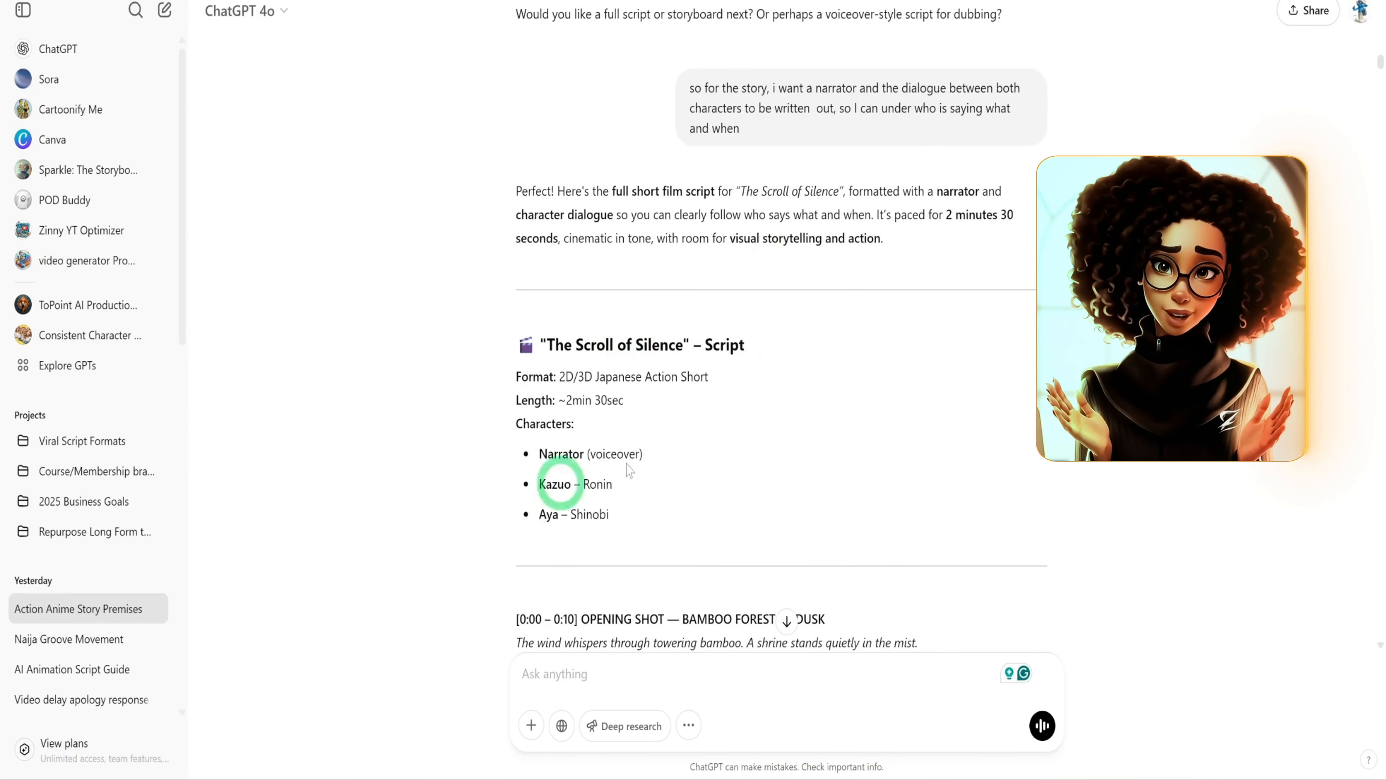
pyautogui.scroll(-5, 562, 524)
pyautogui.scroll(-10, 547, 606)
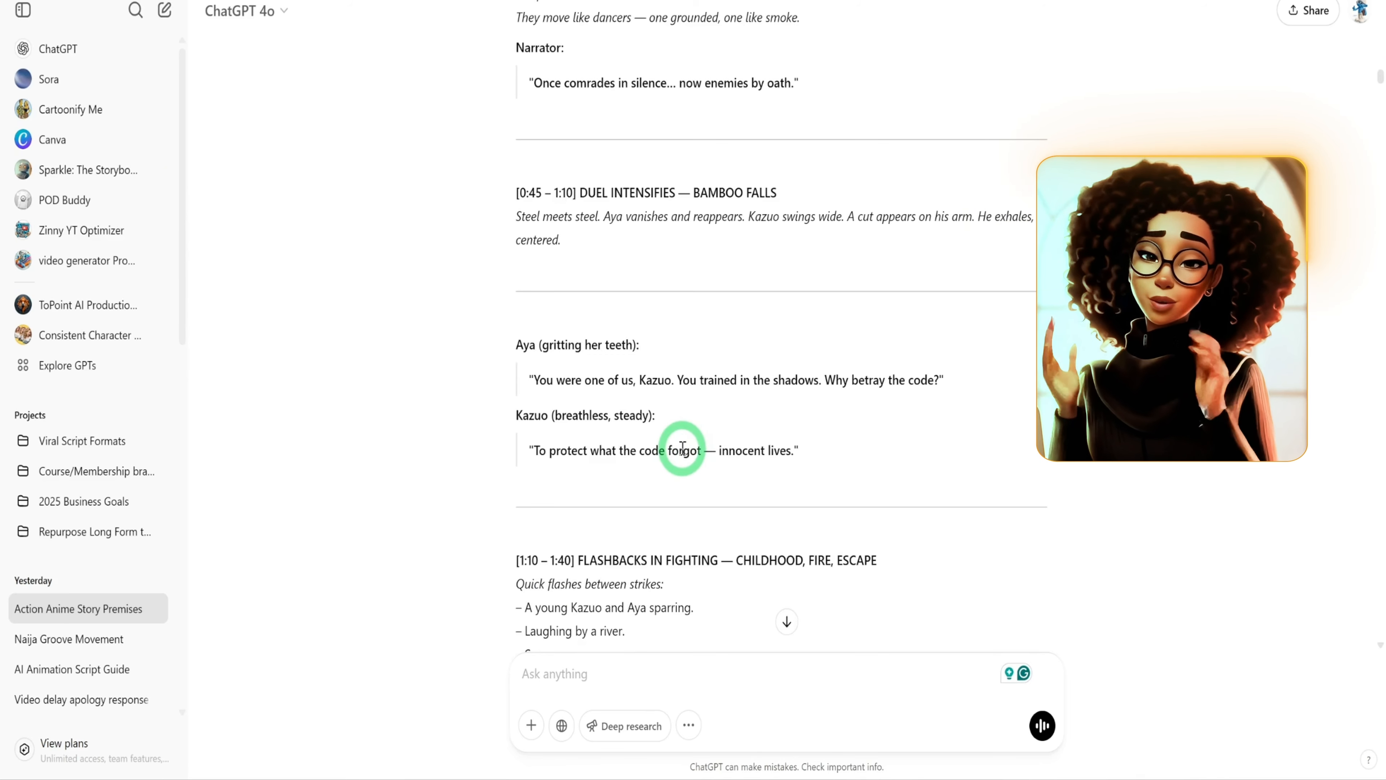
pyautogui.scroll(-3, 682, 447)
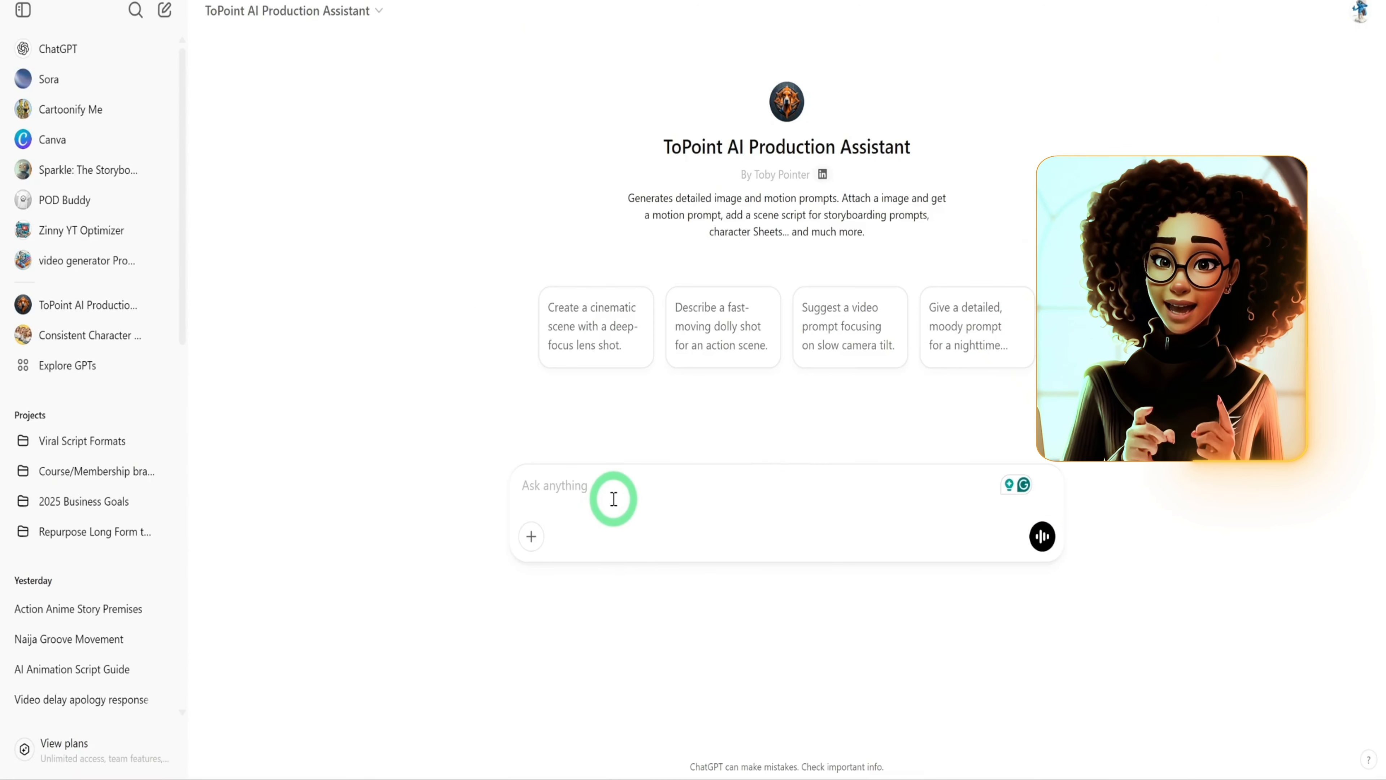
# Switch to OpenArt and open the Consistent Character page with its options for creating a character
pyautogui.moveTo(963, 767)
pyautogui.click(1022, 726)
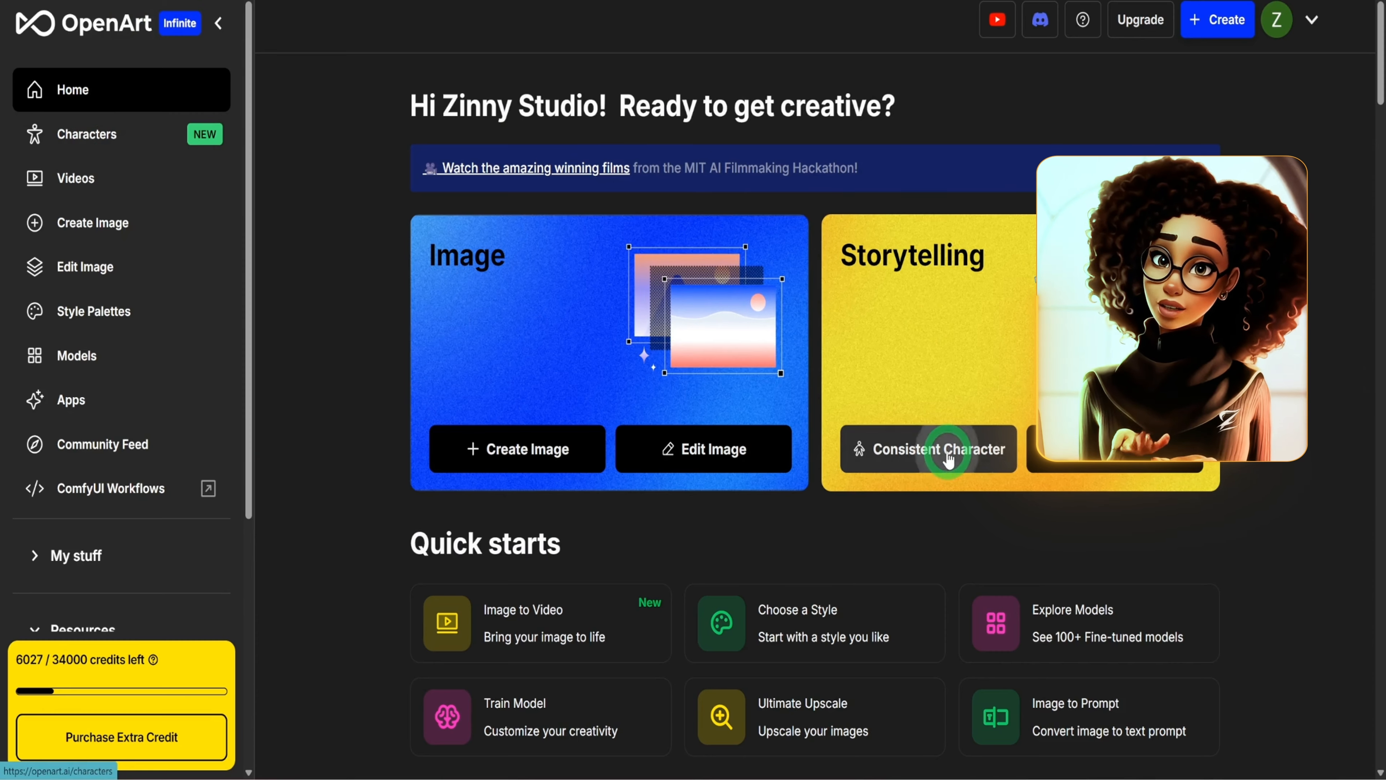
pyautogui.click(949, 460)
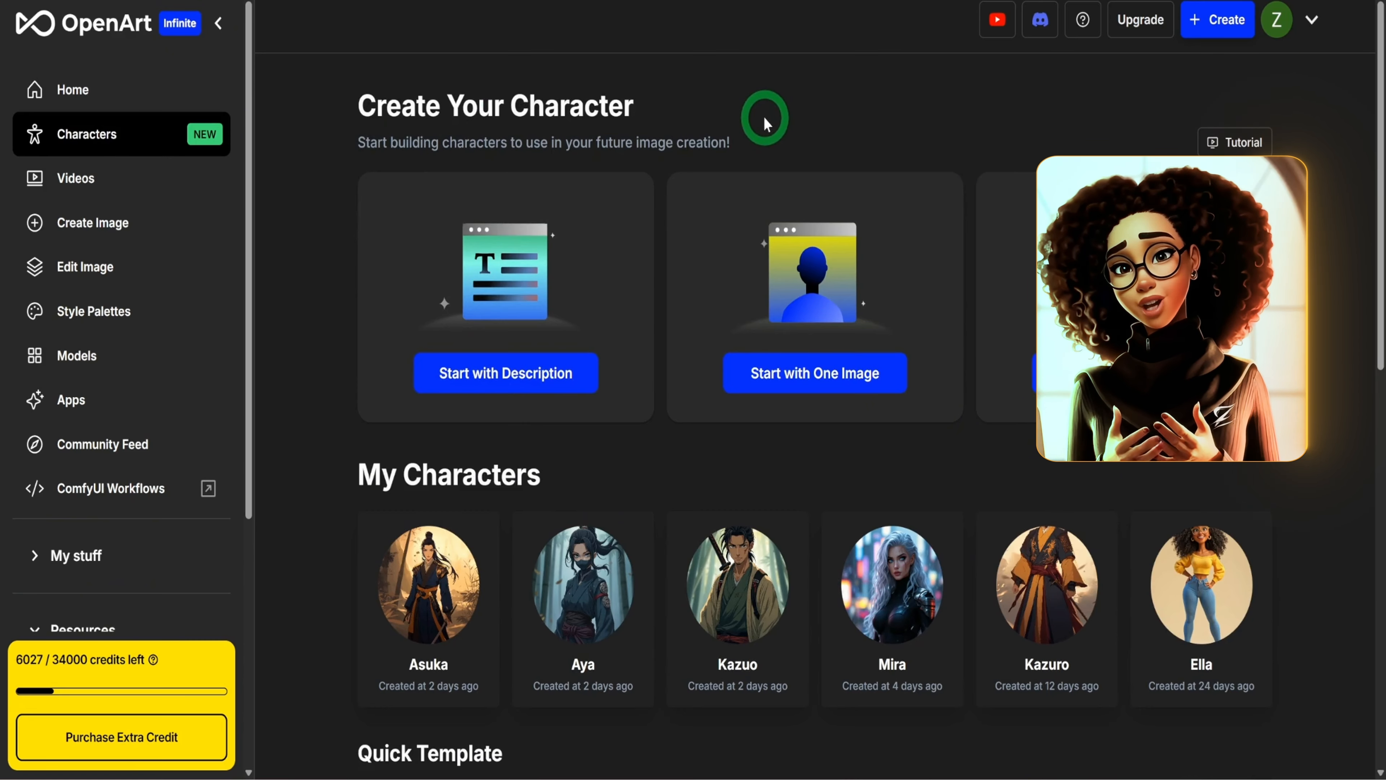
pyautogui.click(479, 349)
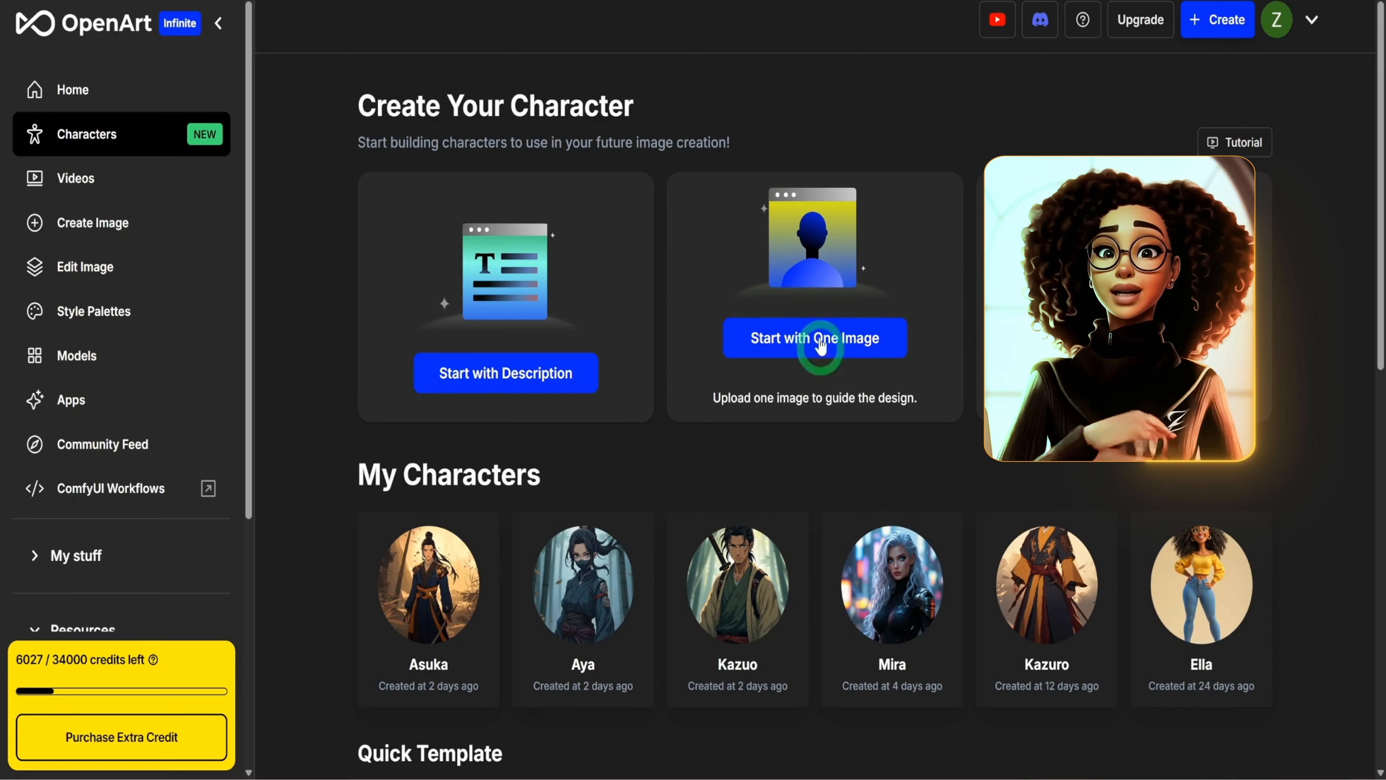
pyautogui.click(809, 360)
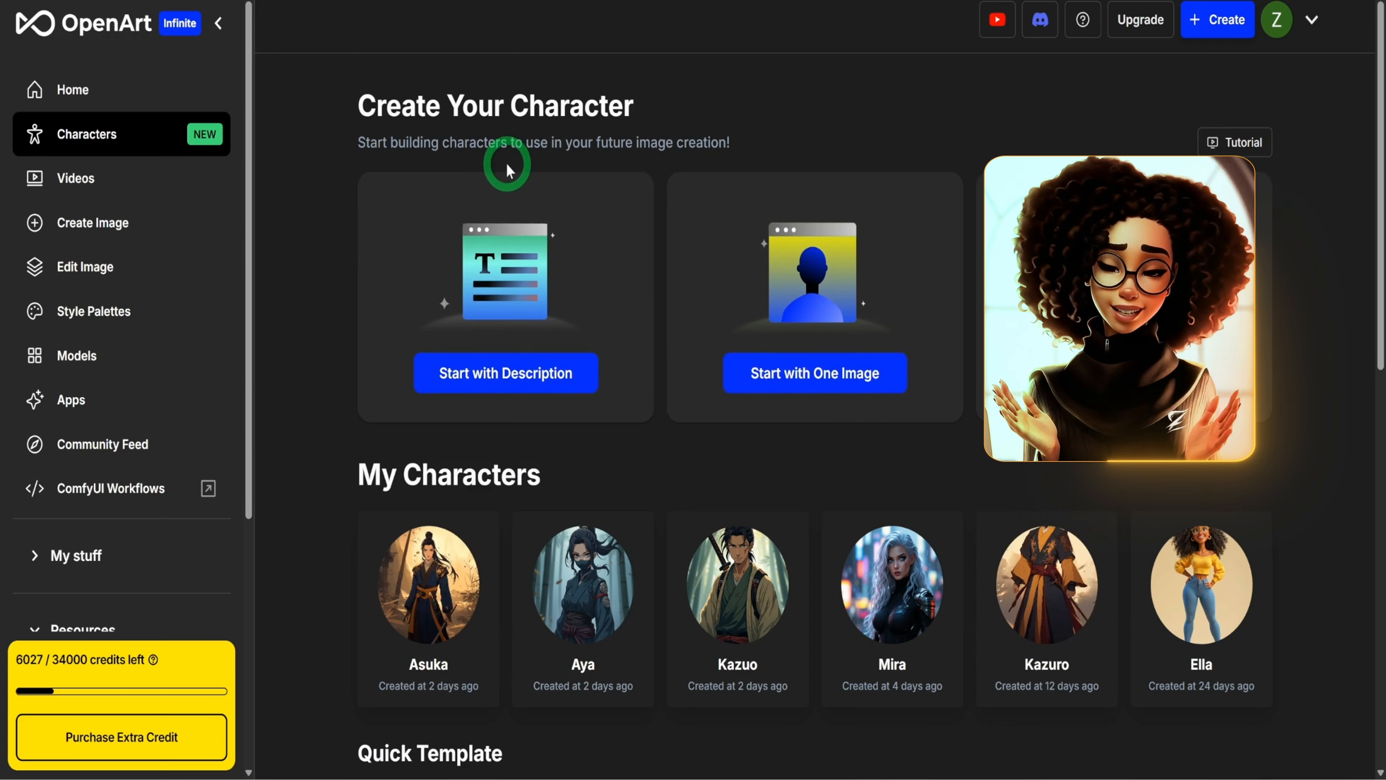
# Open image creation and switch the model from OpenArt SDXL to Flux (dev)
pyautogui.click(70, 229)
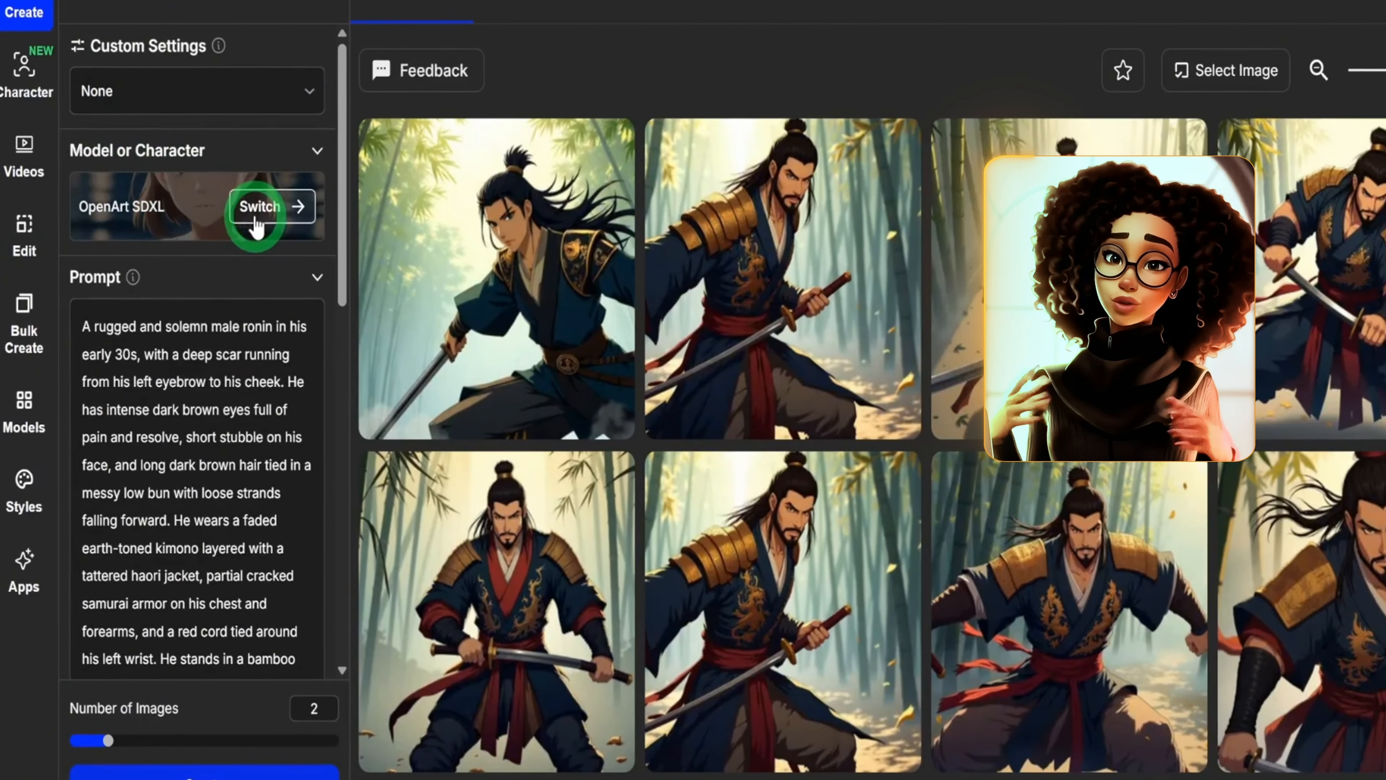
pyautogui.click(255, 221)
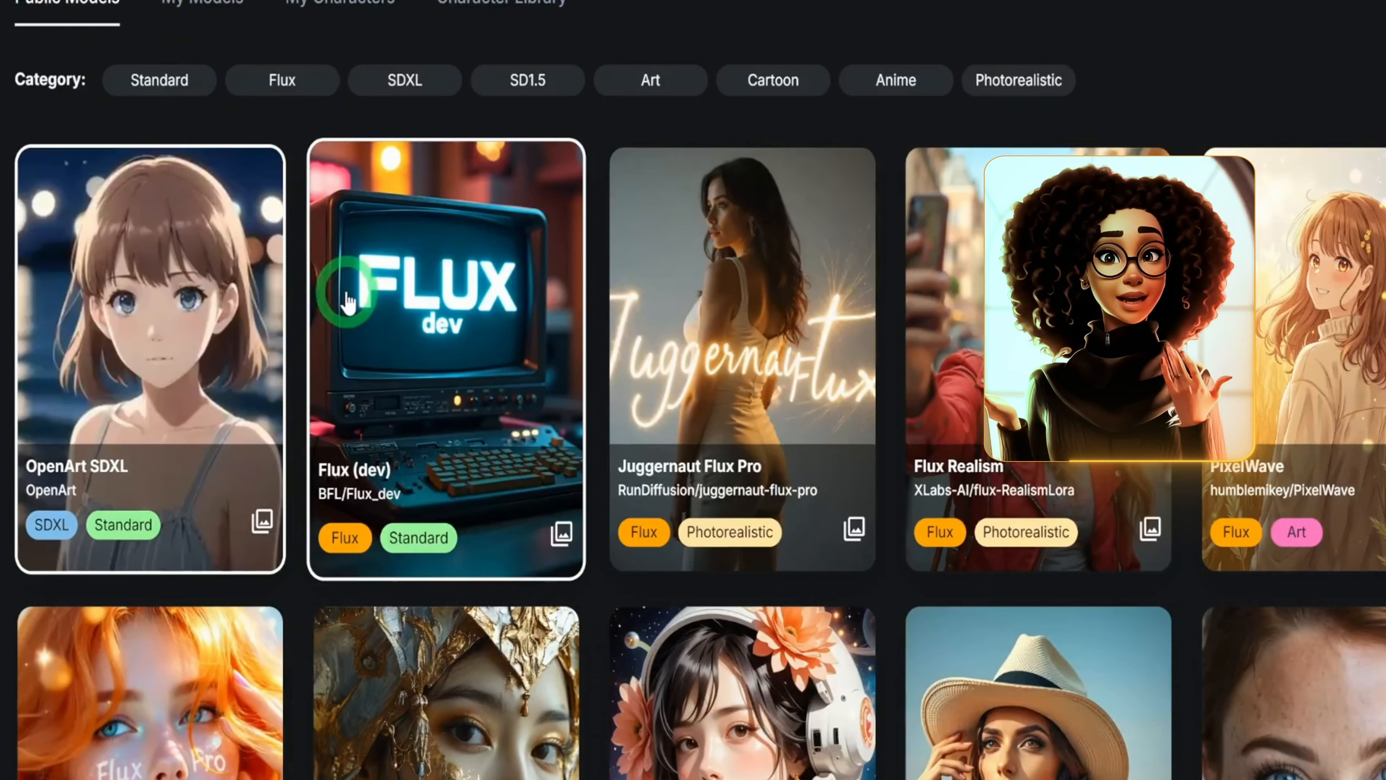
pyautogui.click(330, 295)
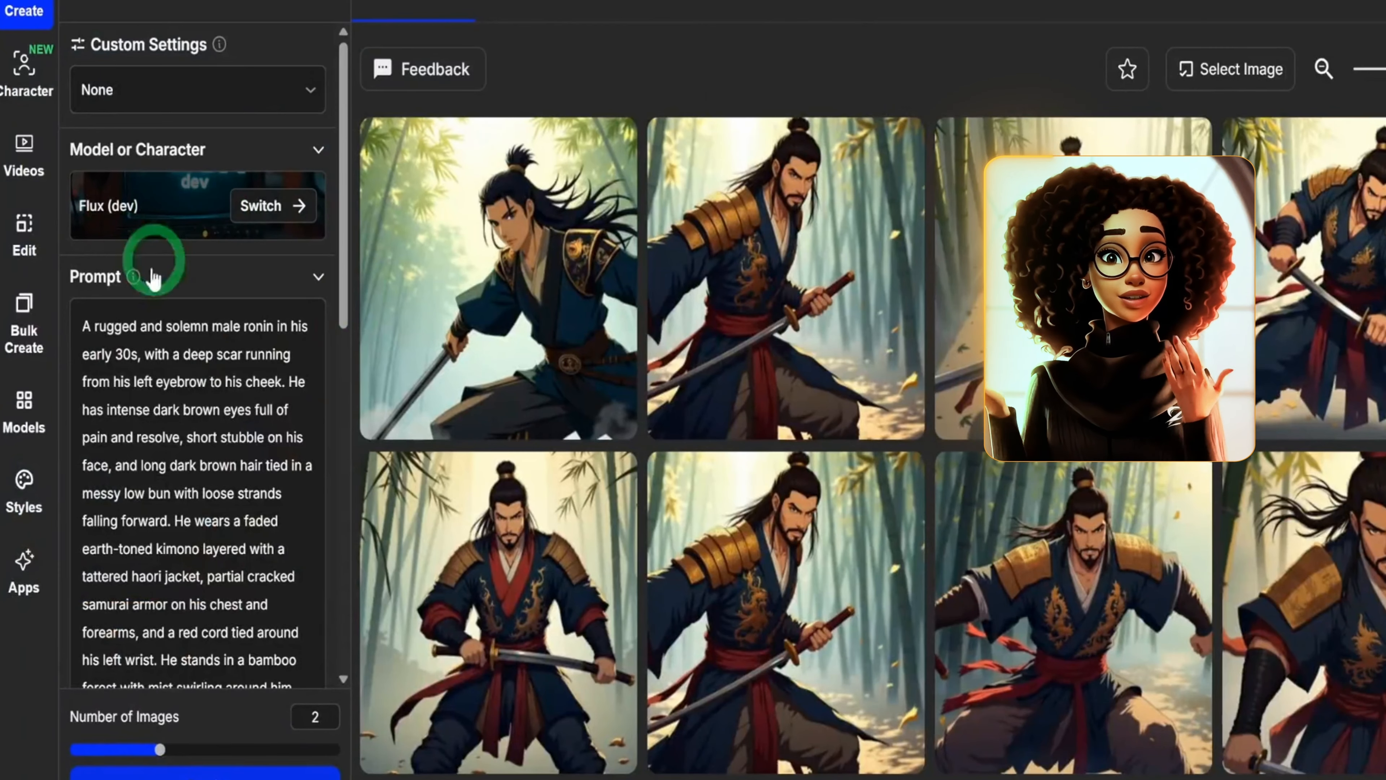
# Review the ronin character prompt and set the output aspect ratio to Portrait
pyautogui.scroll(-2, 193, 446)
pyautogui.click(194, 446)
pyautogui.scroll(-10, 194, 447)
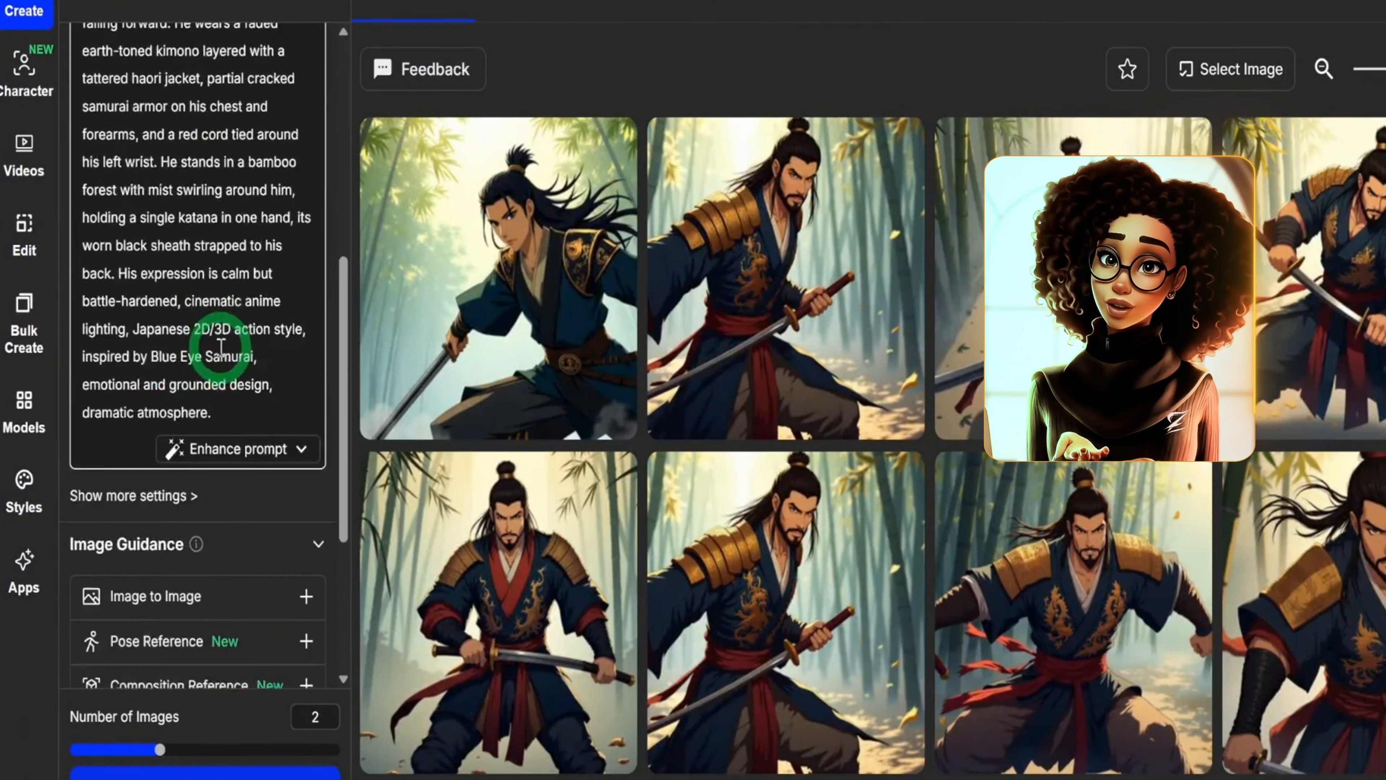
pyautogui.scroll(-2, 221, 311)
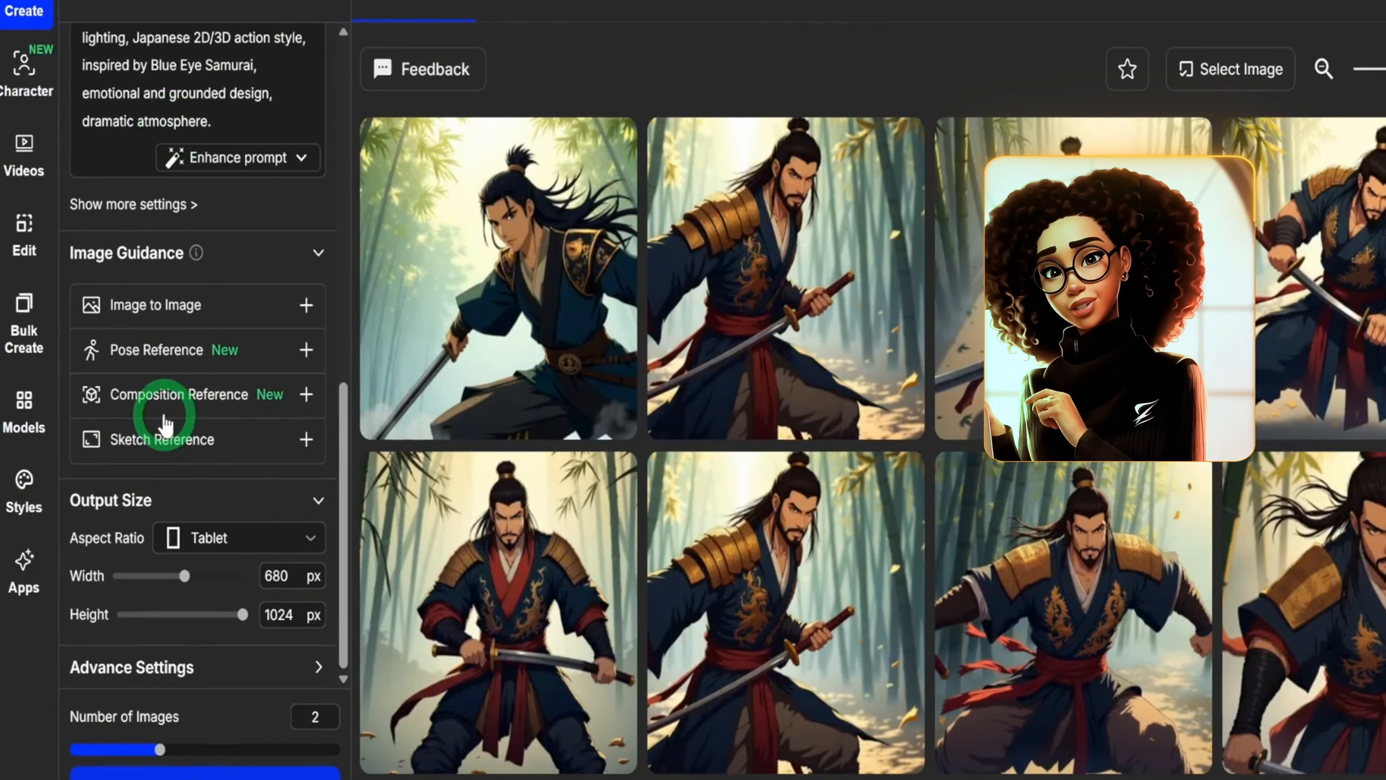
pyautogui.click(235, 539)
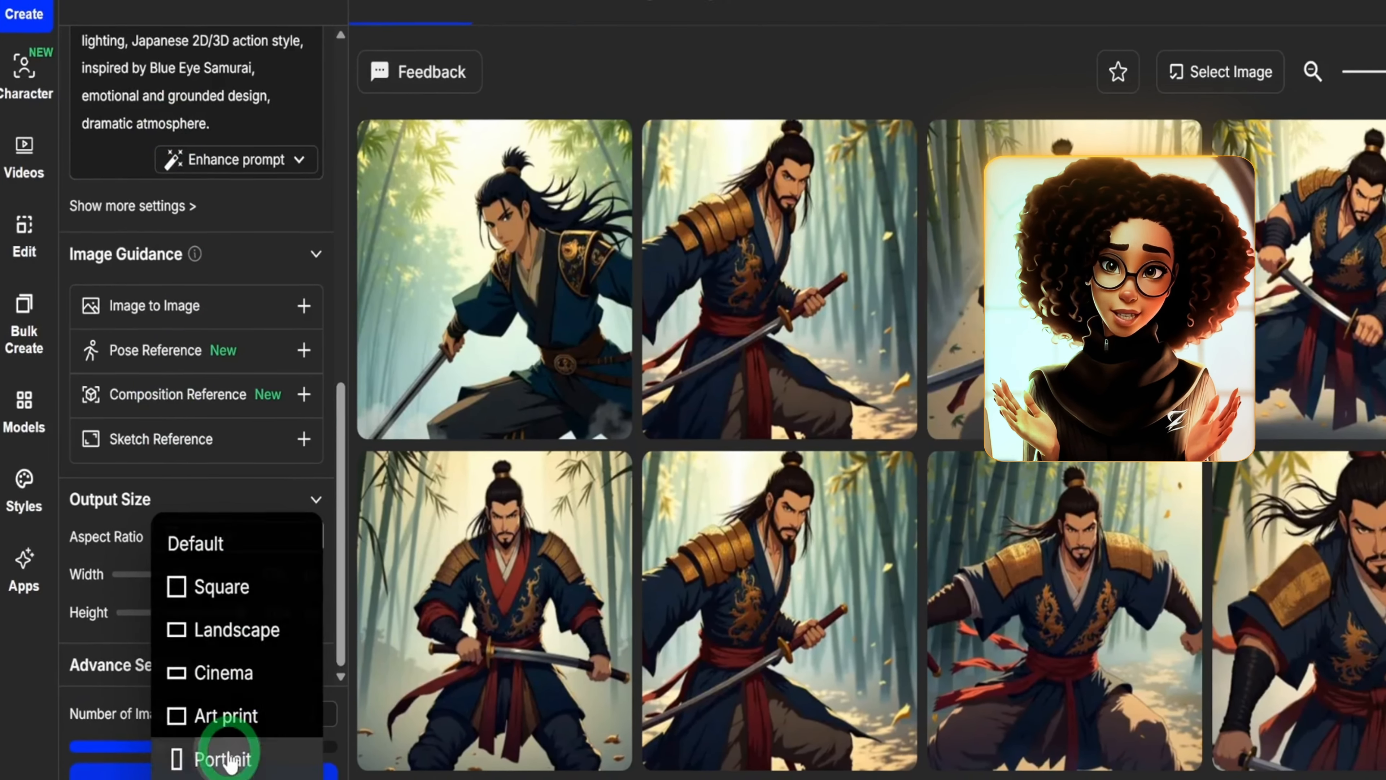
pyautogui.click(218, 759)
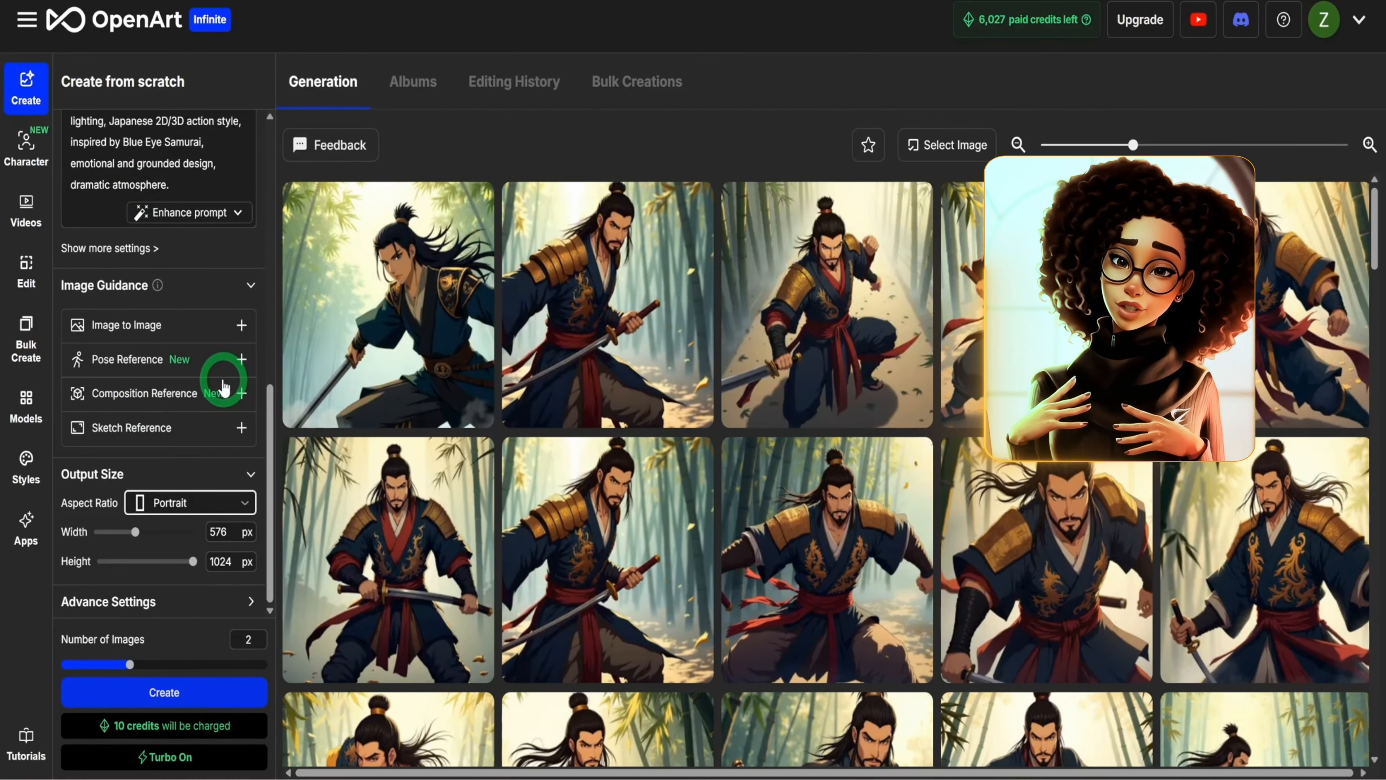
# Browse the previously generated images back to the ronin character portraits in the bamboo forest
pyautogui.scroll(-15, 600, 532)
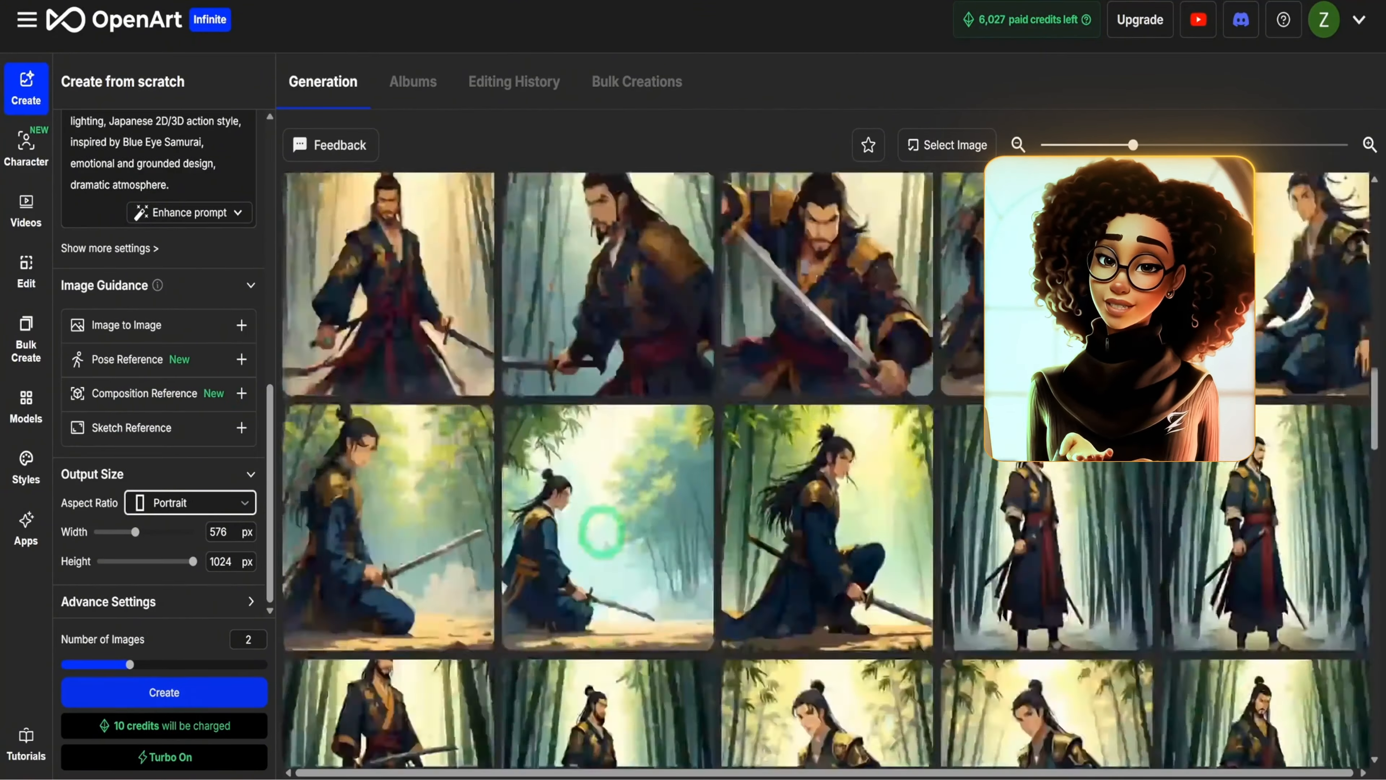
pyautogui.scroll(-14, 599, 535)
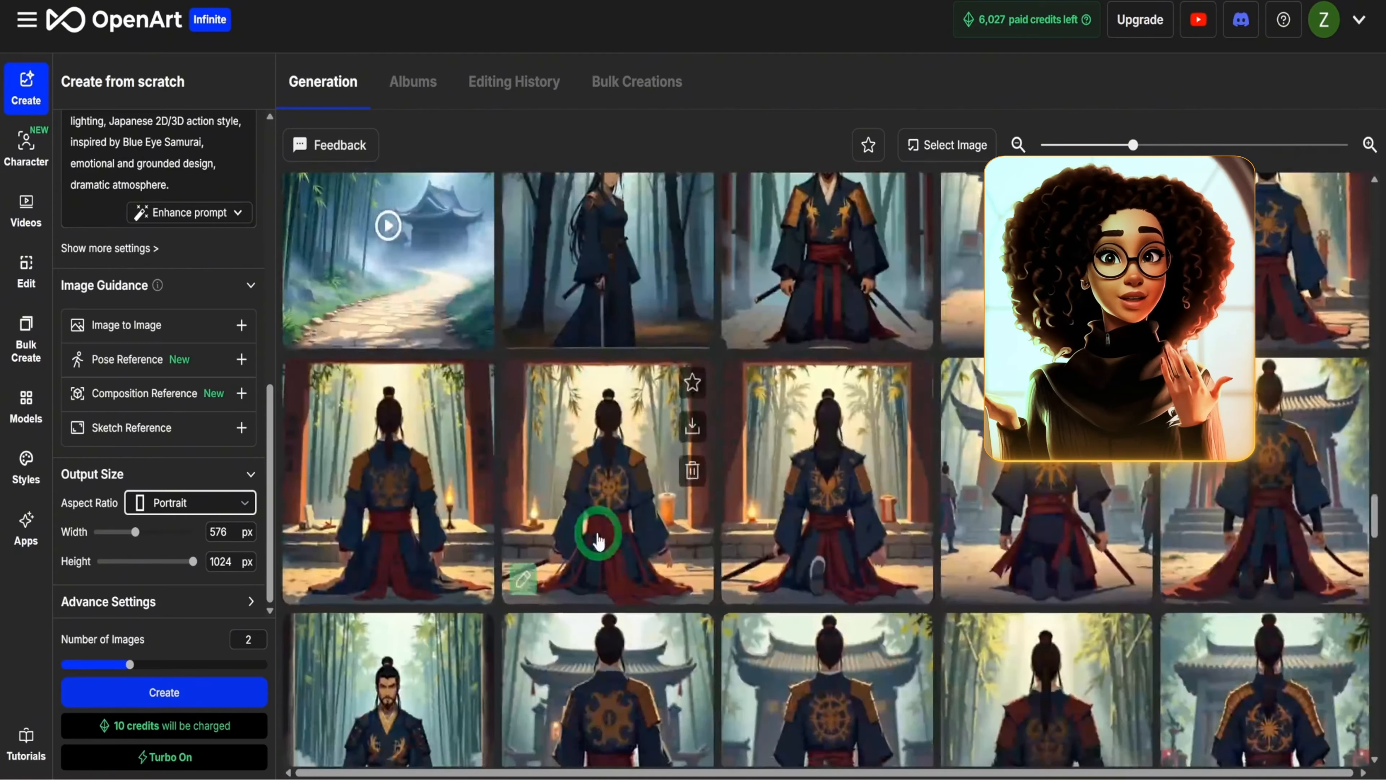
pyautogui.scroll(-8, 597, 533)
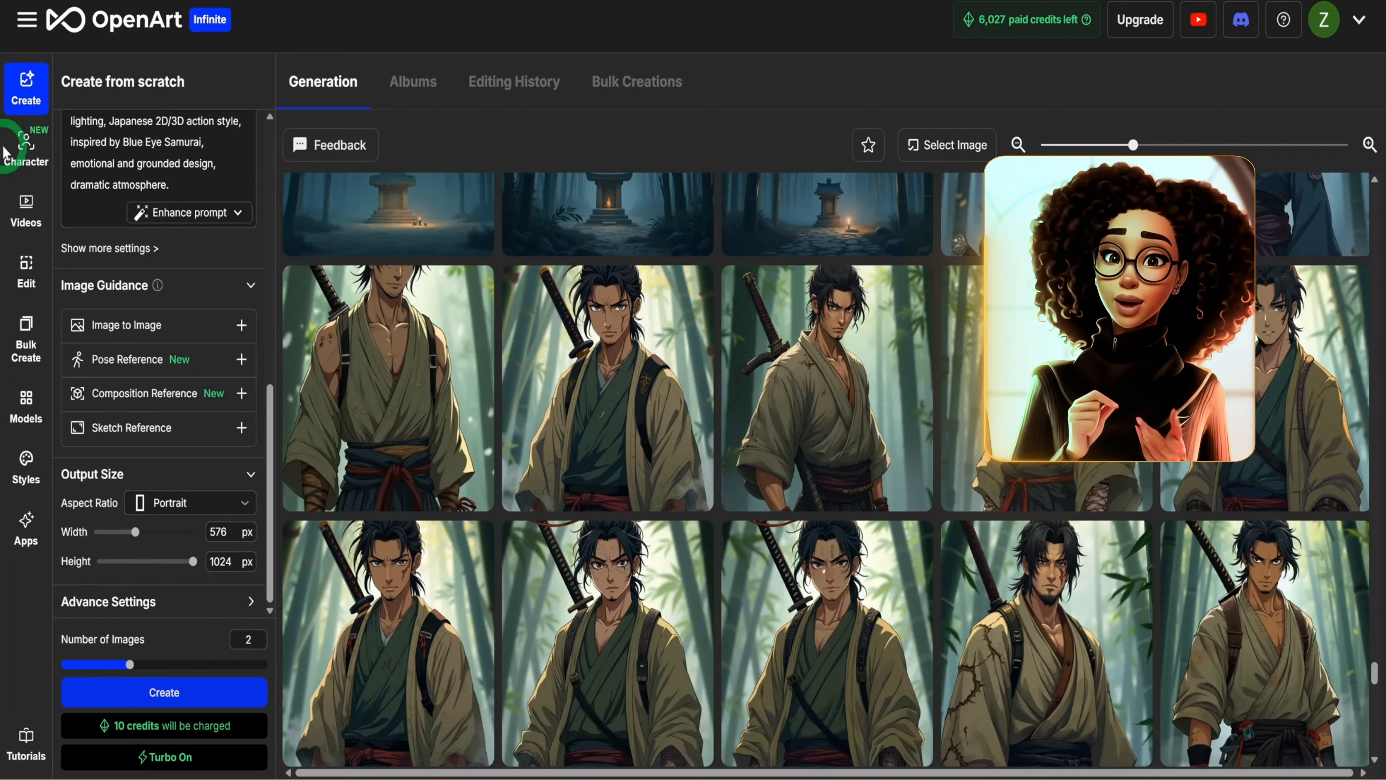
# Try setting up a character from one image, named Azuka with a reference image, and close the dialog without creating it
pyautogui.click(39, 164)
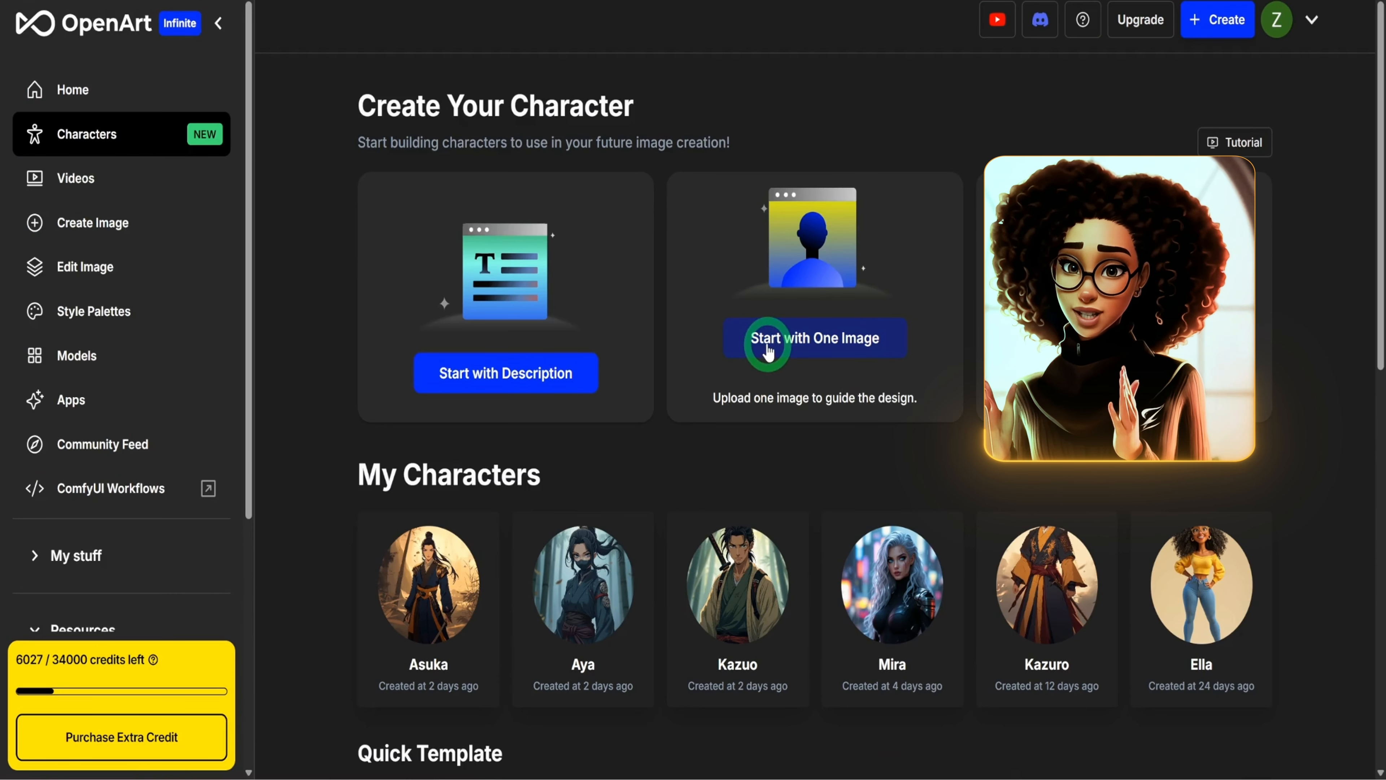
pyautogui.click(768, 349)
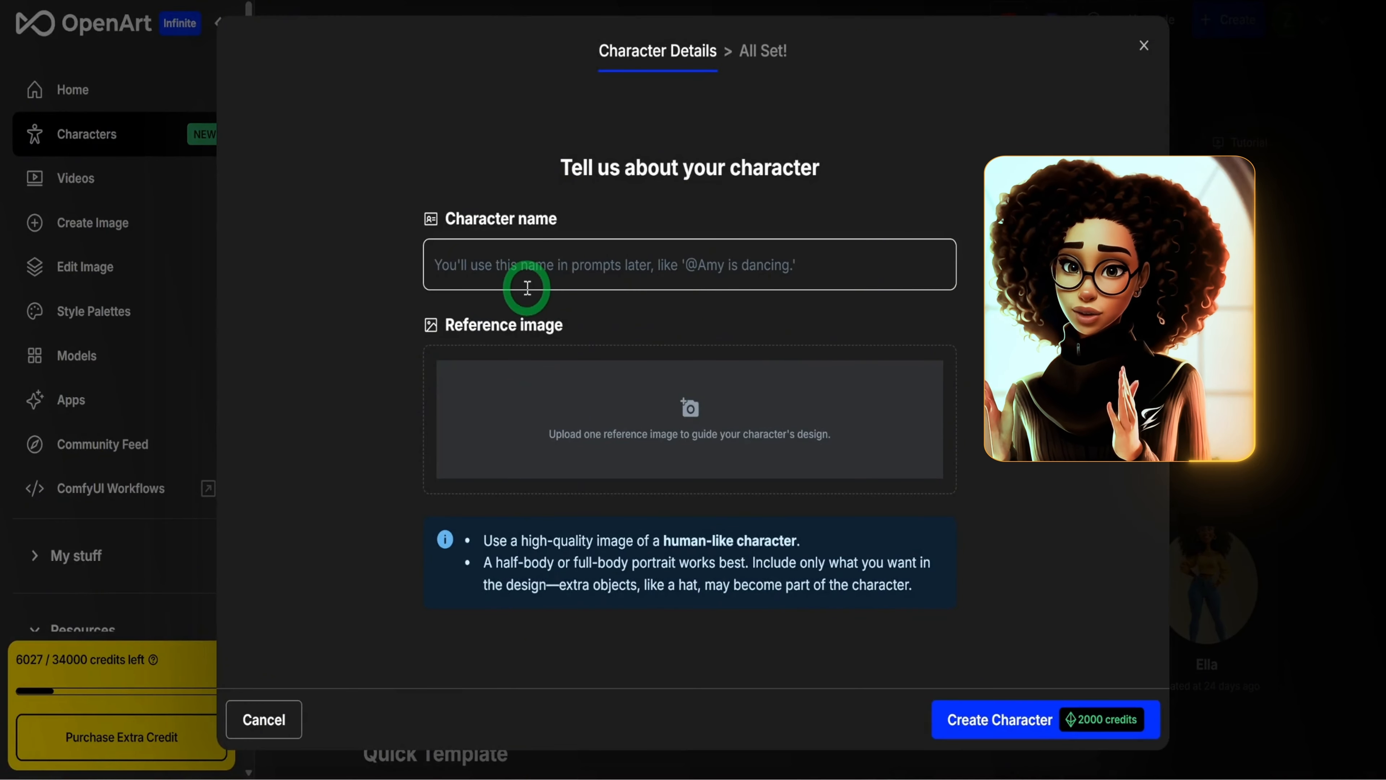
pyautogui.click(527, 285)
pyautogui.write('Azuka')
pyautogui.click(694, 426)
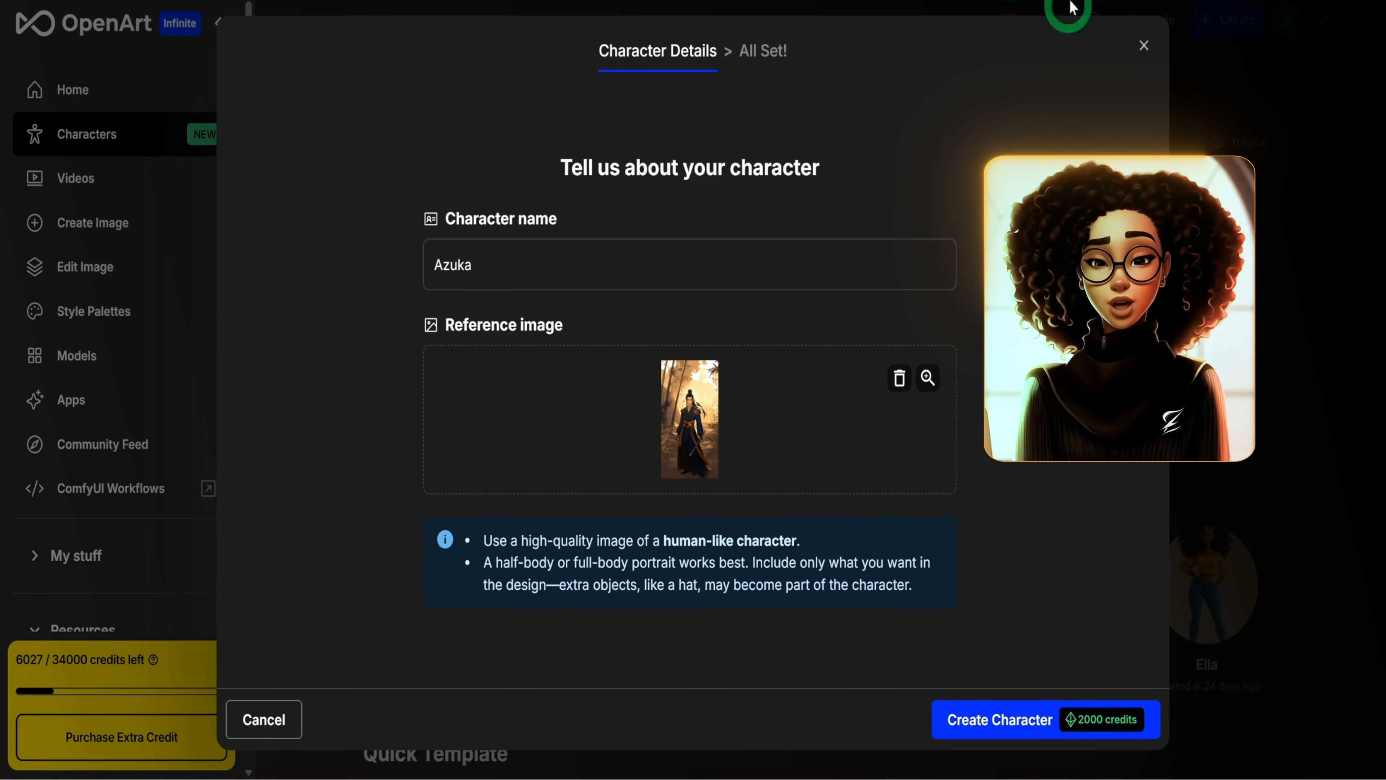
pyautogui.click(1144, 46)
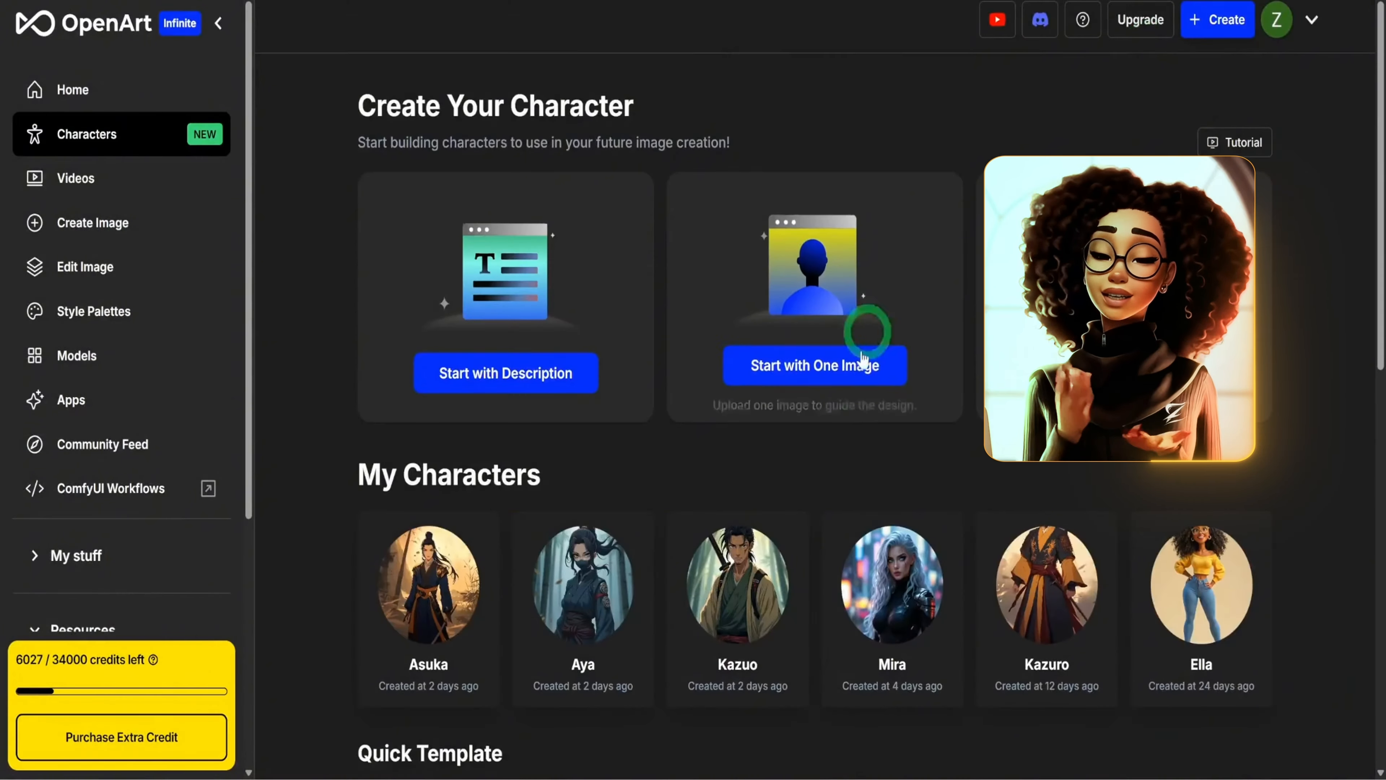
# Review the saved characters and open Prompt & Reference to create a visual of Kazuro
pyautogui.scroll(-5, 868, 355)
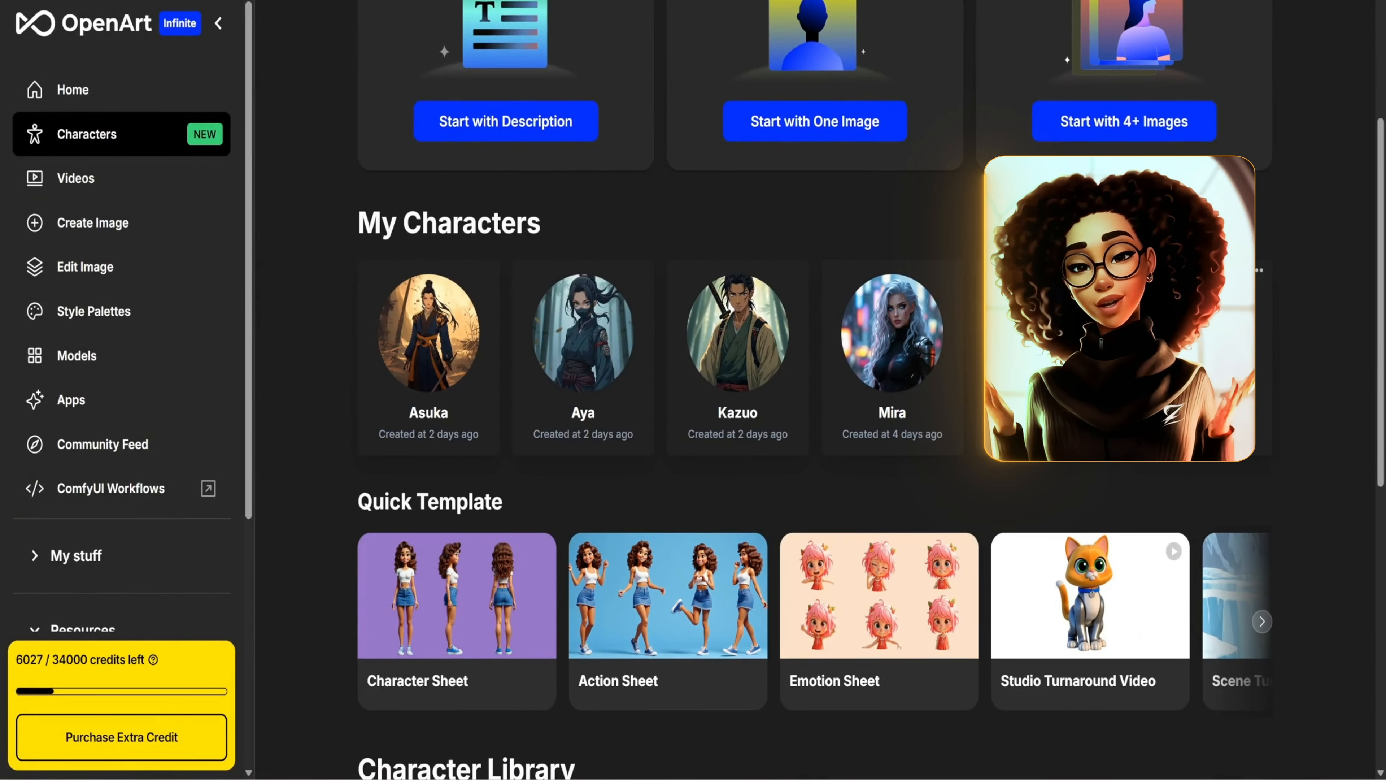
pyautogui.moveTo(433, 319)
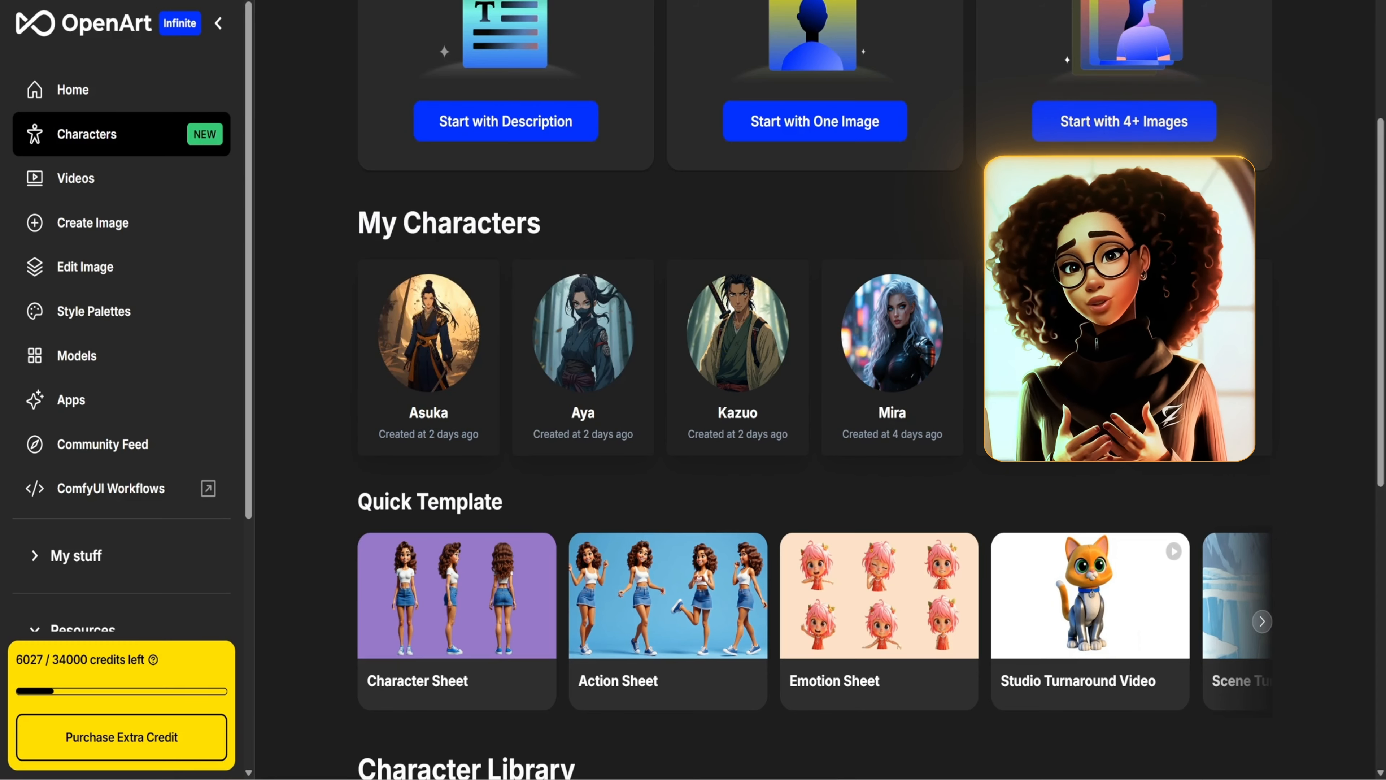
pyautogui.moveTo(375, 309)
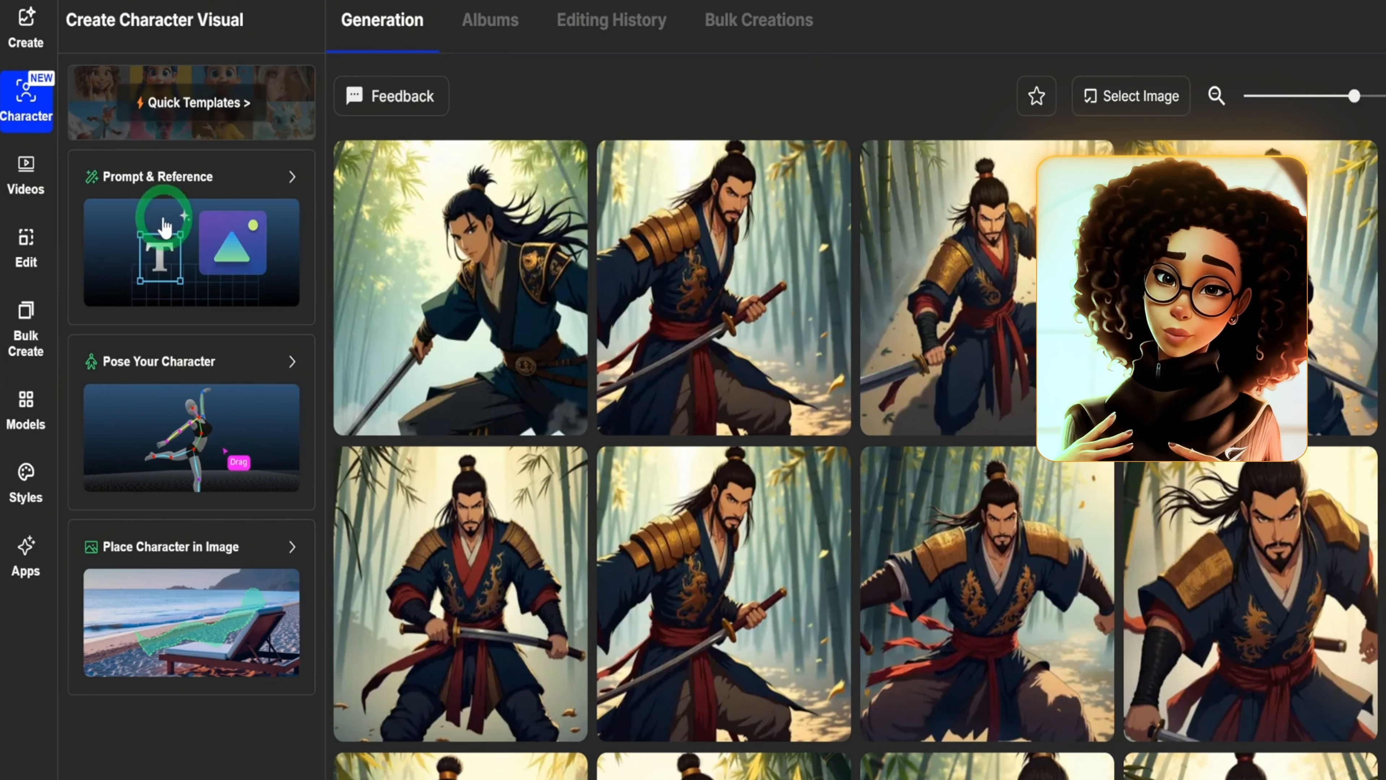
pyautogui.click(165, 227)
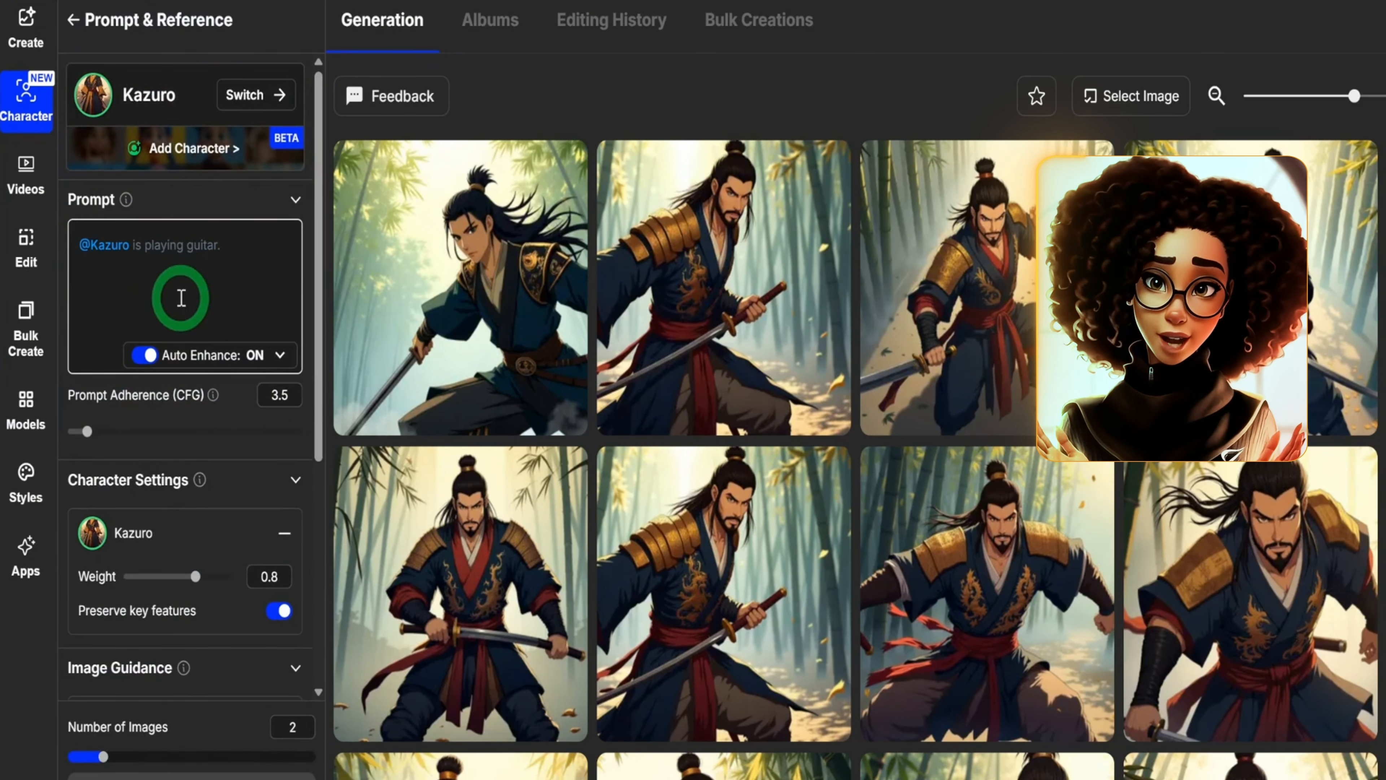
pyautogui.click(157, 249)
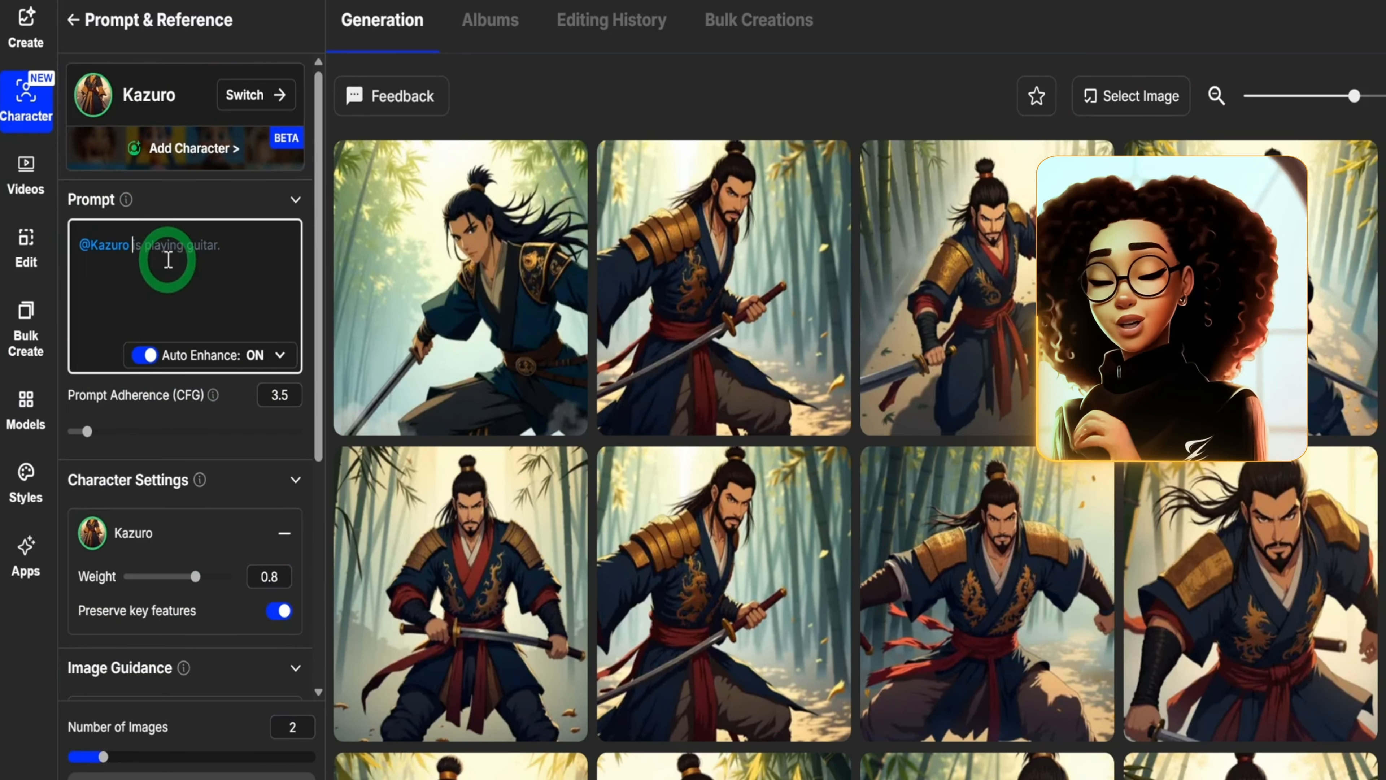
pyautogui.hotkey('ctrl', 'v')
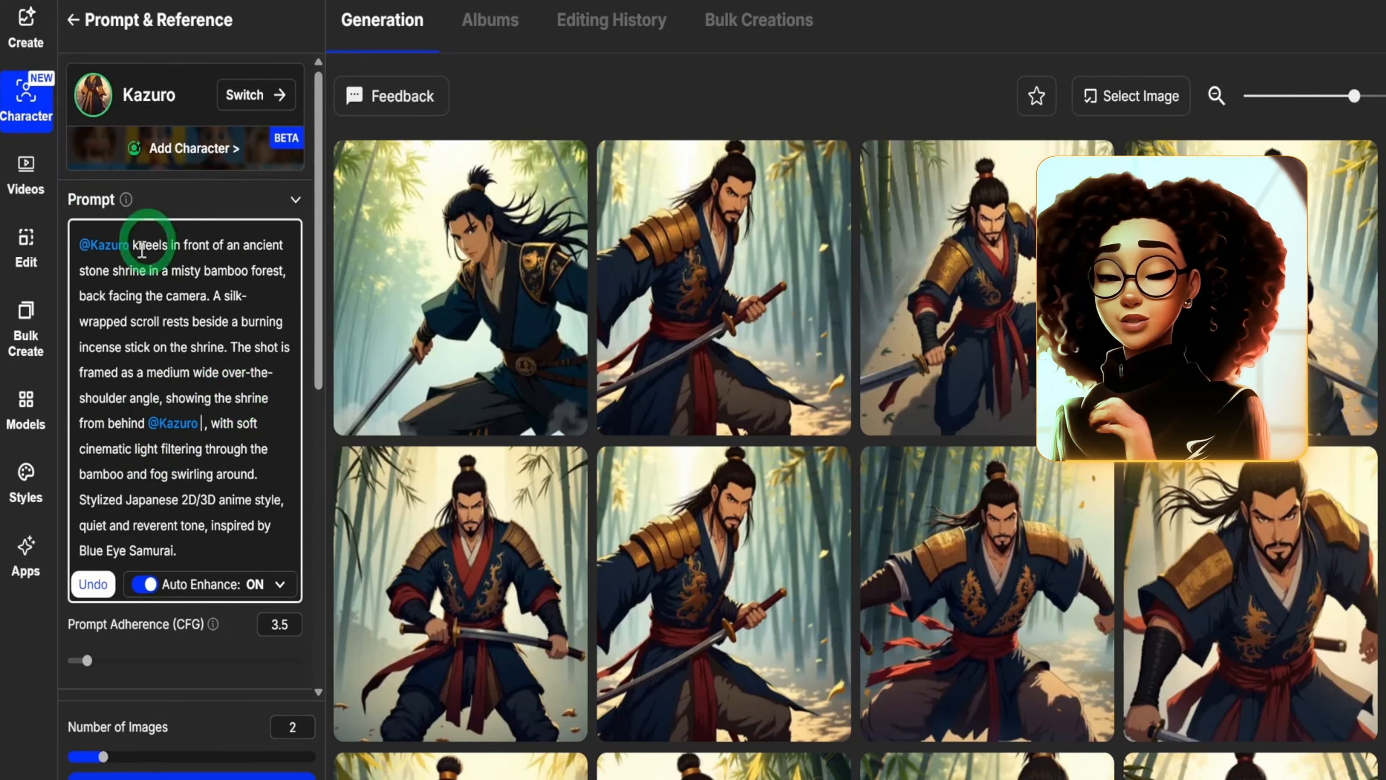
pyautogui.scroll(-5, 140, 473)
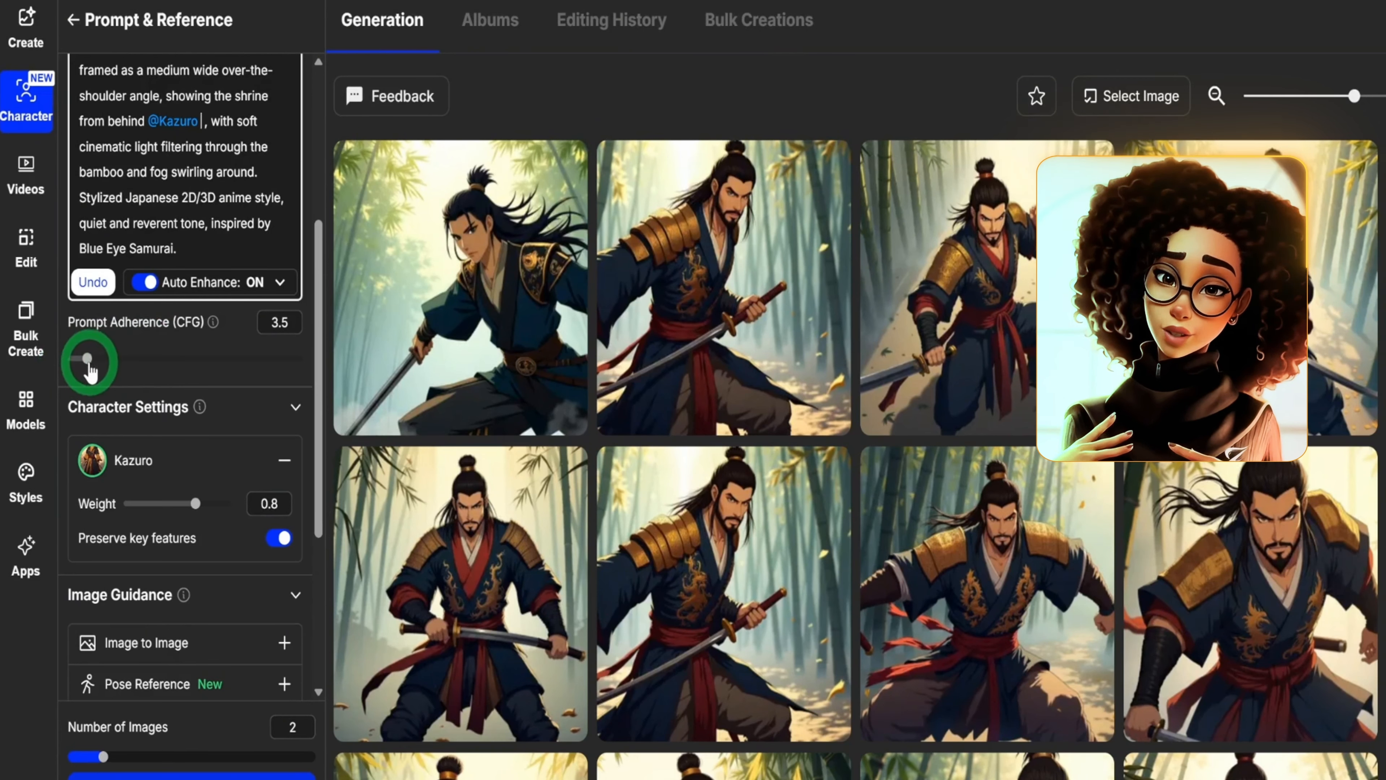
# Generate two images of the shrine scene with prompt adherence set to 6 and the Cinema aspect ratio
pyautogui.moveTo(86, 362); pyautogui.dragTo(109, 370)
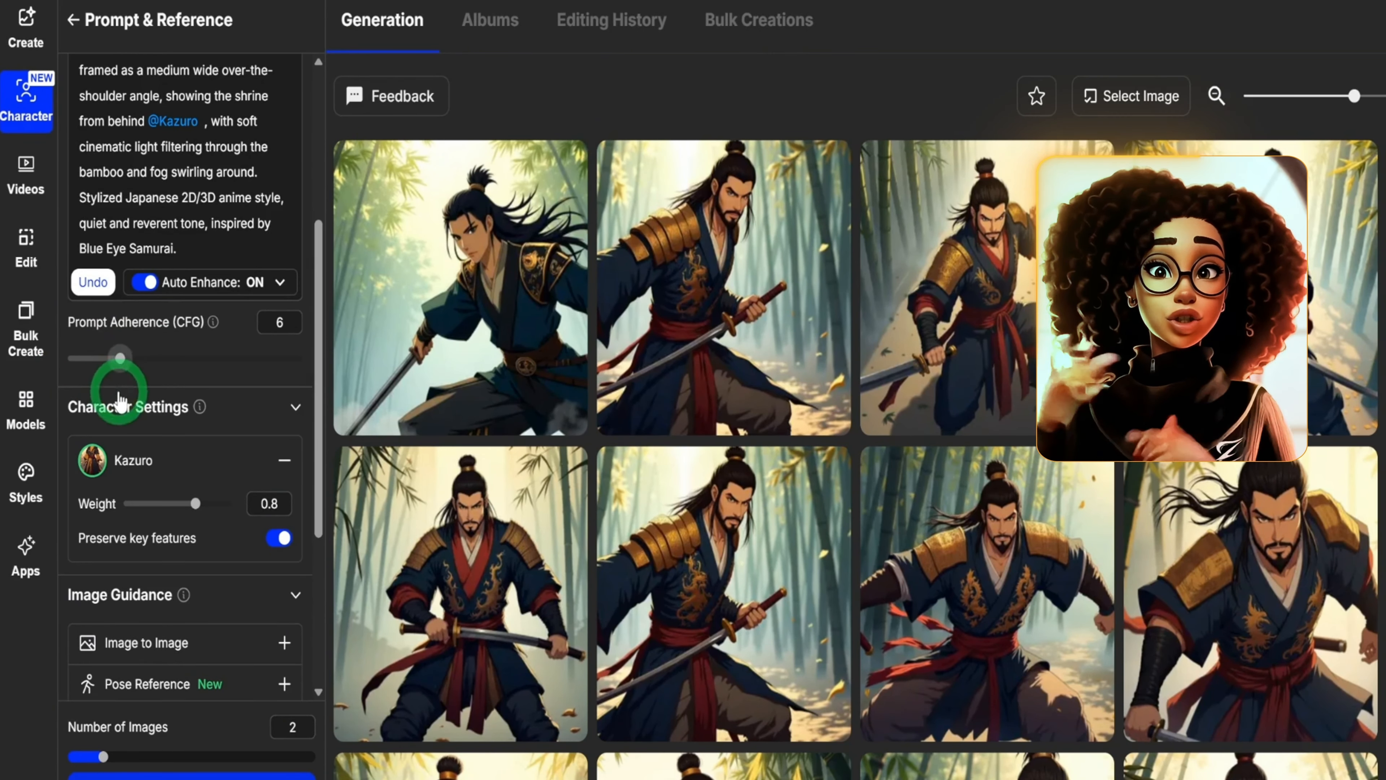
pyautogui.scroll(-2, 114, 393)
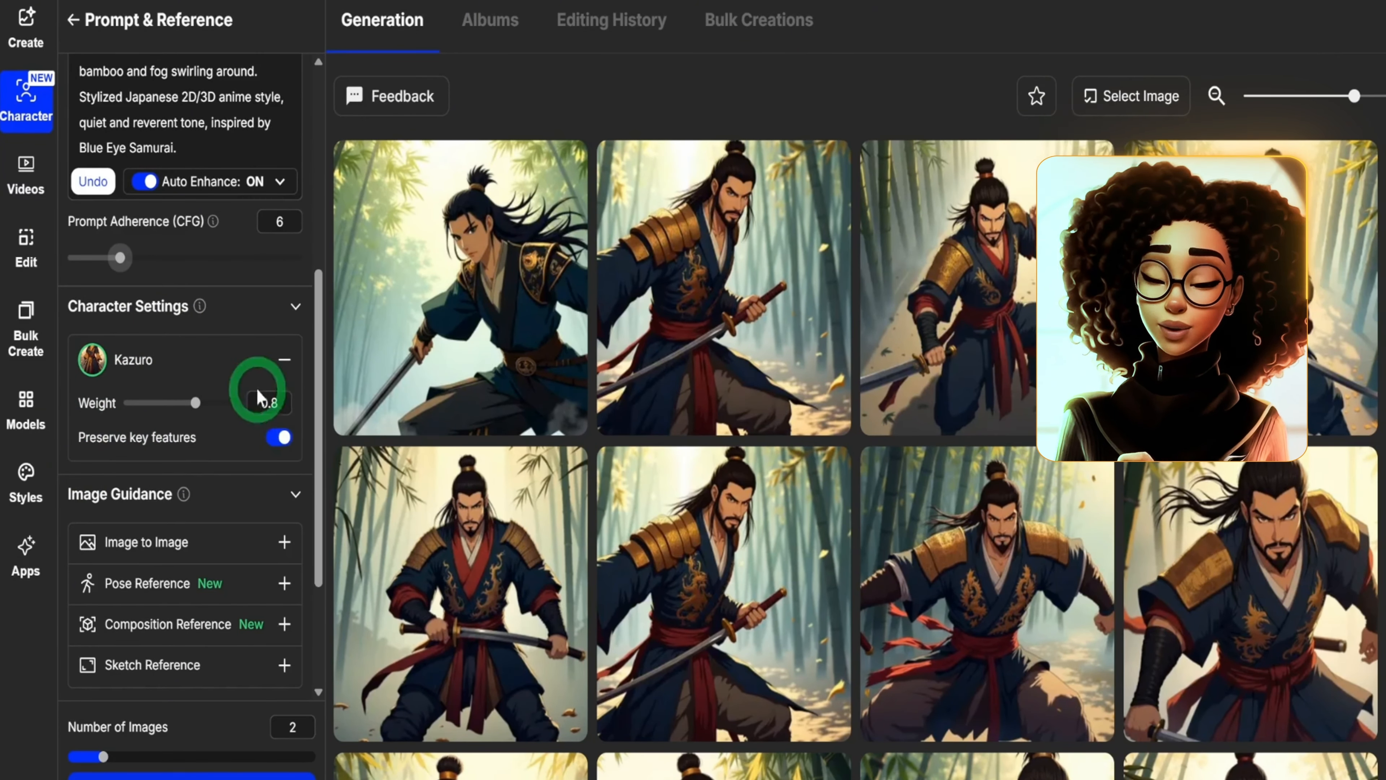
pyautogui.scroll(-2, 284, 336)
pyautogui.scroll(-2, 254, 530)
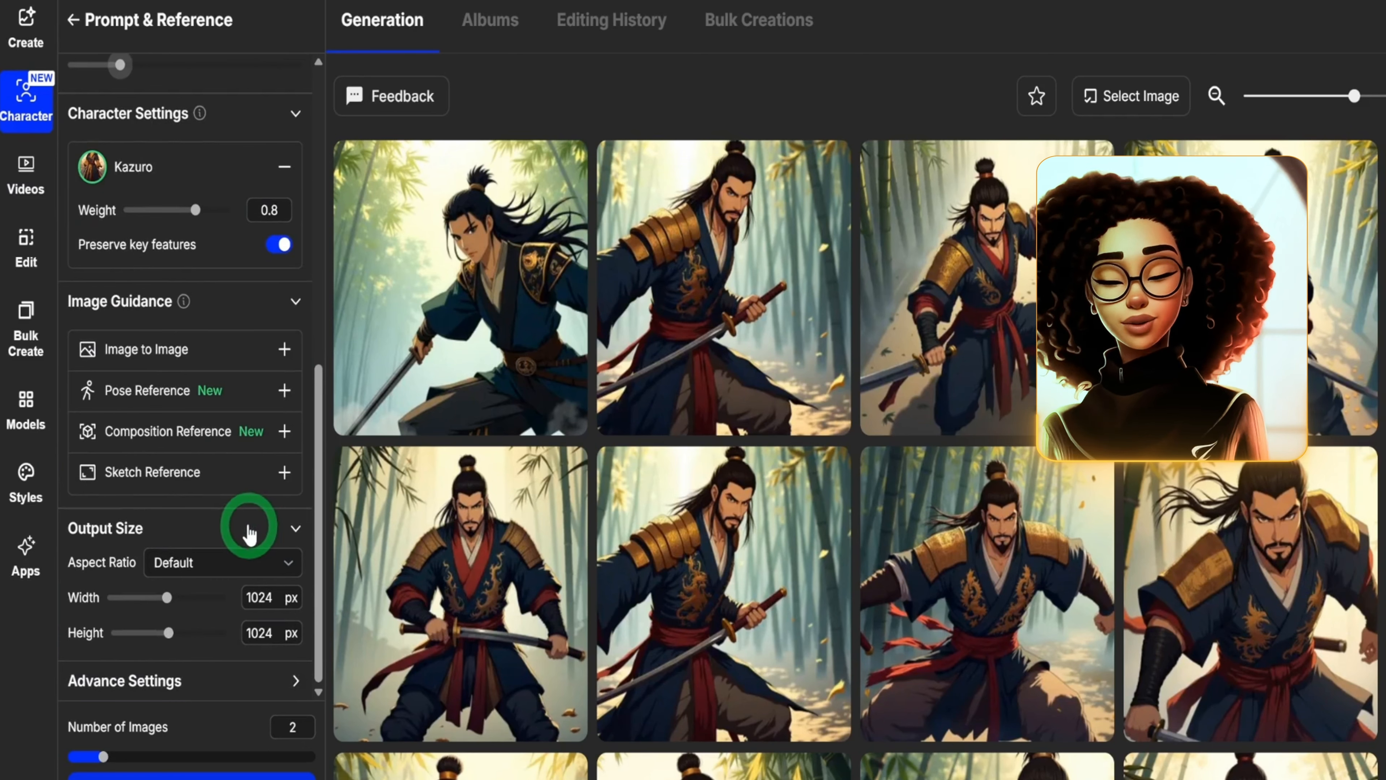
pyautogui.click(254, 563)
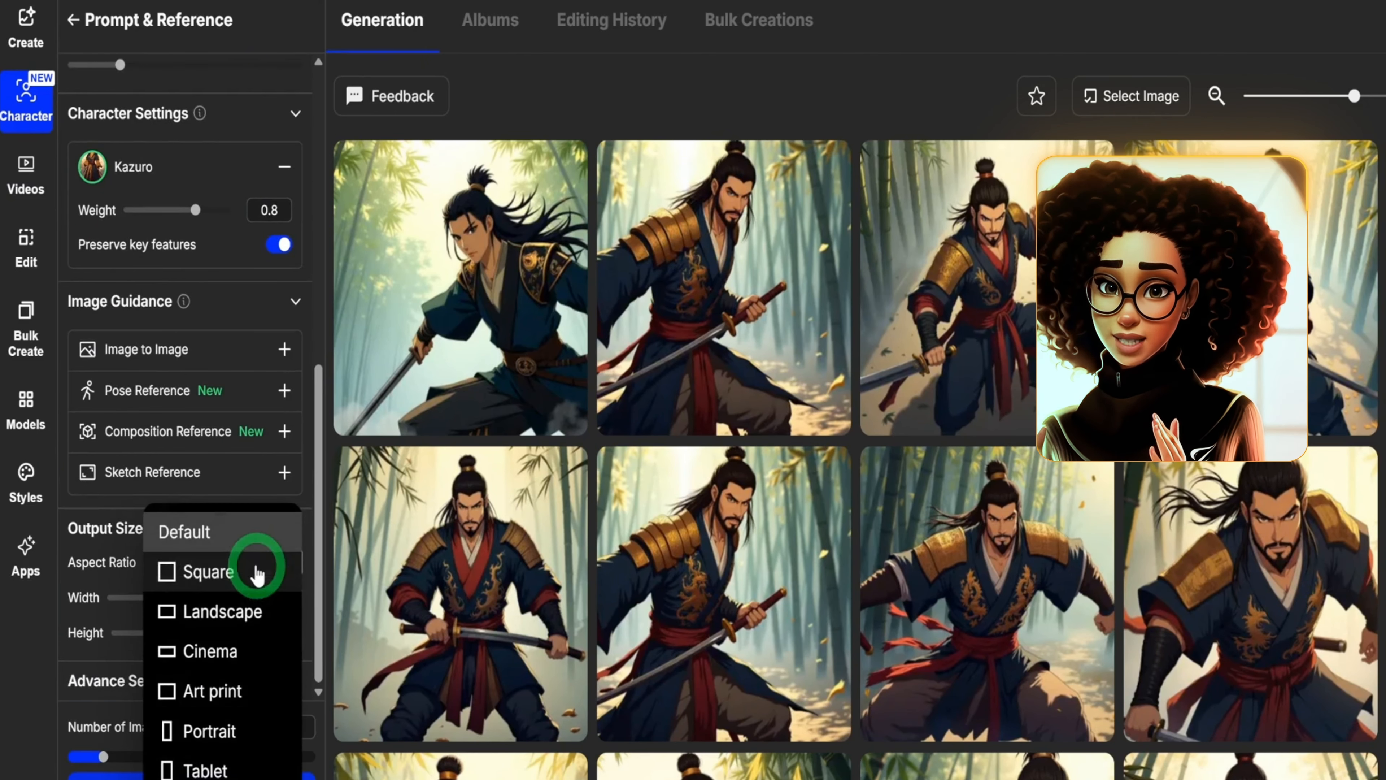
pyautogui.click(194, 658)
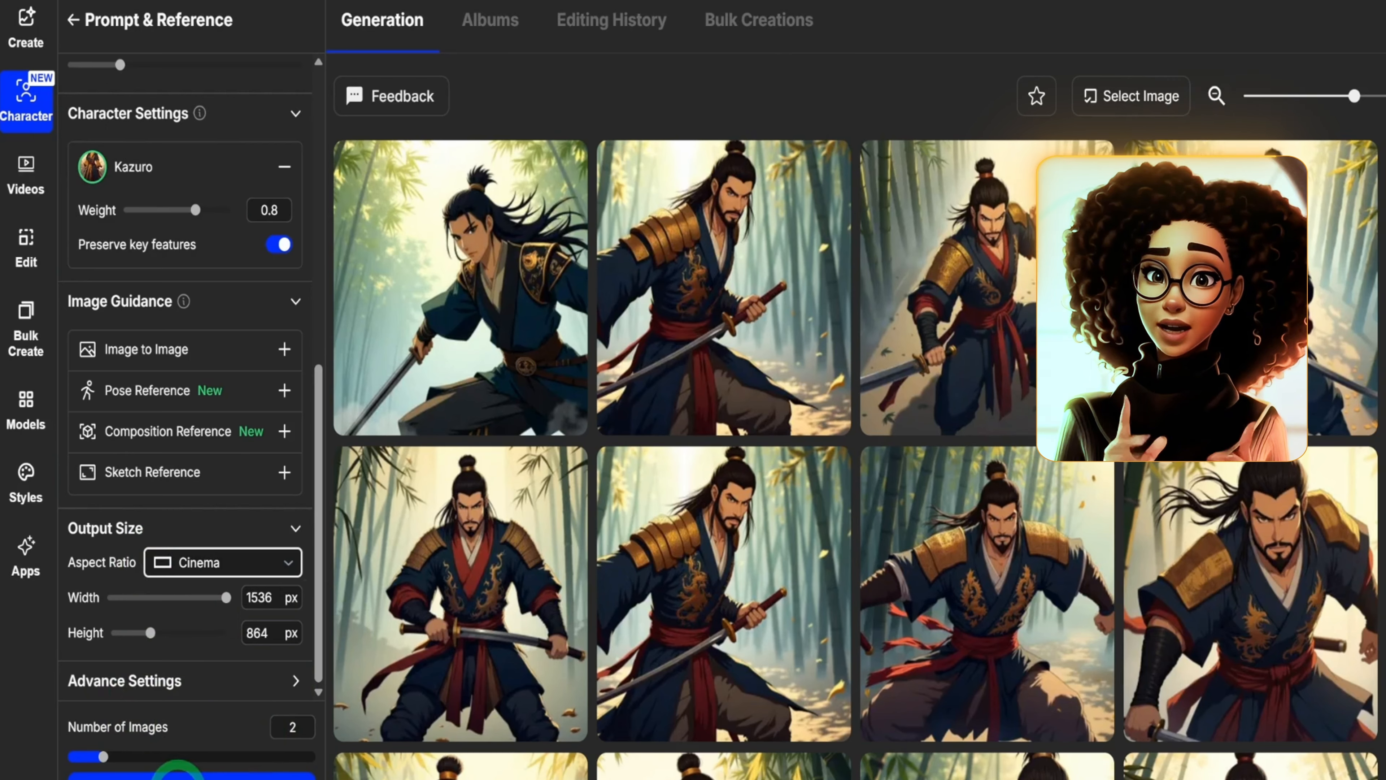
pyautogui.click(177, 770)
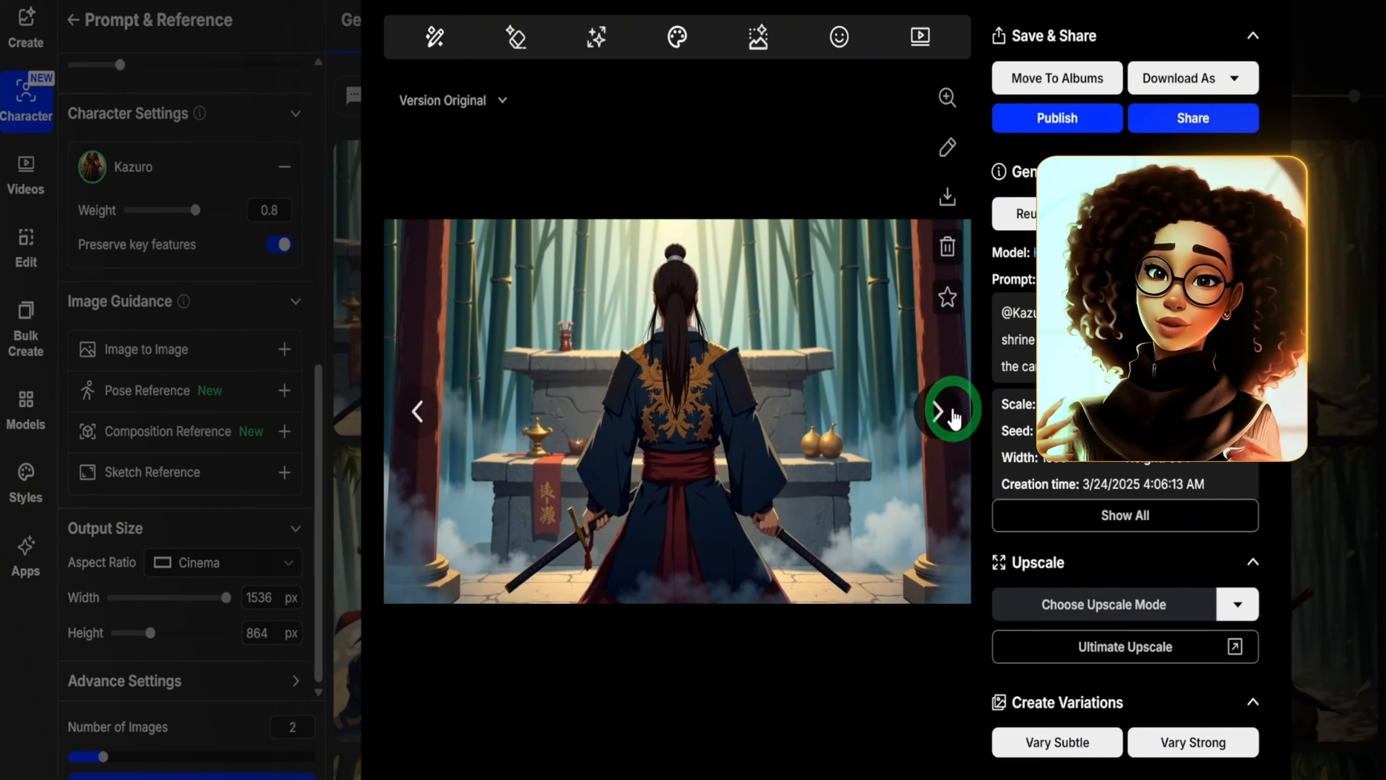
# Compare the two generated shrine images and create strong variations of the one with Kazuro's golden bird emblem
pyautogui.click(952, 418)
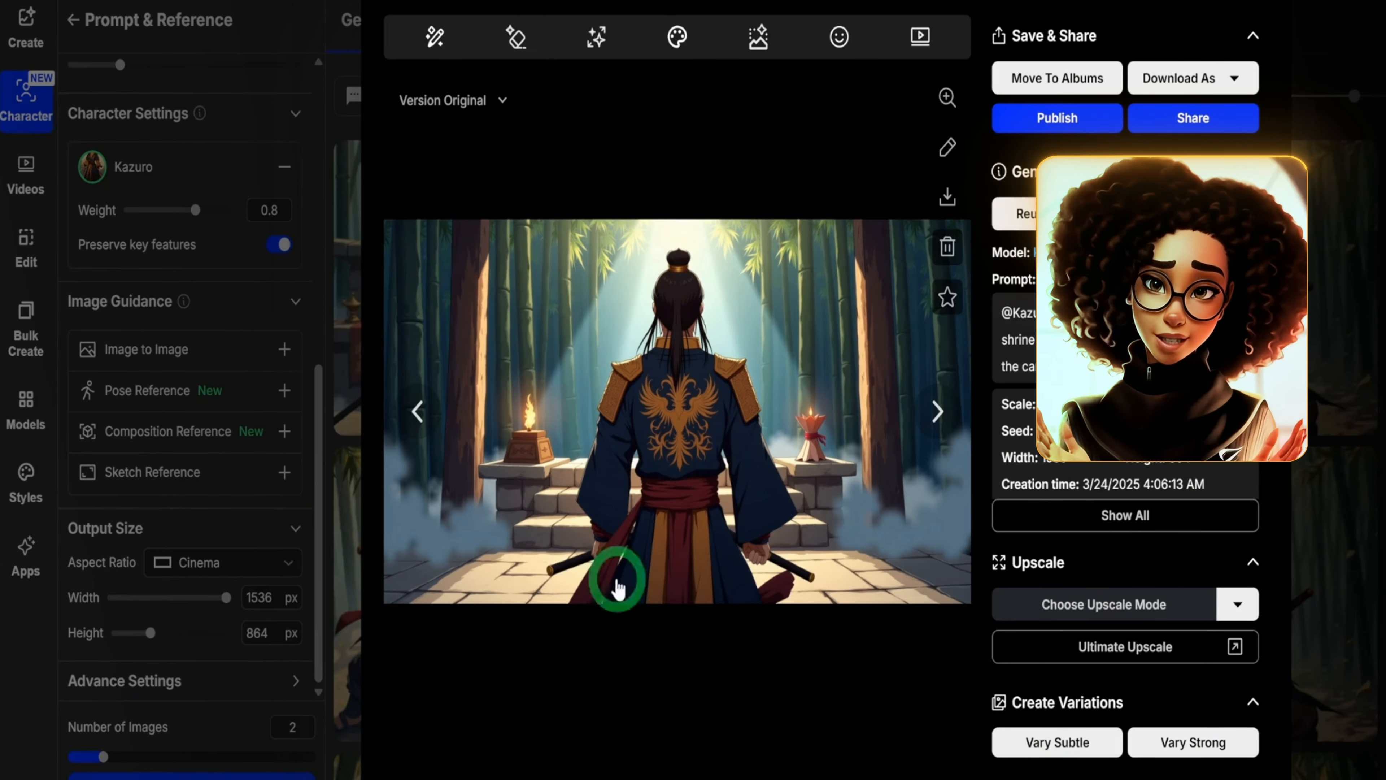
pyautogui.click(1190, 757)
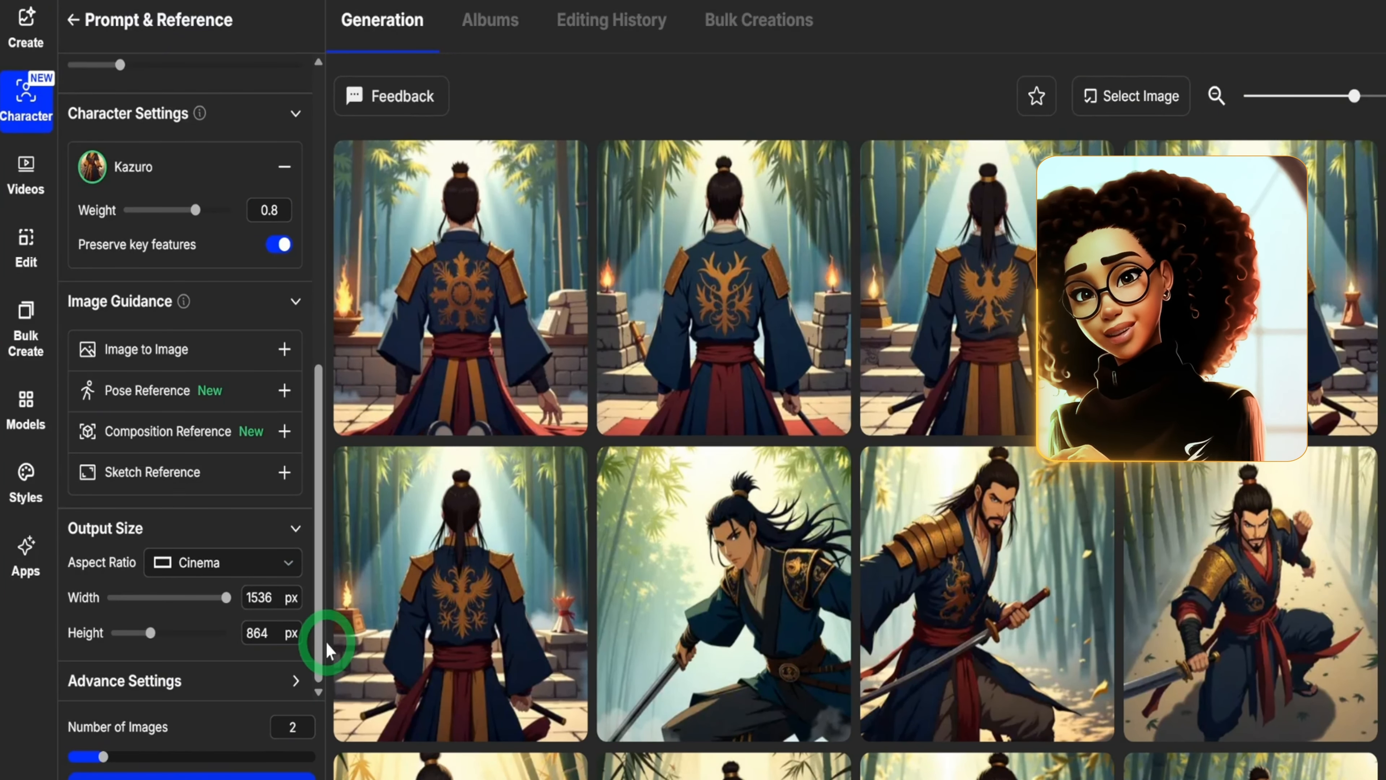
pyautogui.moveTo(579, 584)
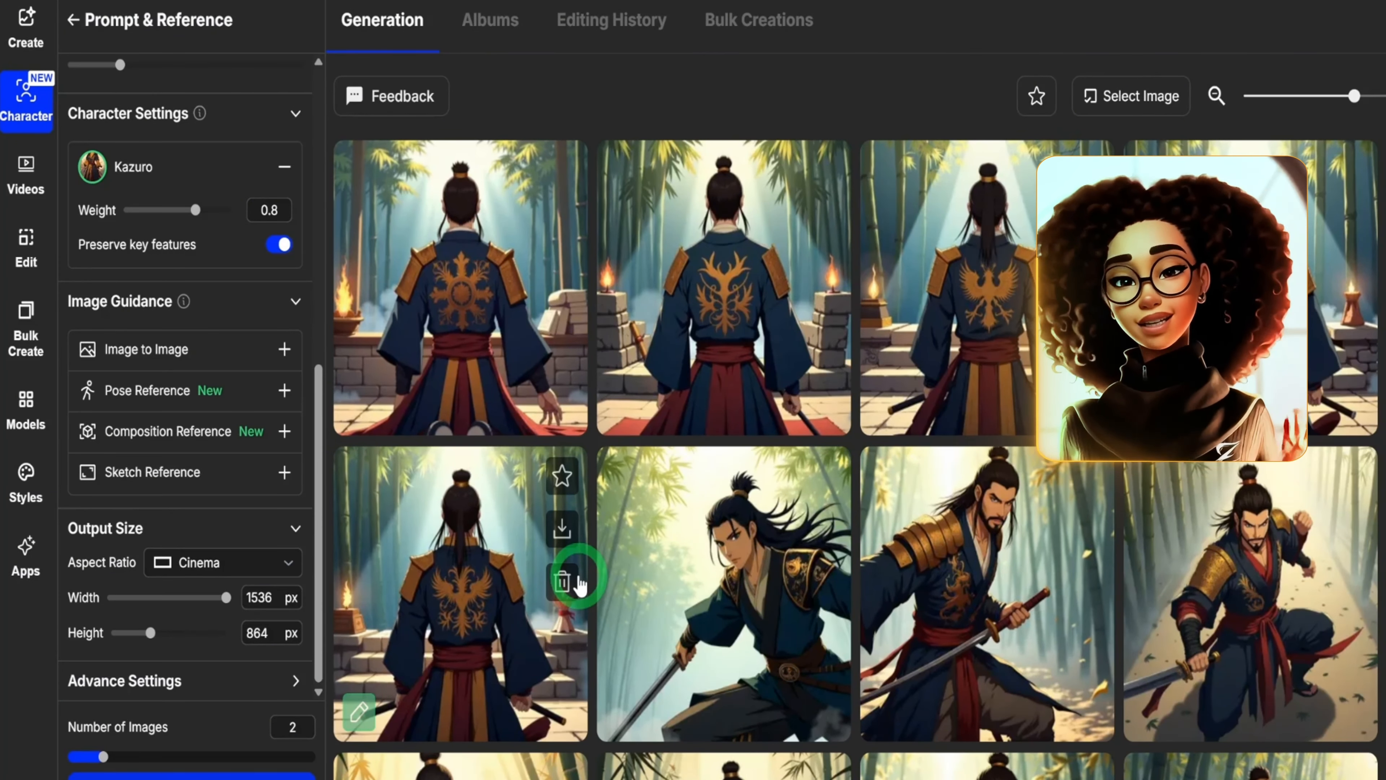
pyautogui.click(463, 480)
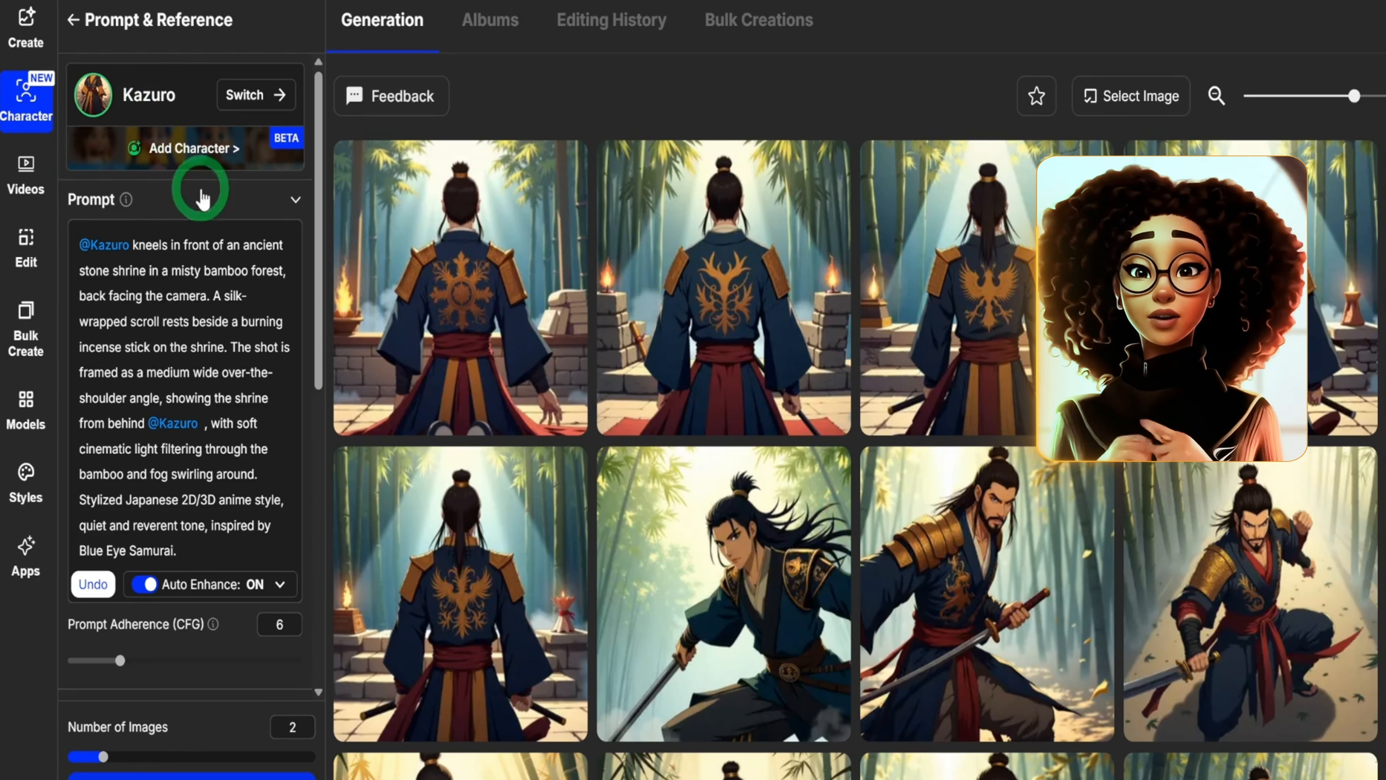
# Add Asuka from the saved characters as the second character alongside Kazuro
pyautogui.click(185, 149)
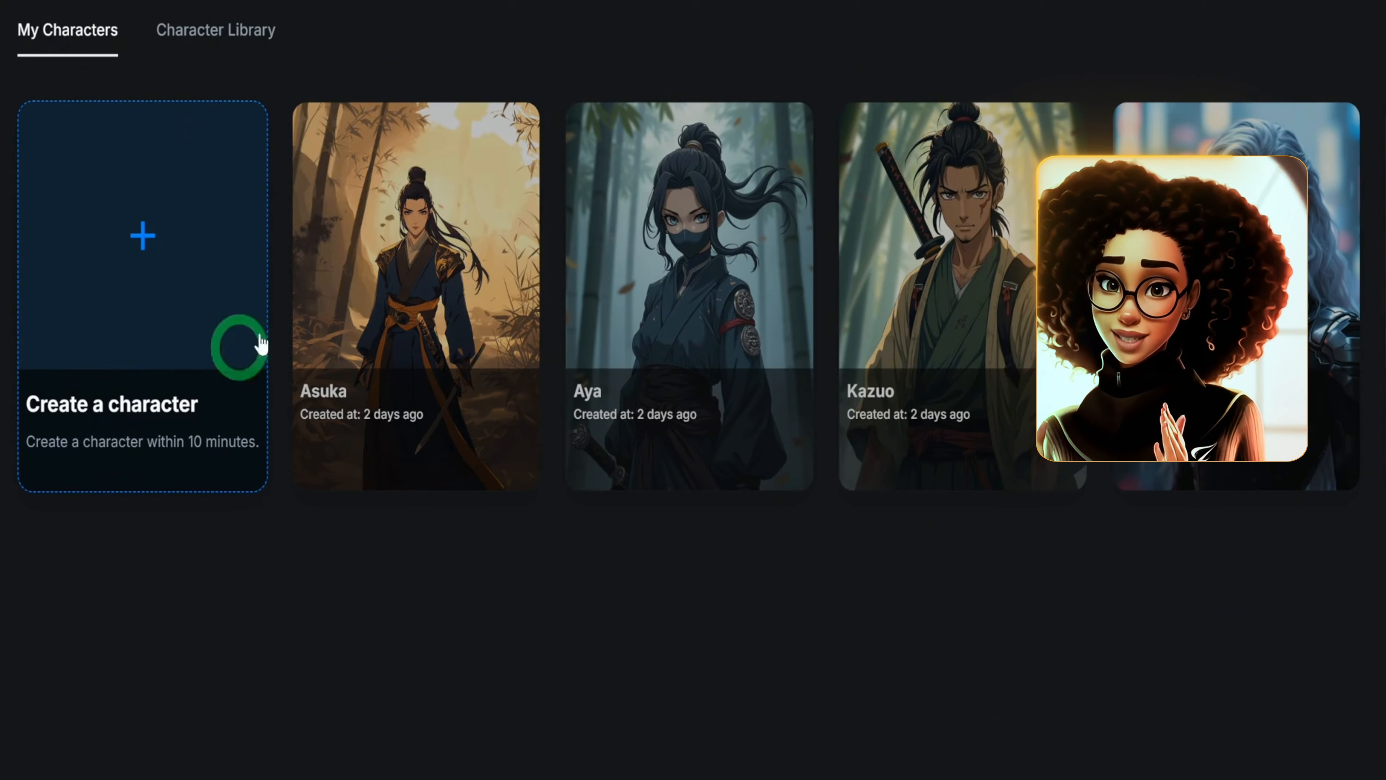
pyautogui.click(413, 216)
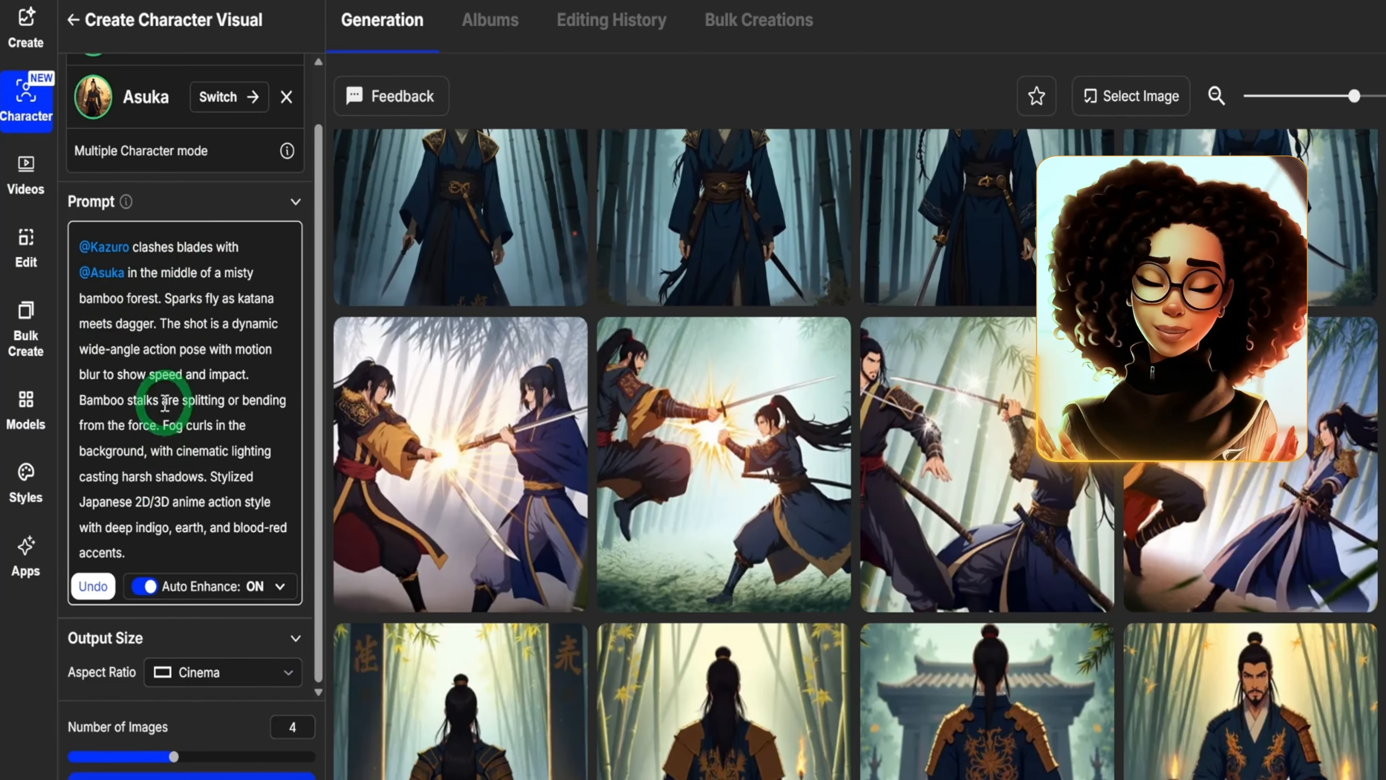
# Examine the generated images of Kazuro and Asuka clashing blades in the bamboo forest
pyautogui.click(939, 451)
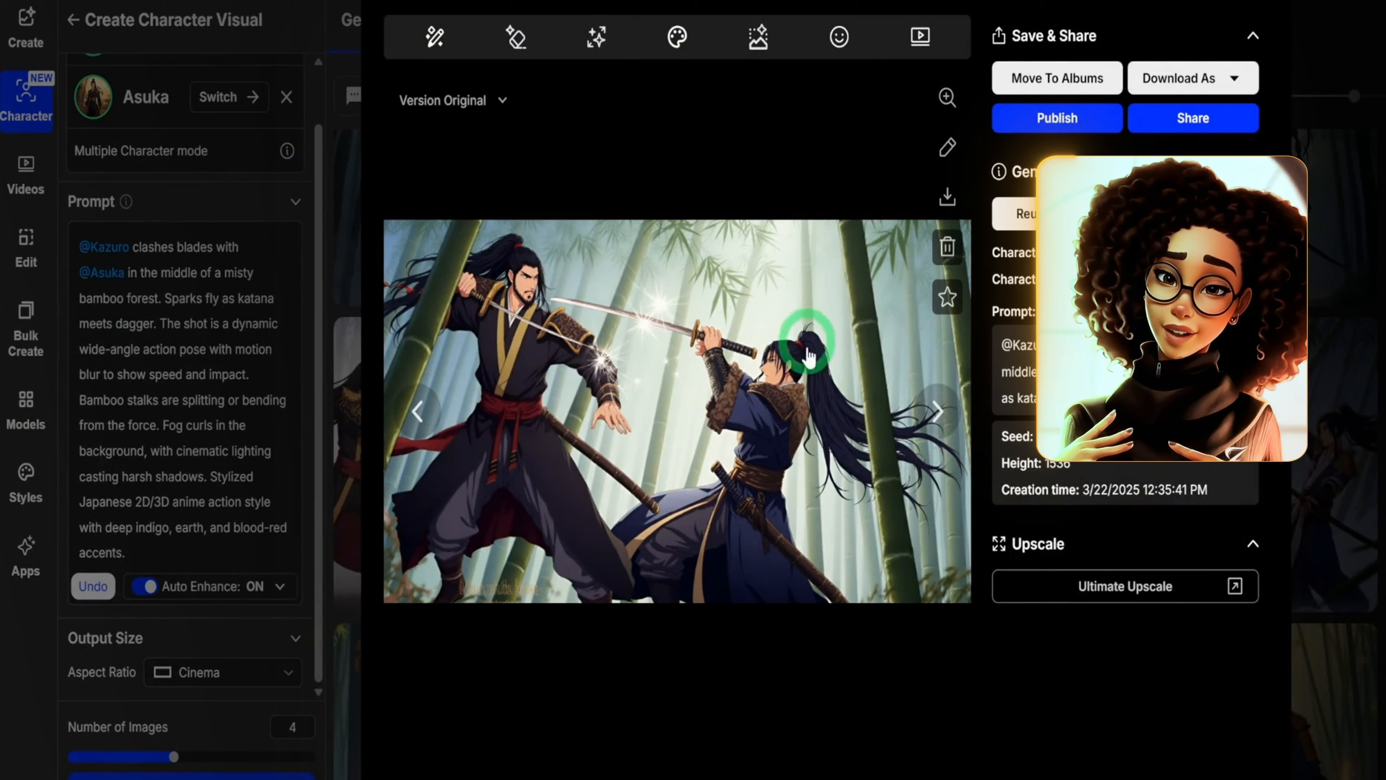
pyautogui.click(168, 395)
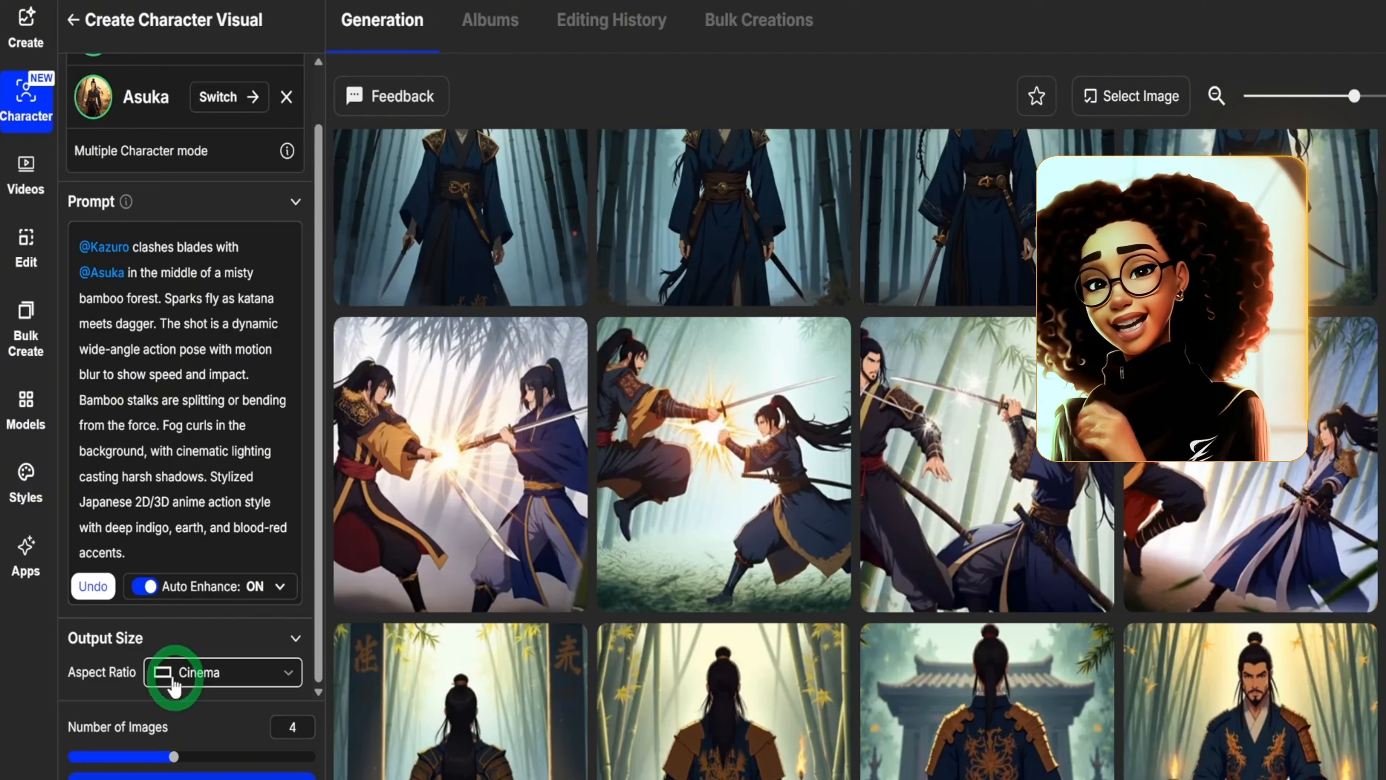
pyautogui.click(1359, 349)
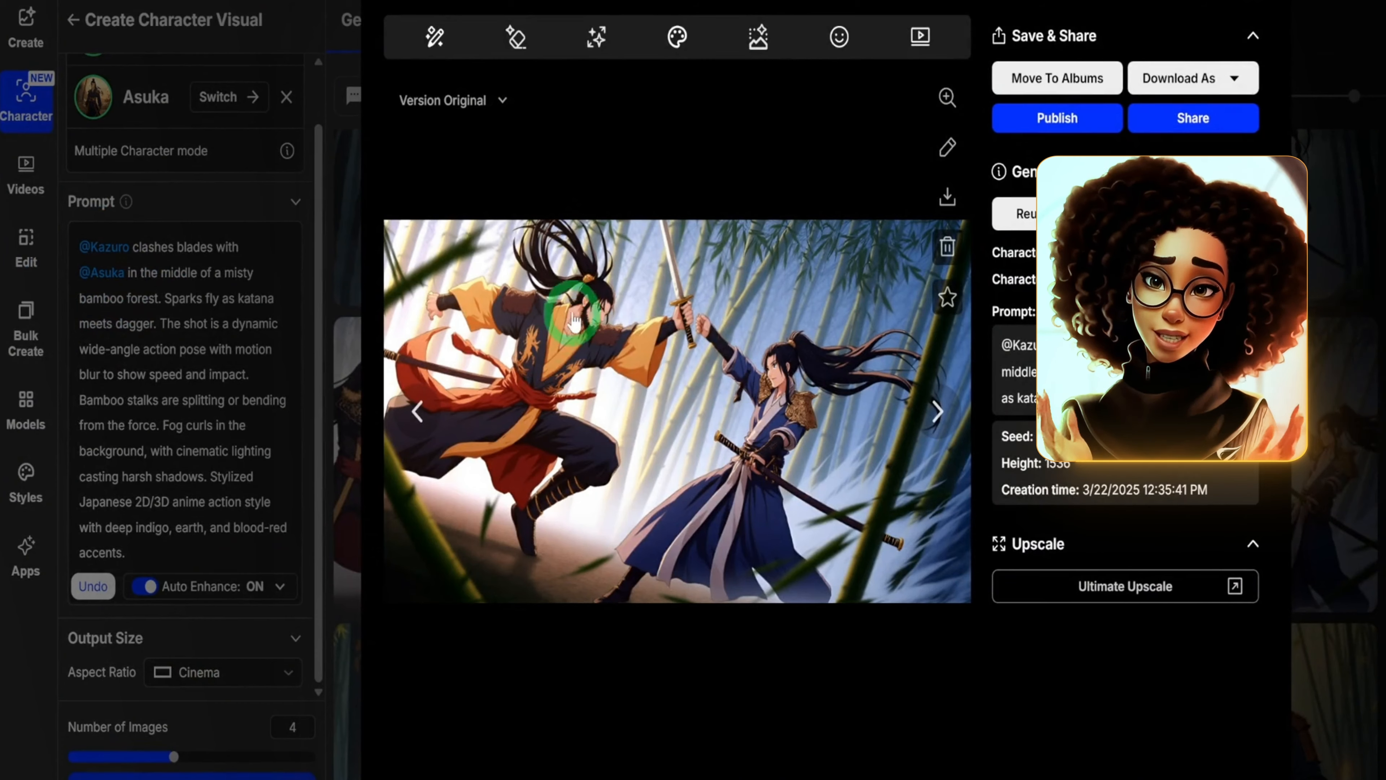
# Send the image of Kazuro and Asuka with sparking blades to Ultimate Upscale and upscale it in Precise upscale mode
pyautogui.click(418, 413)
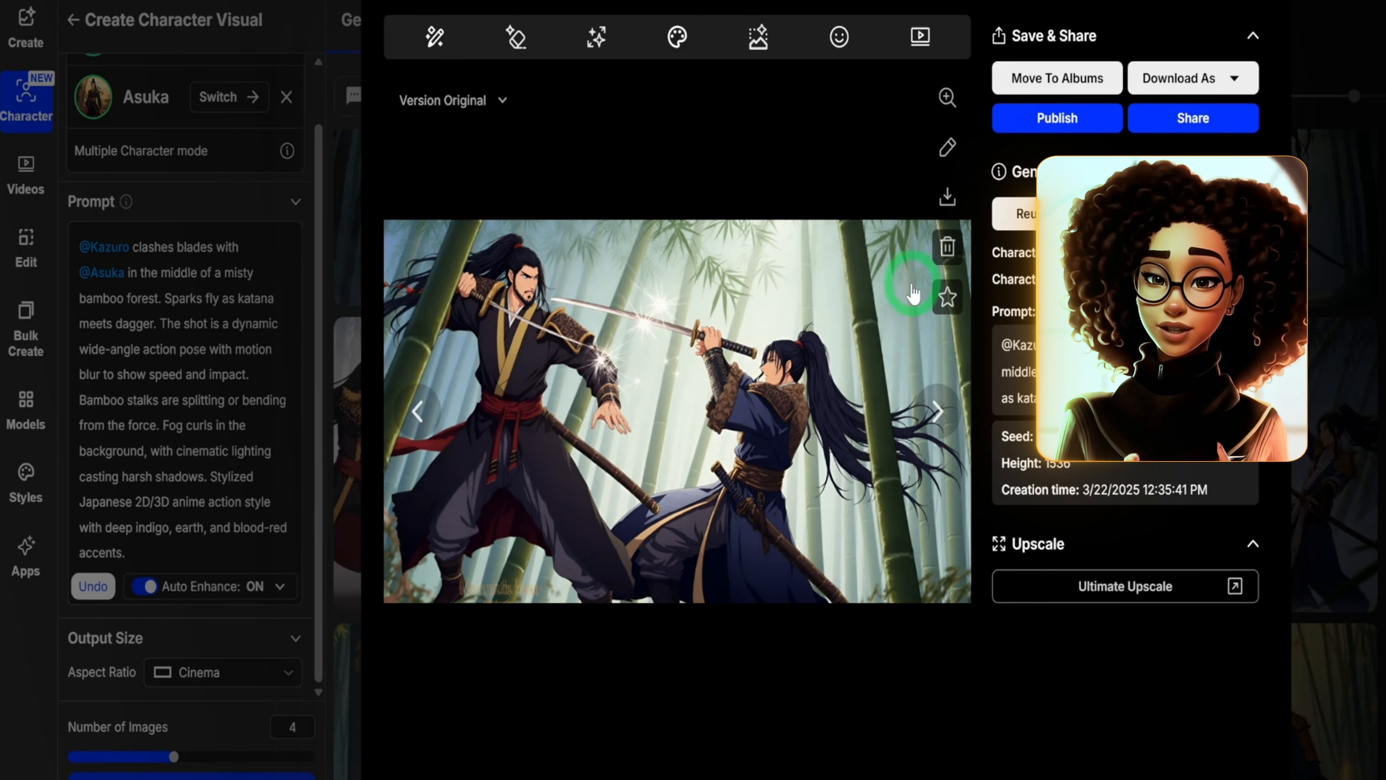
pyautogui.click(1100, 588)
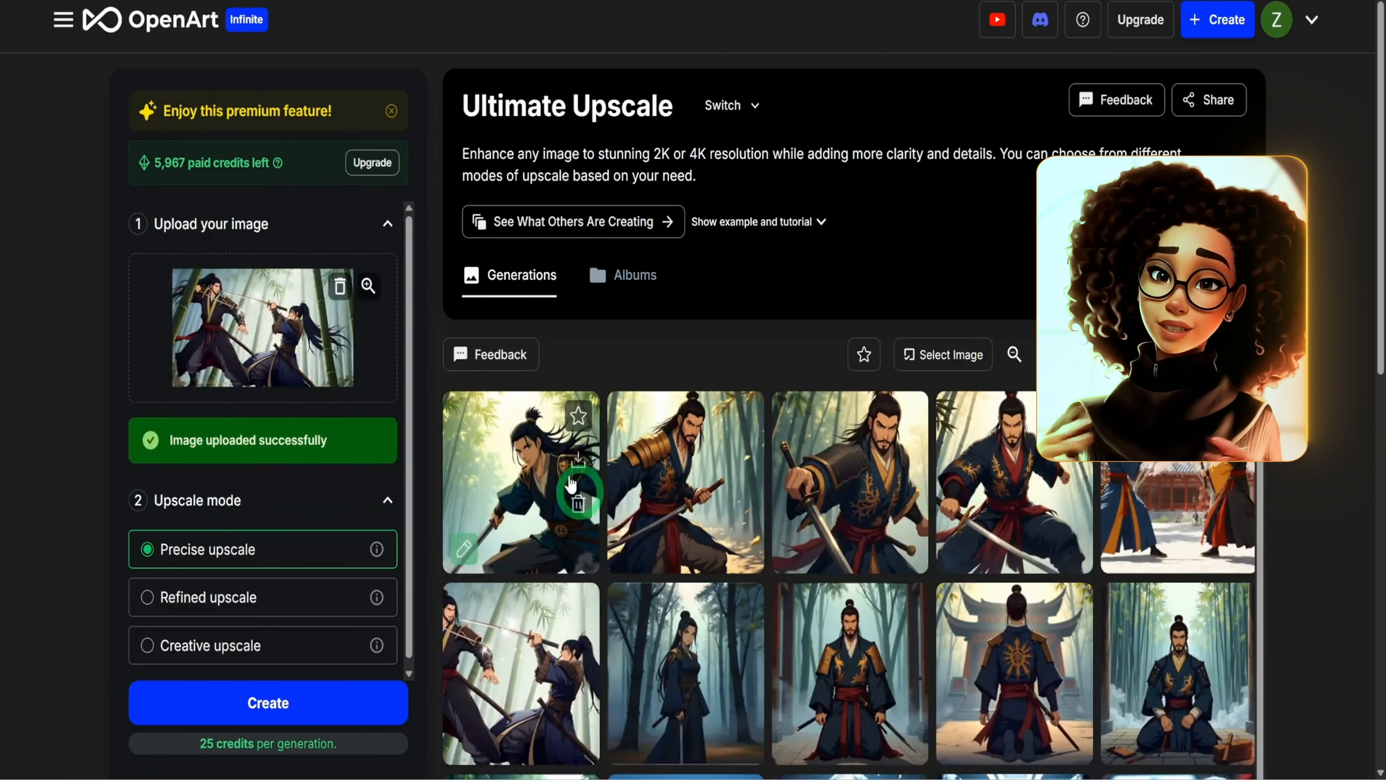
pyautogui.moveTo(570, 483); pyautogui.dragTo(240, 380)
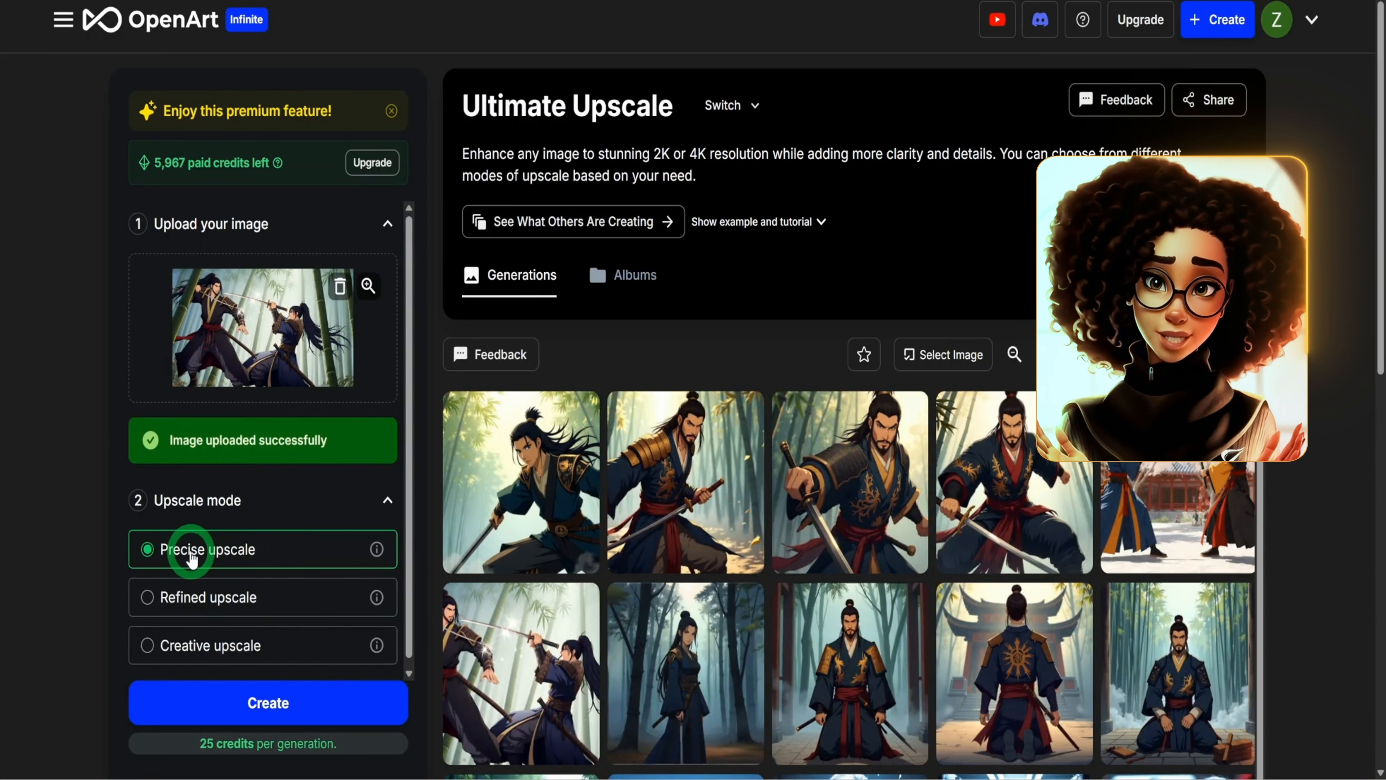
pyautogui.click(284, 705)
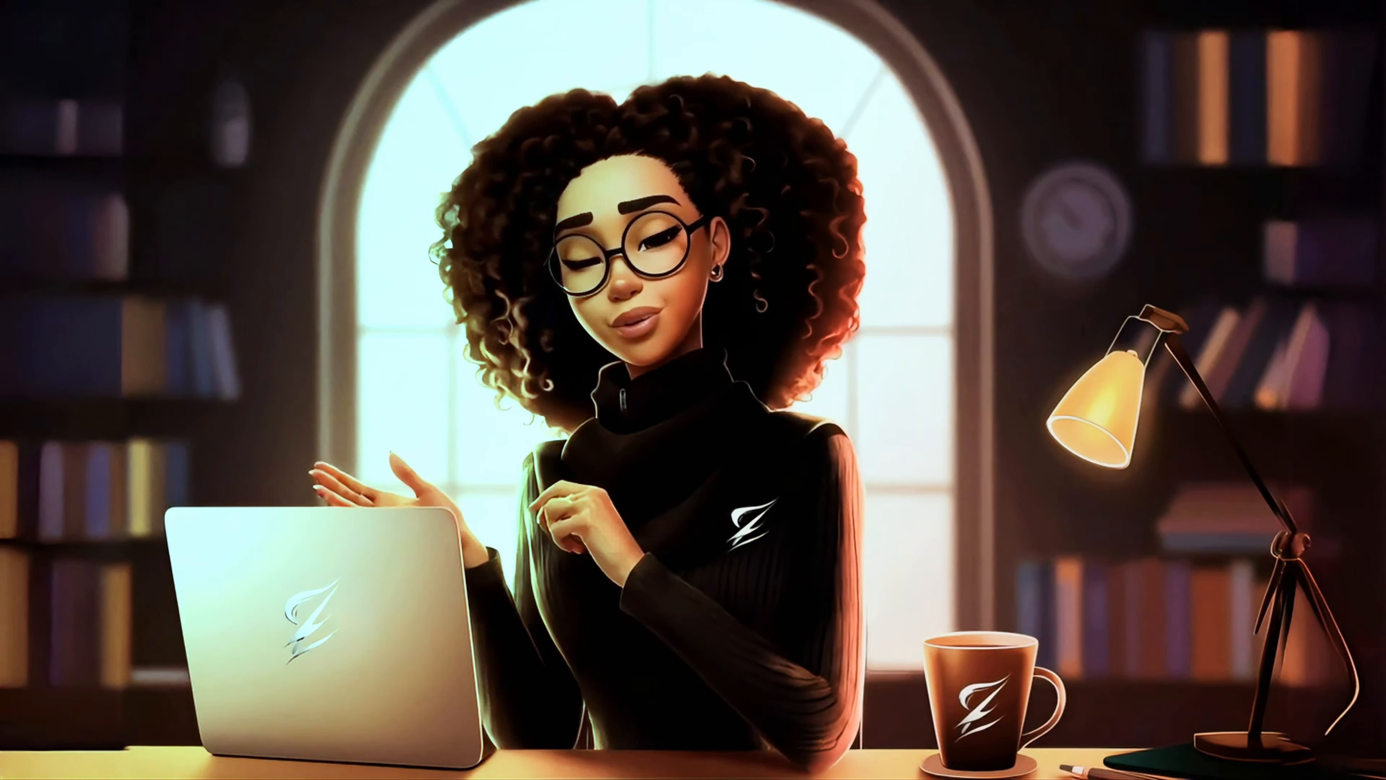
# Open the sword fight image for editing and erase the stray lettering near its lower-left corner with the Remove tool
pyautogui.click(435, 103)
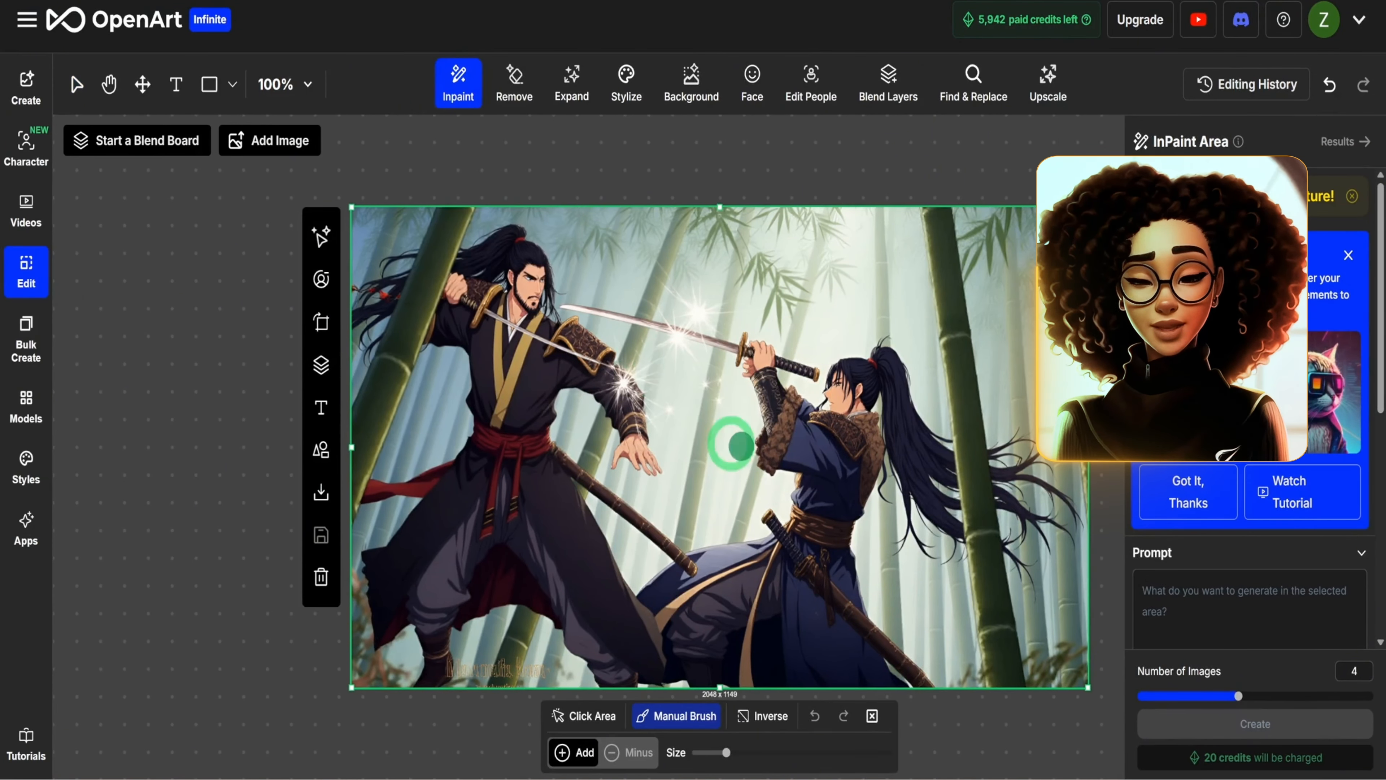
pyautogui.click(456, 88)
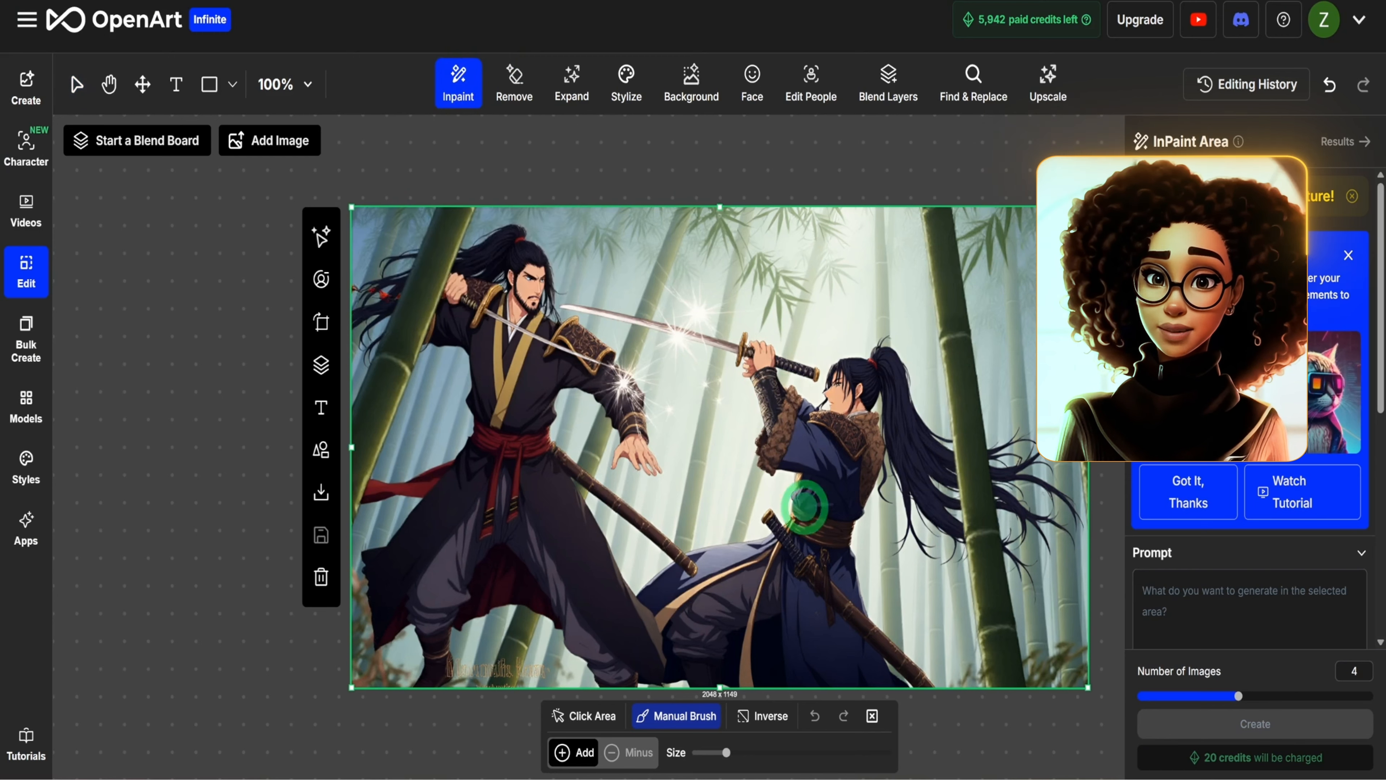
pyautogui.click(514, 84)
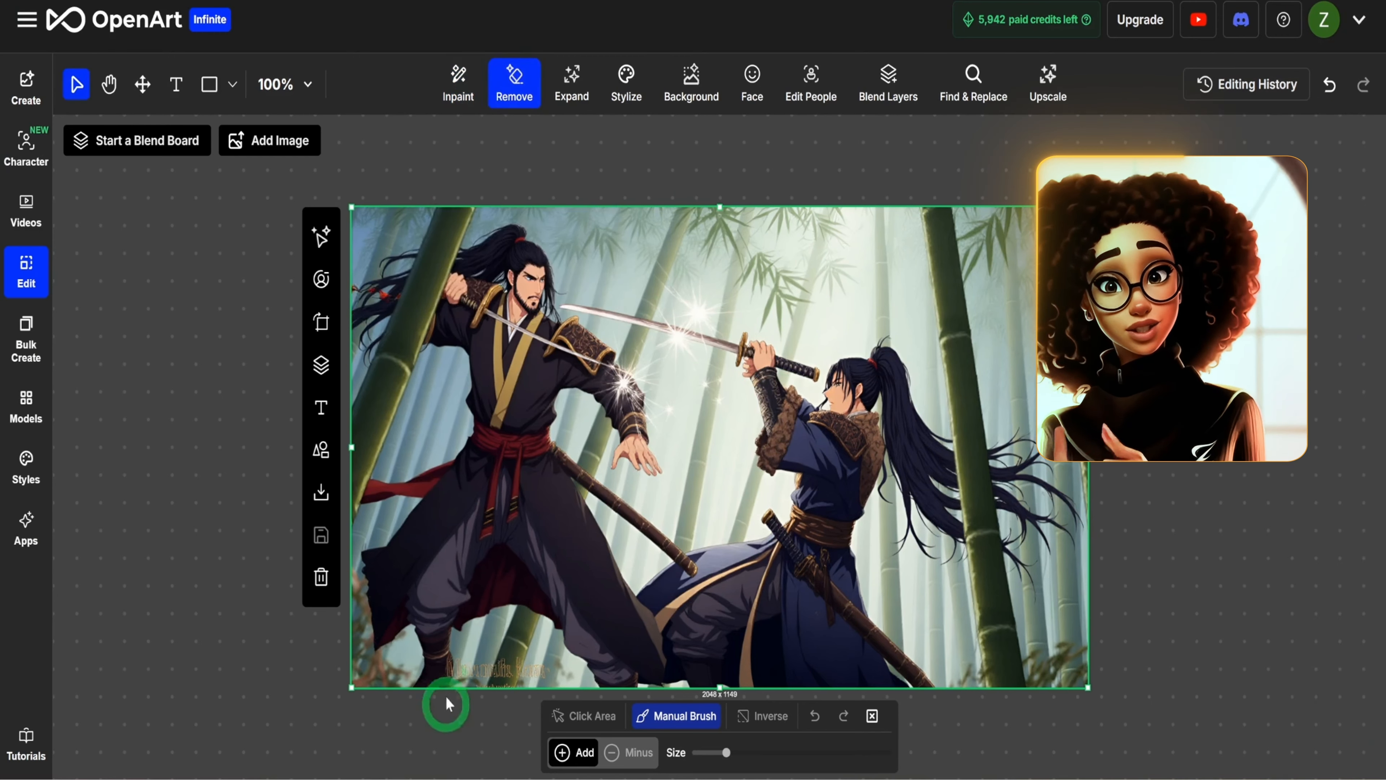
pyautogui.moveTo(452, 667); pyautogui.dragTo(505, 669)
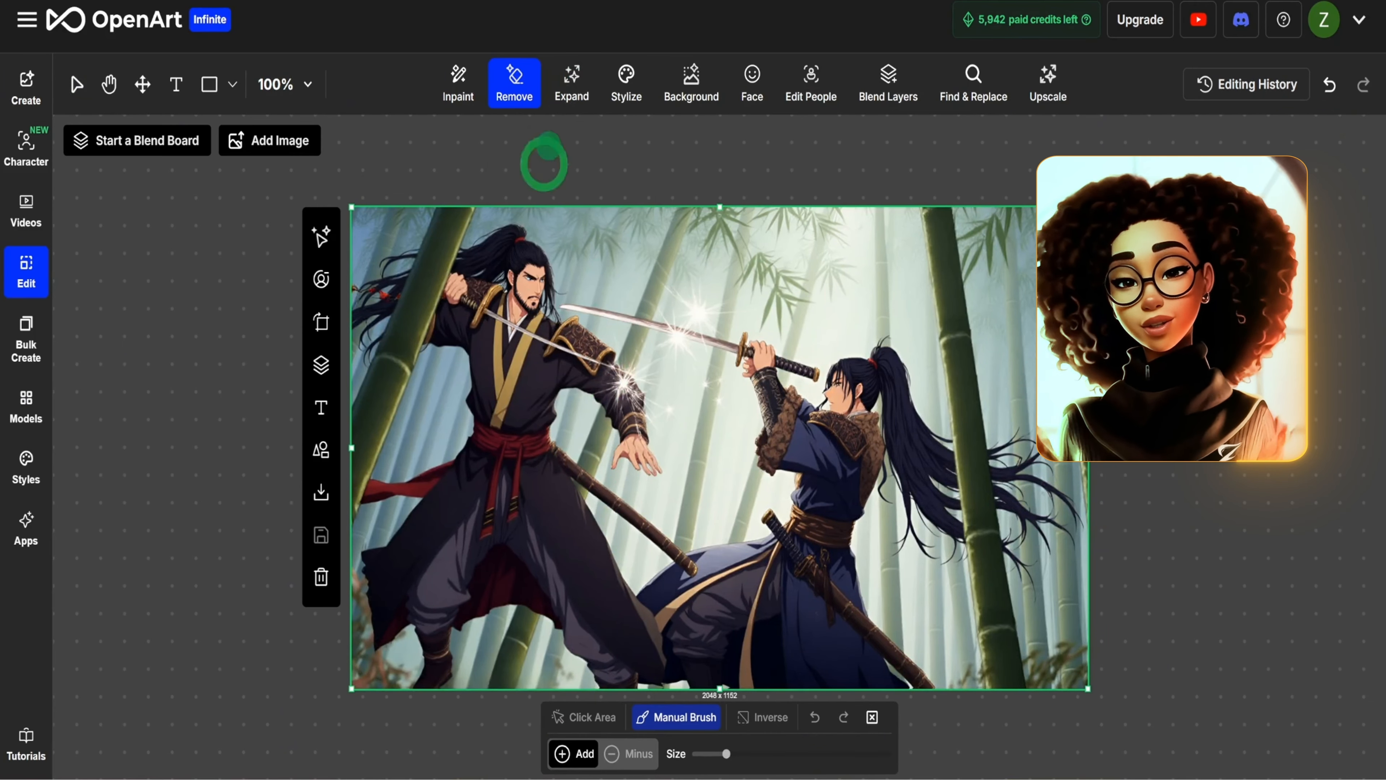
# Try the Expand tool on the sword fight image, setting the expansion zone to 2535 px wide
pyautogui.click(572, 82)
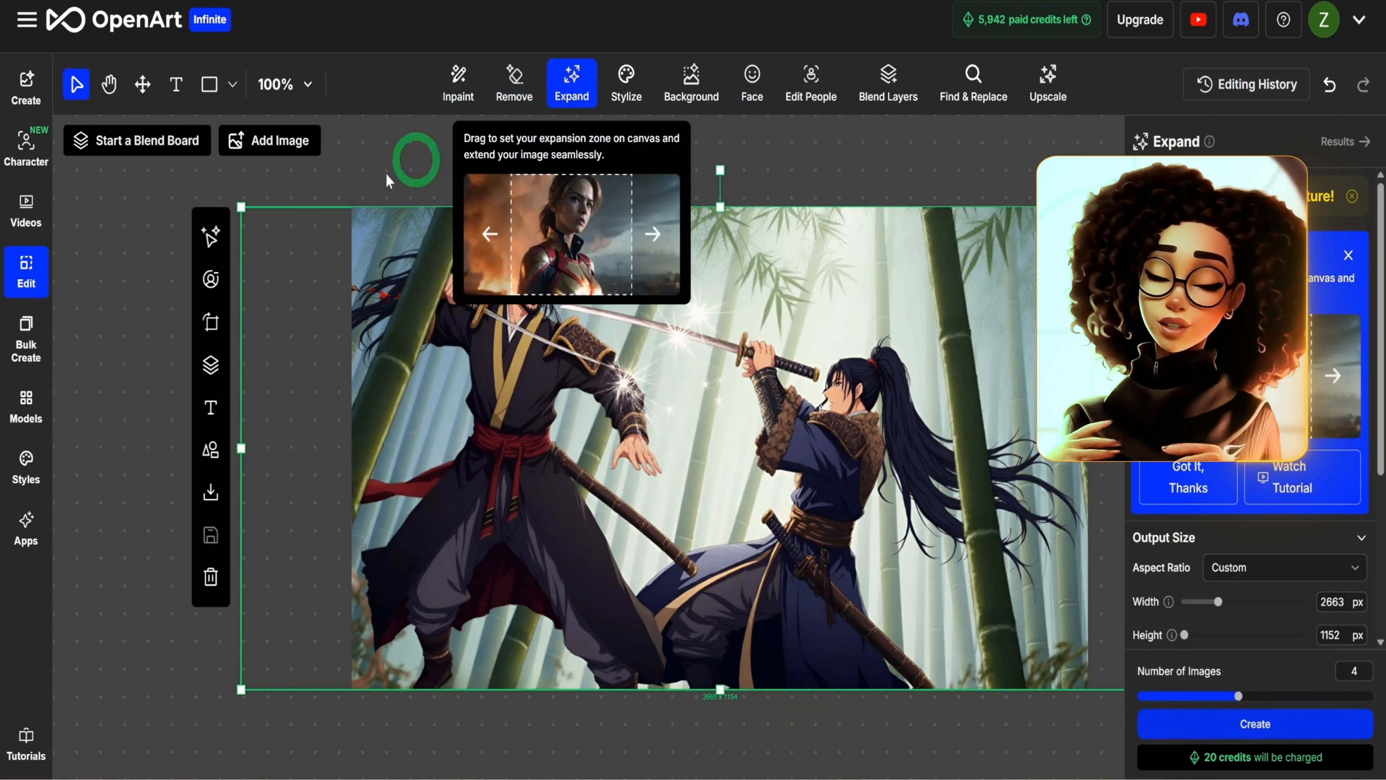
pyautogui.moveTo(241, 448); pyautogui.dragTo(292, 451)
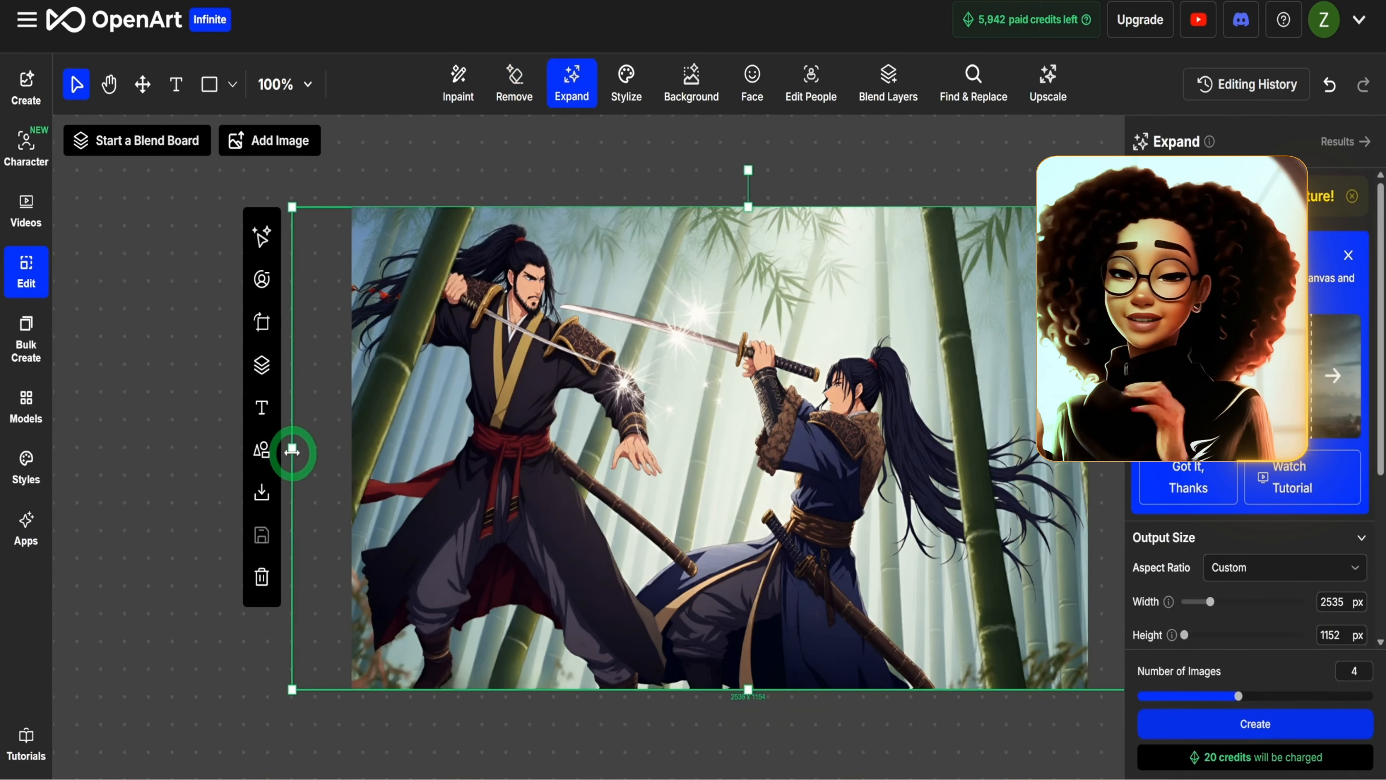
# Compare the upscaled sword fight image with its original and open its download options
pyautogui.scroll(-5, 1244, 498)
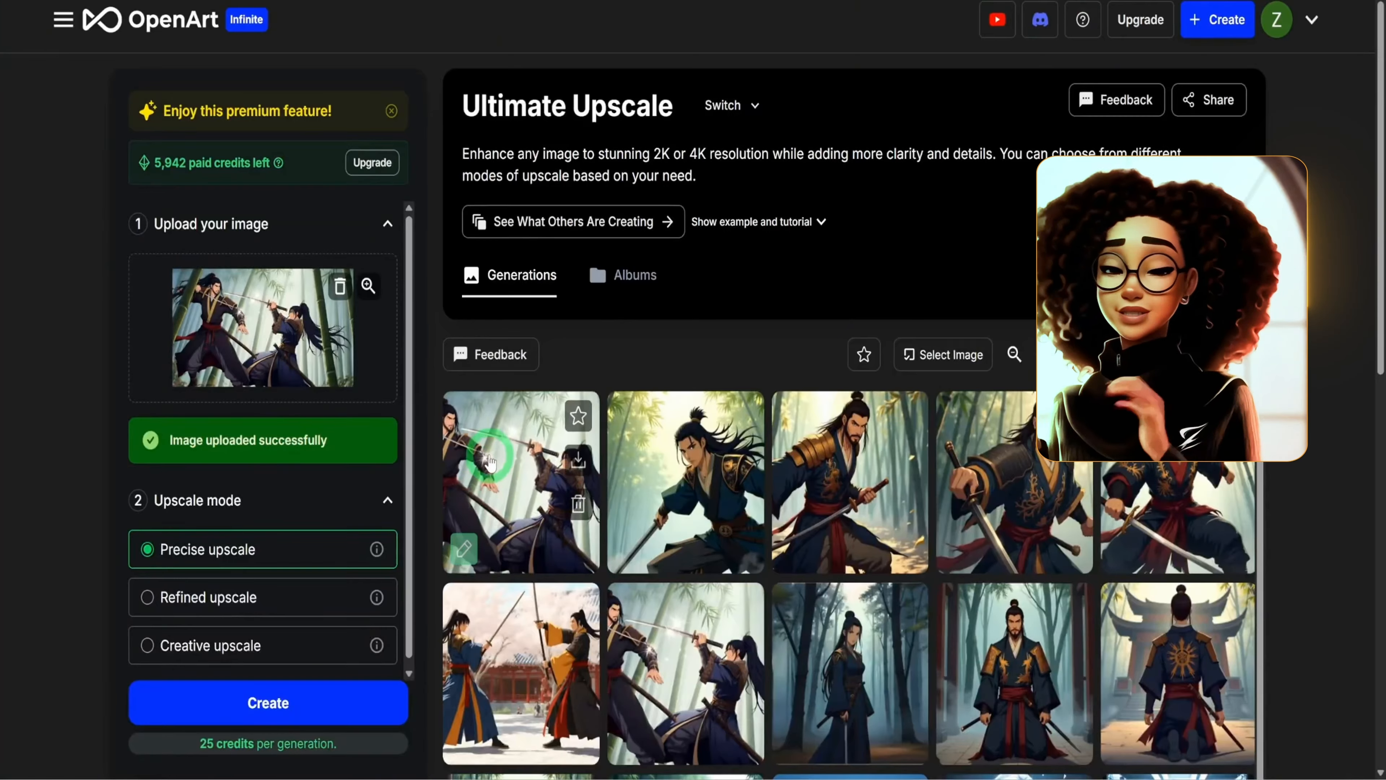
pyautogui.click(479, 449)
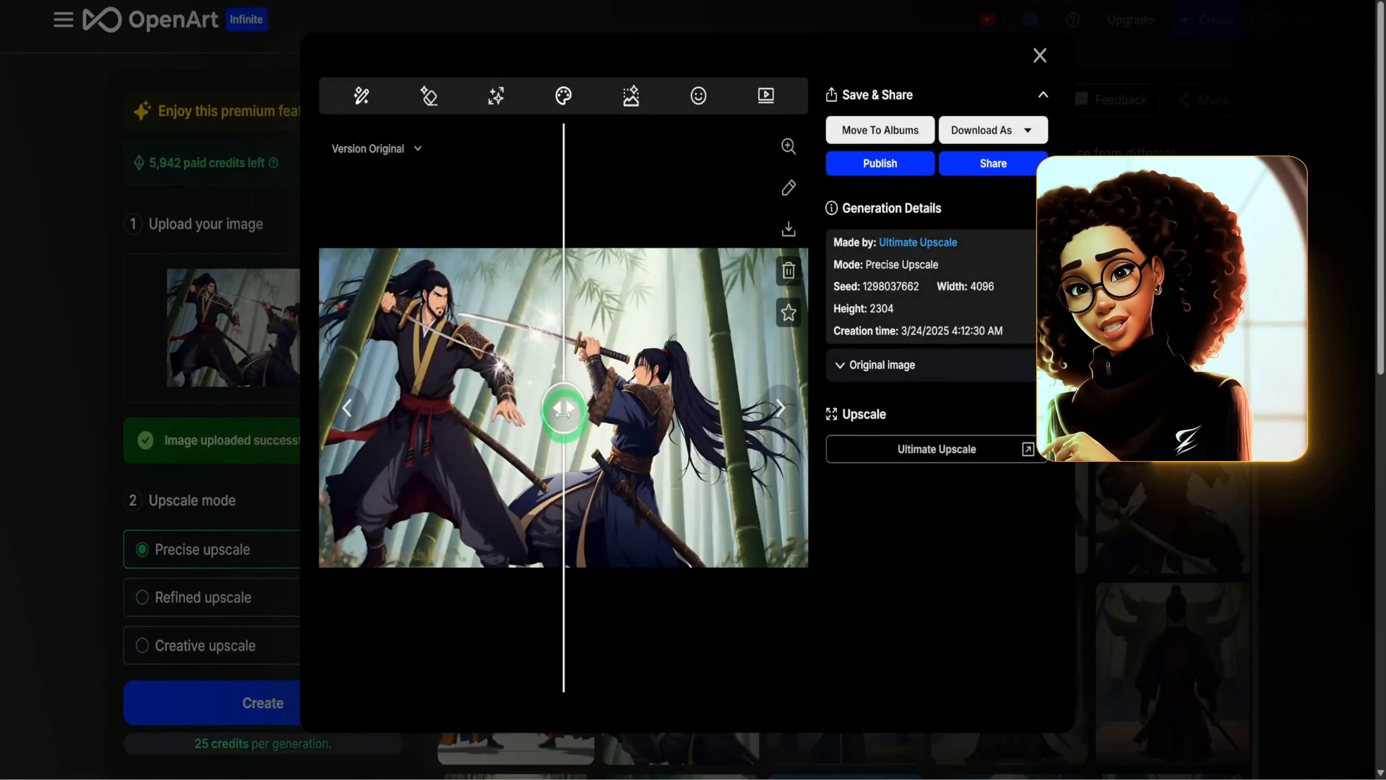
pyautogui.moveTo(563, 412); pyautogui.dragTo(777, 446)
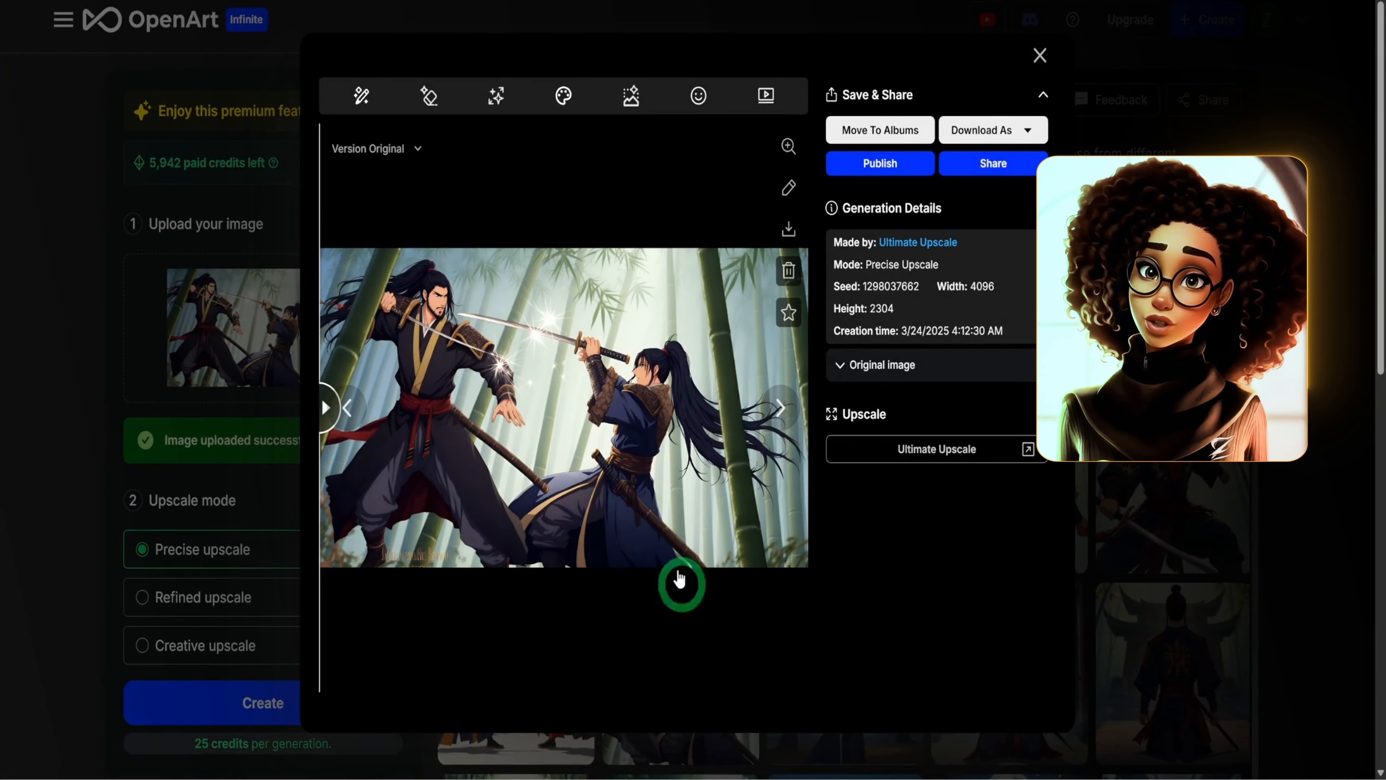
pyautogui.click(1026, 132)
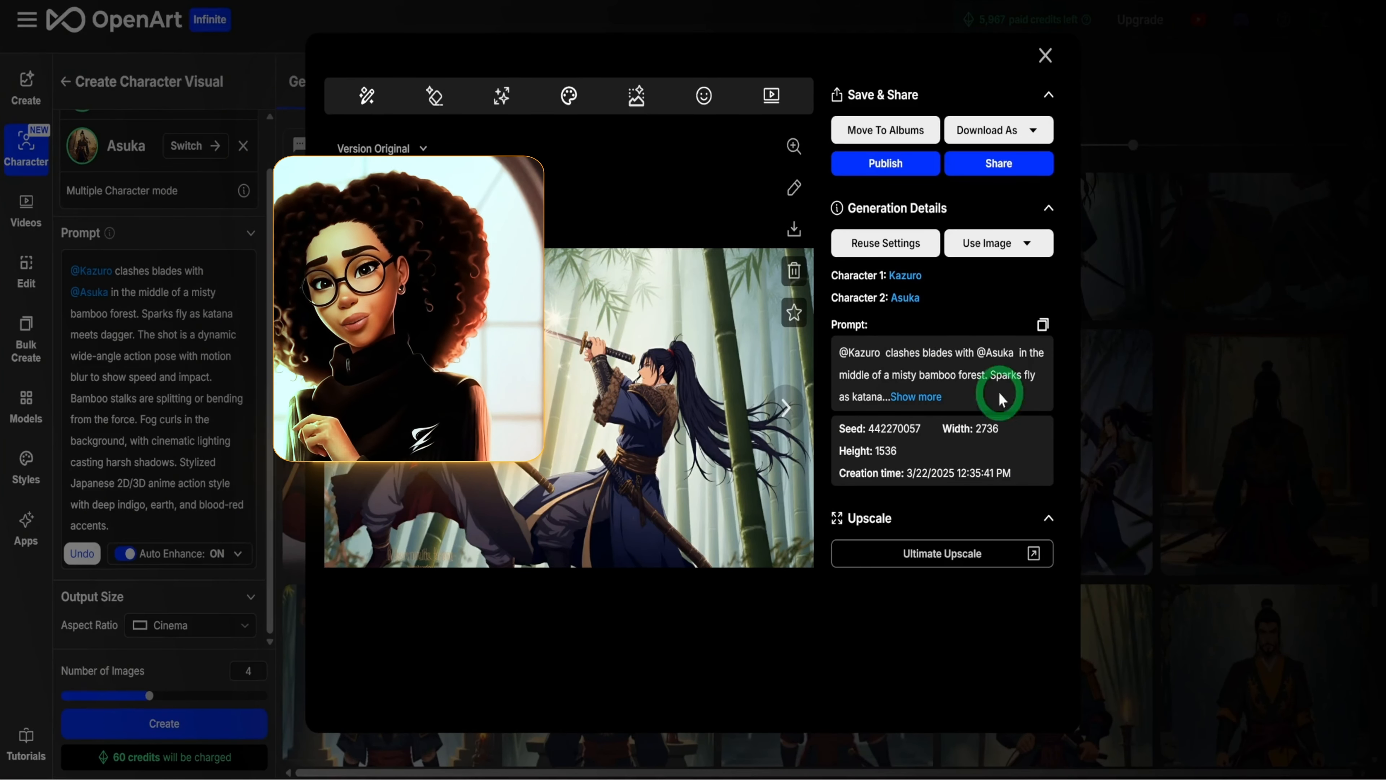
# Use the sword fight image for Image to Video and choose the Kling model
pyautogui.click(997, 244)
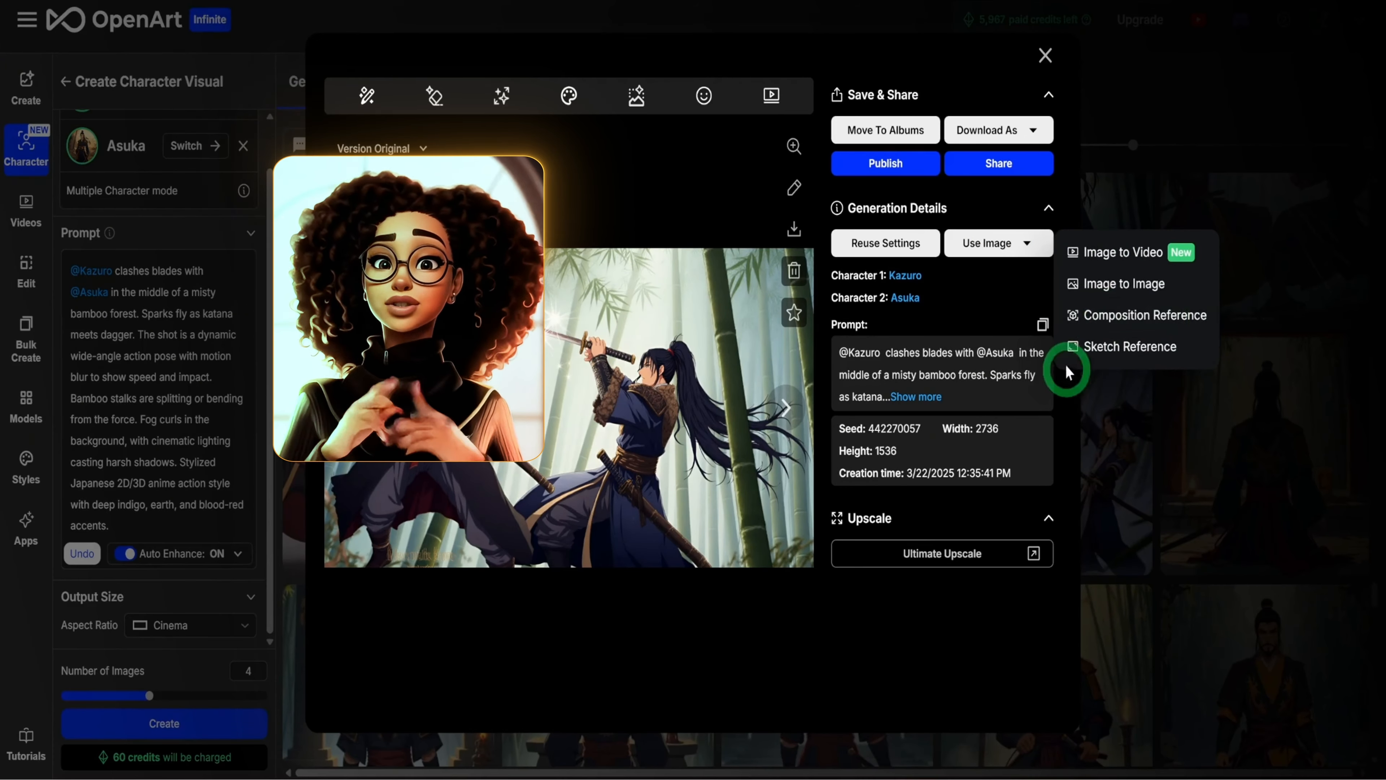
pyautogui.click(1097, 261)
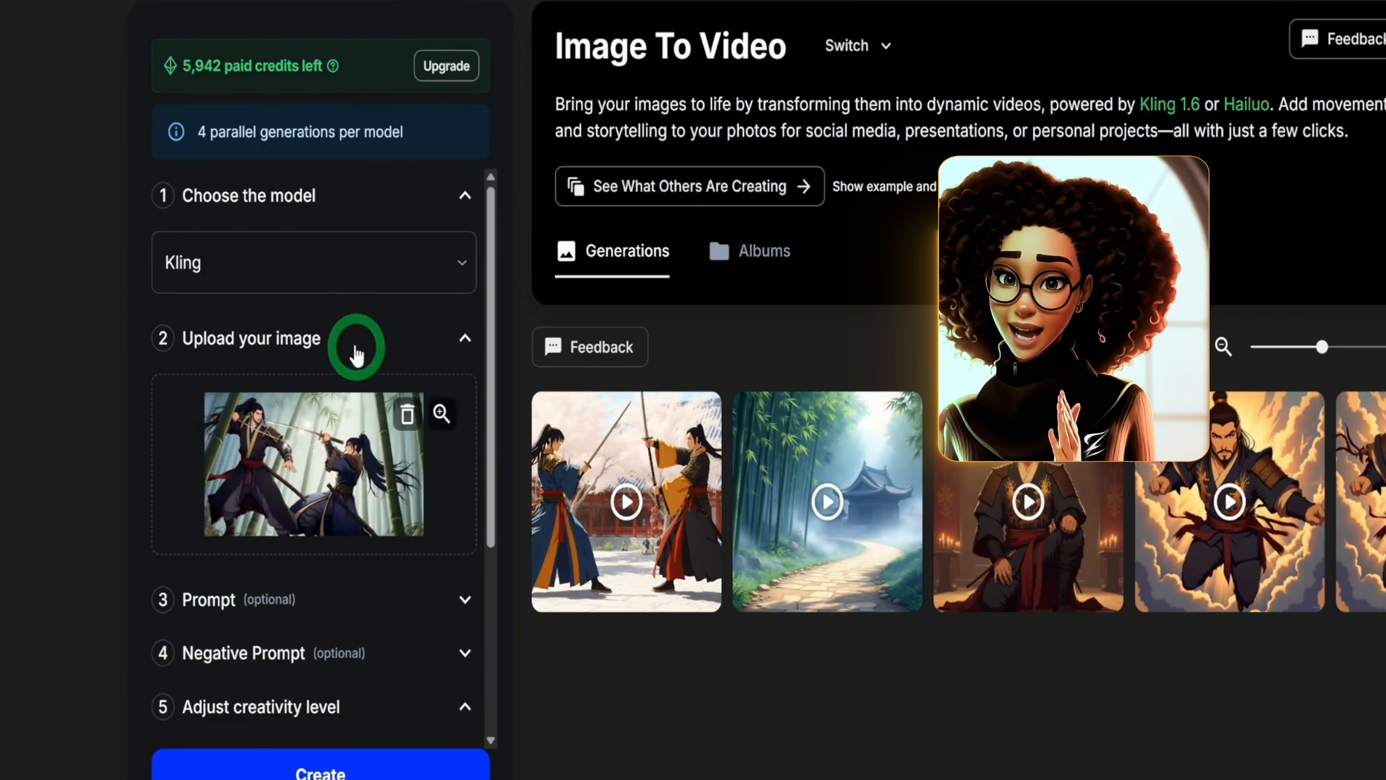
pyautogui.click(460, 265)
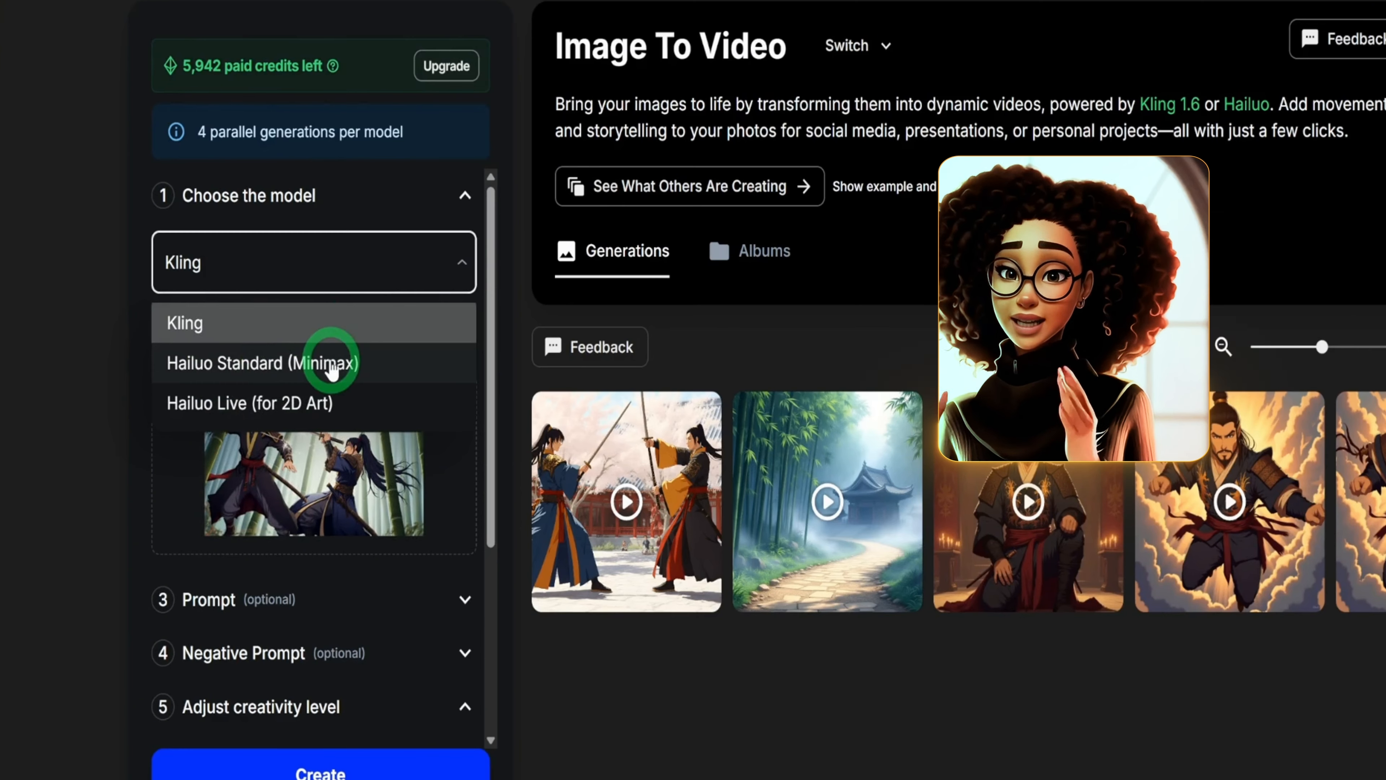
pyautogui.click(274, 323)
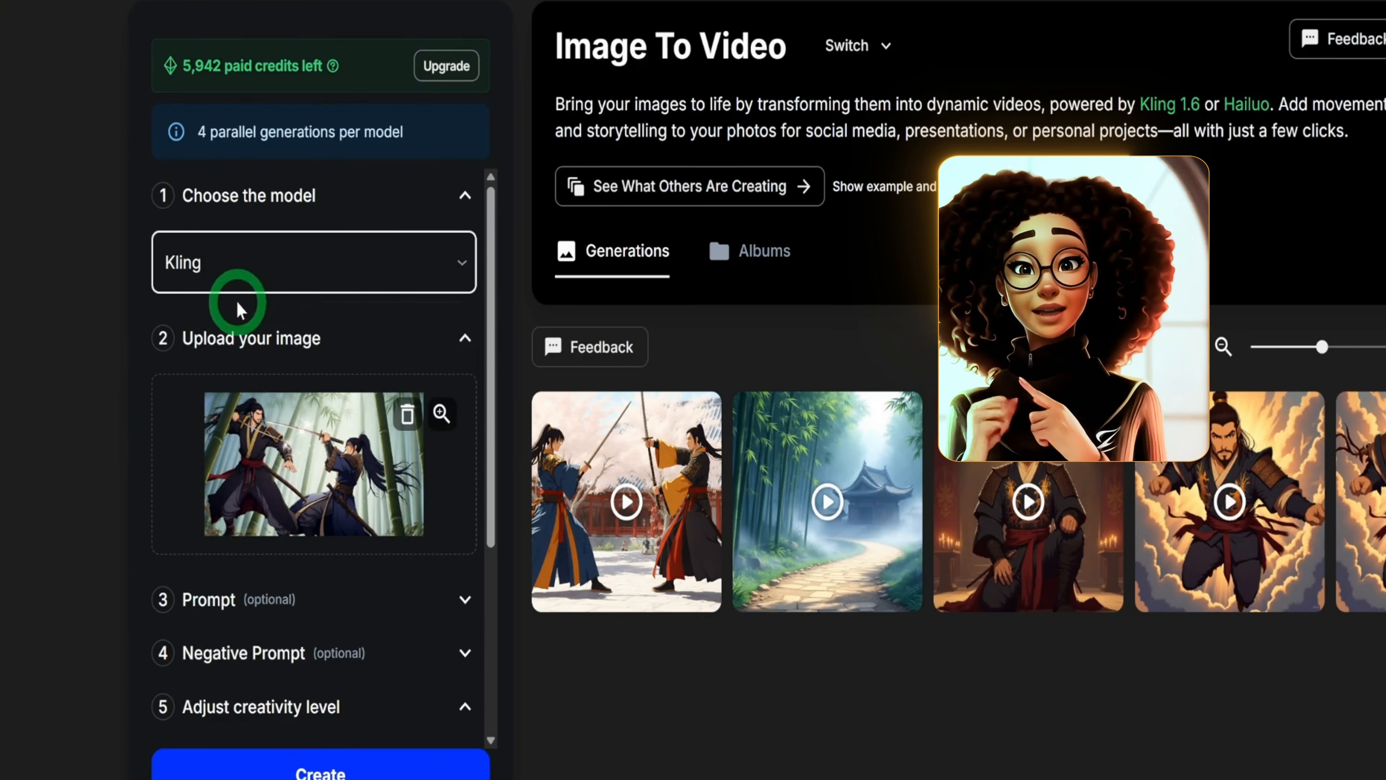
# Enter "two warriors fighting" as the prompt for the sword fight video
pyautogui.scroll(-2, 337, 332)
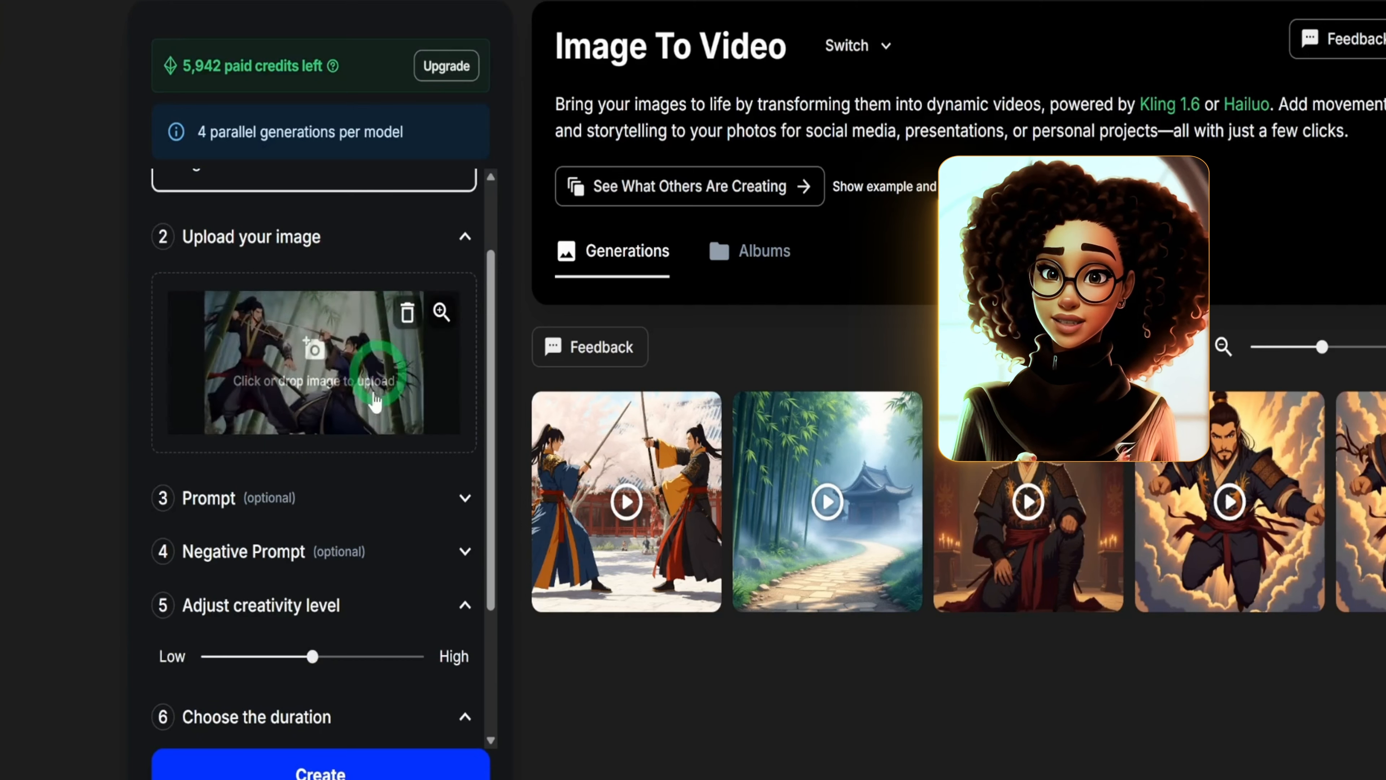
pyautogui.click(194, 497)
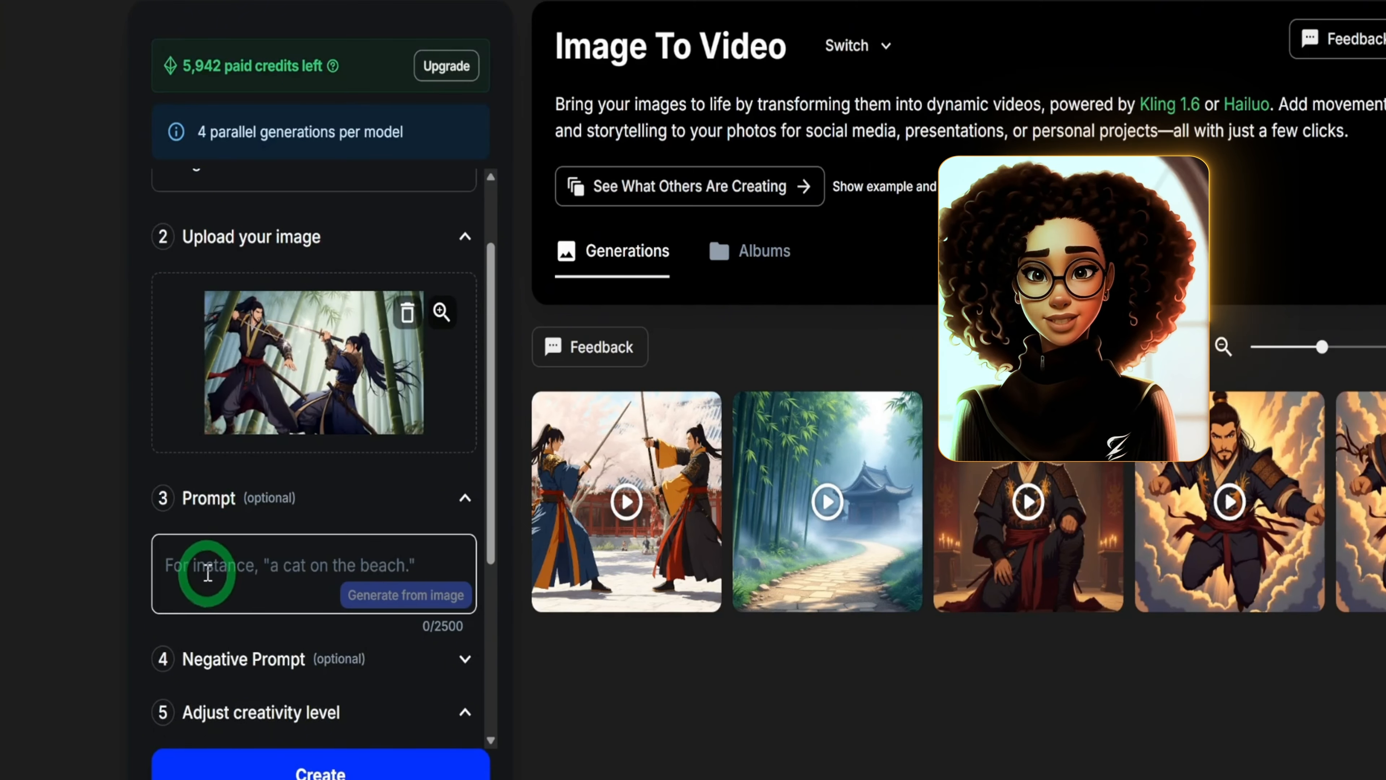
pyautogui.write('two wa')
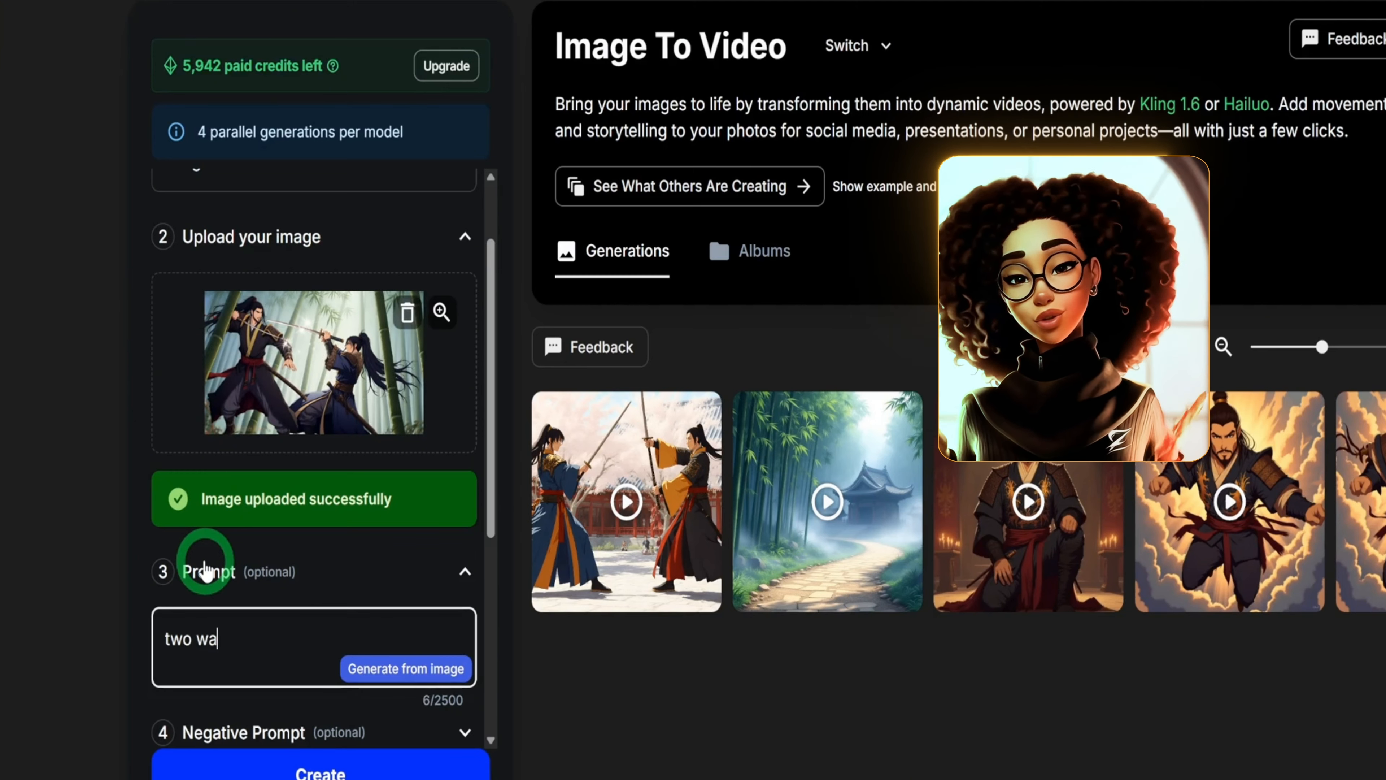
pyautogui.write('rriors fighting')
pyautogui.scroll(-6, 458, 437)
# Add "distortion, blur" as the negative prompt for the sword fight video
pyautogui.click(461, 431)
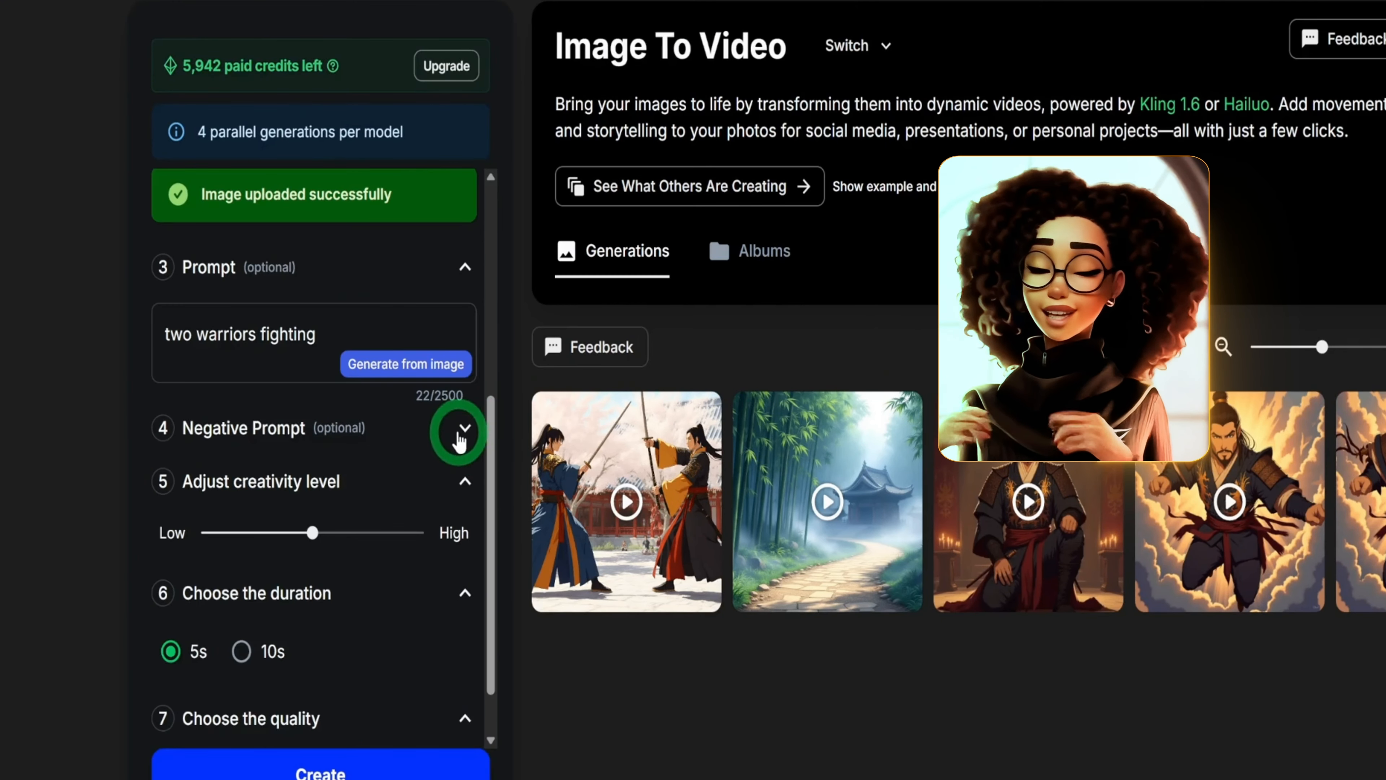
pyautogui.click(234, 498)
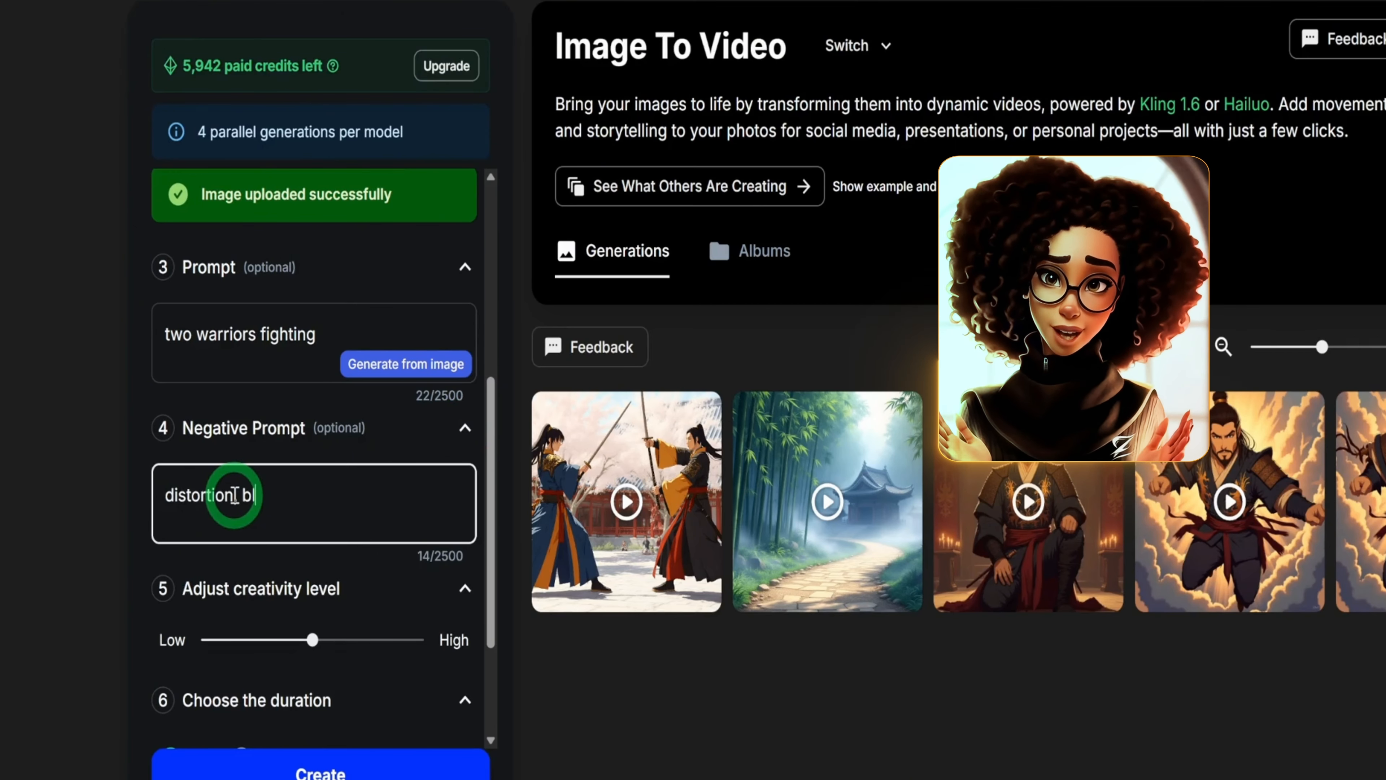
pyautogui.write('distortion, blur')
pyautogui.scroll(-3, 234, 496)
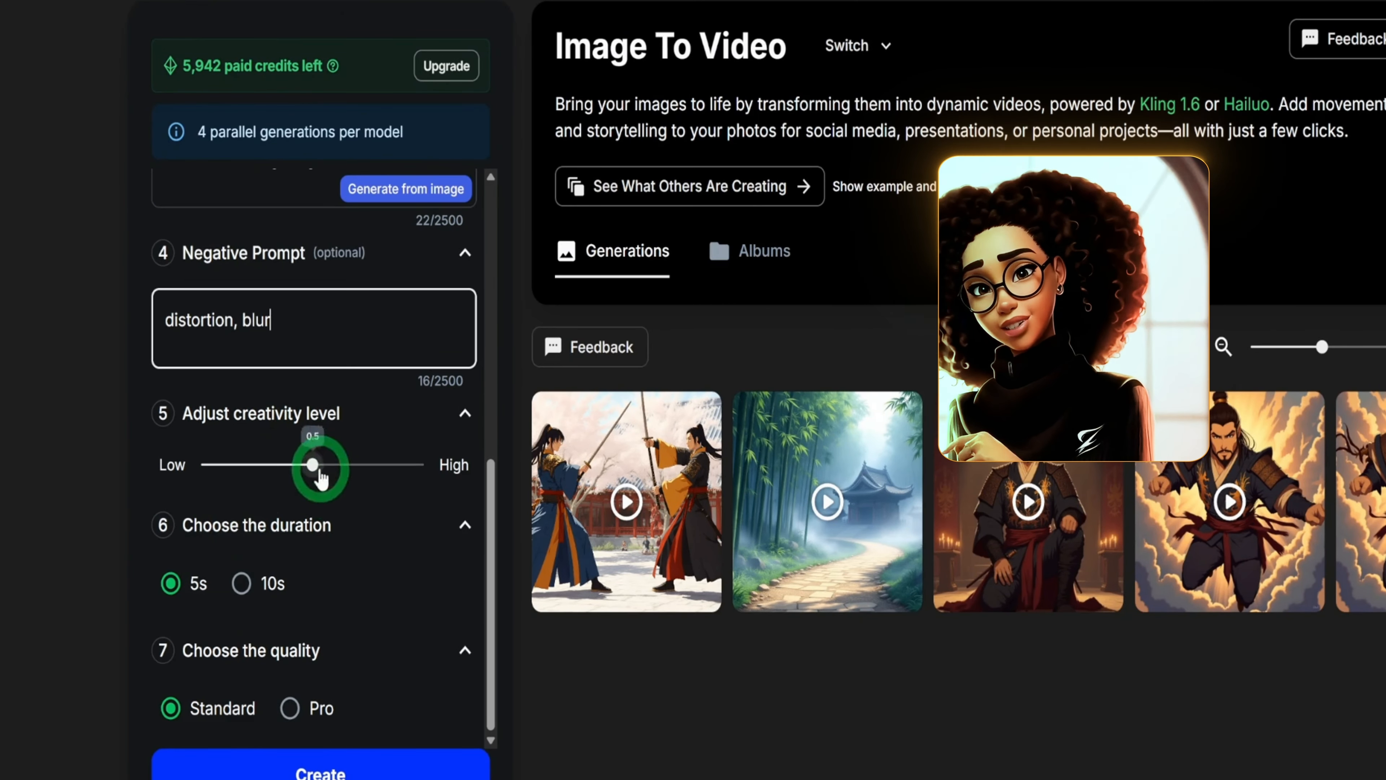
# Generate the sword fight video with a 10s duration at Standard quality, and open the first clip among the generations
pyautogui.scroll(-3, 396, 653)
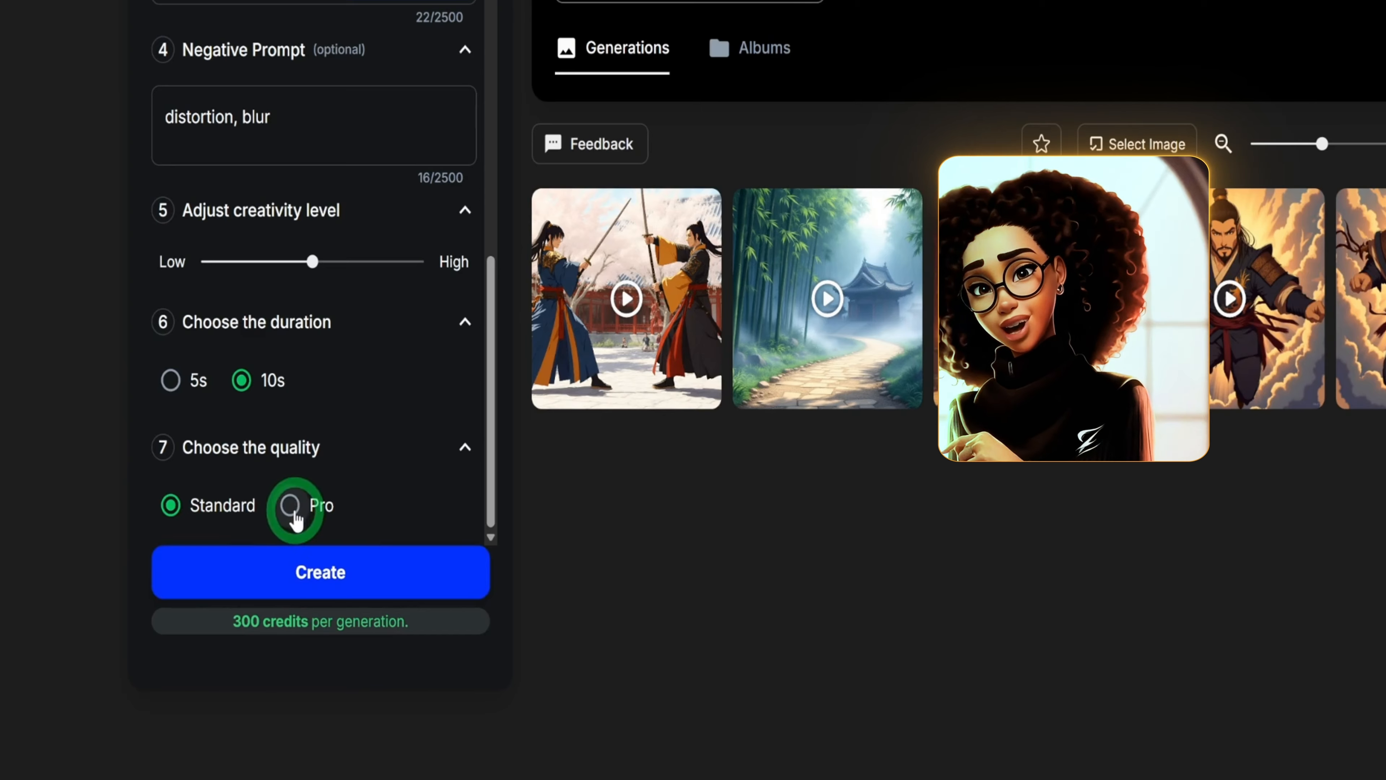
pyautogui.click(315, 589)
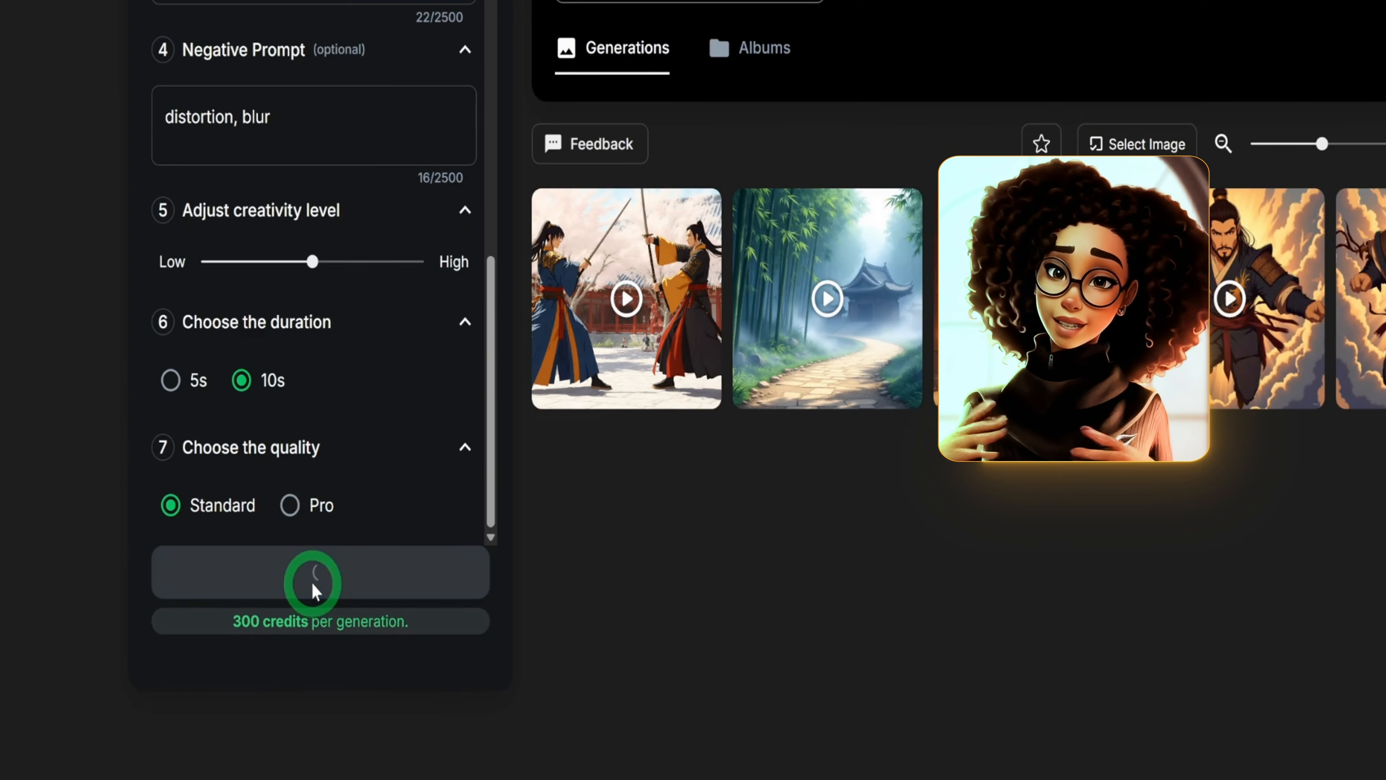
pyautogui.scroll(3, 779, 475)
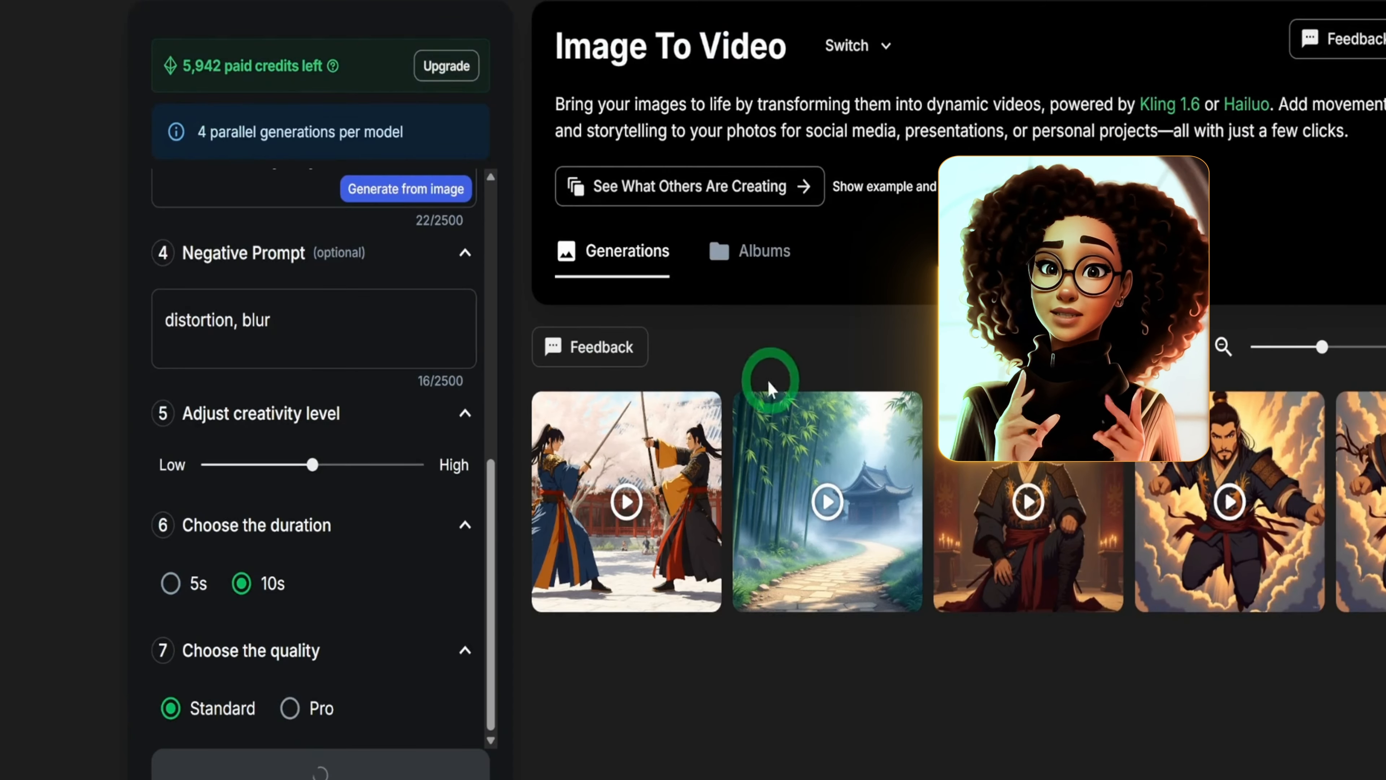
pyautogui.click(614, 524)
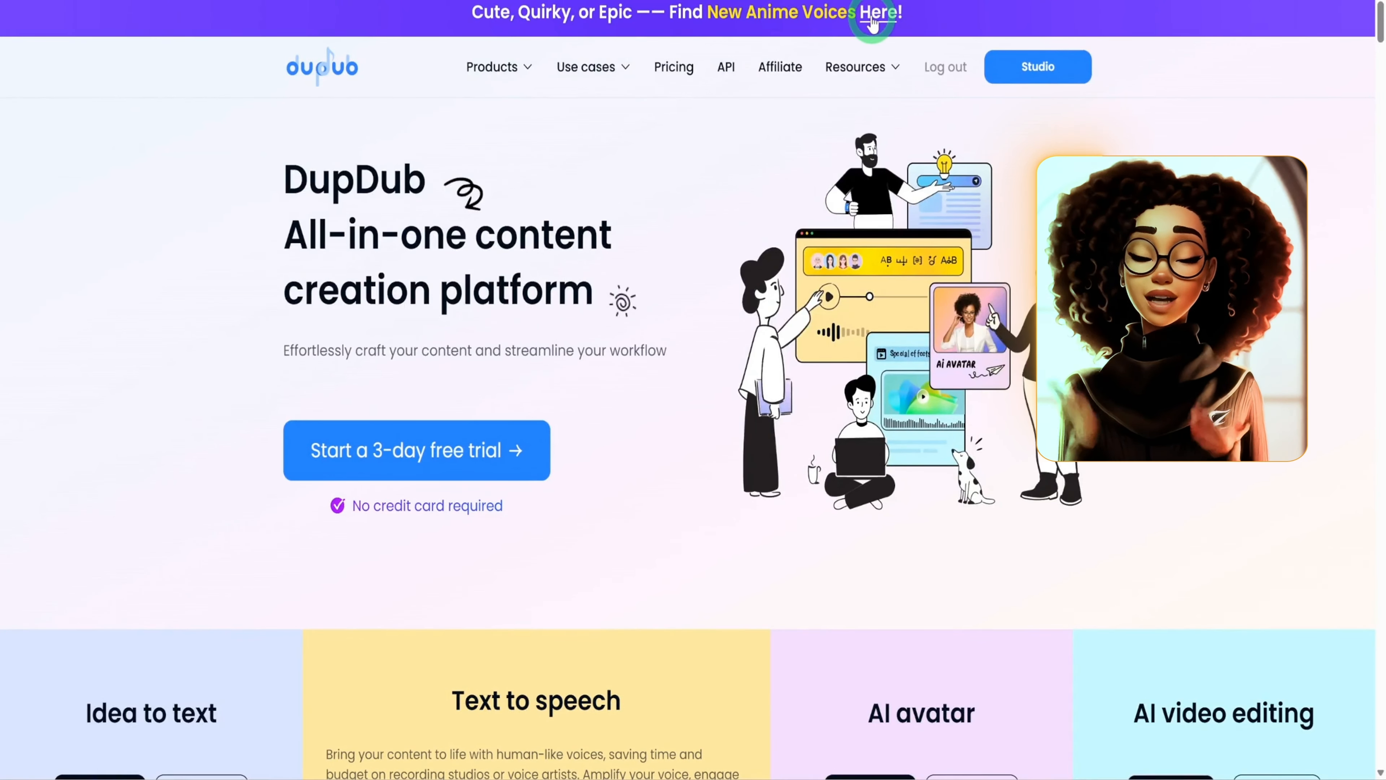
# Switch to DupDub, enter its voiceover studio and look through the Animation Videos and Multi-Emotive voices
pyautogui.click(373, 437)
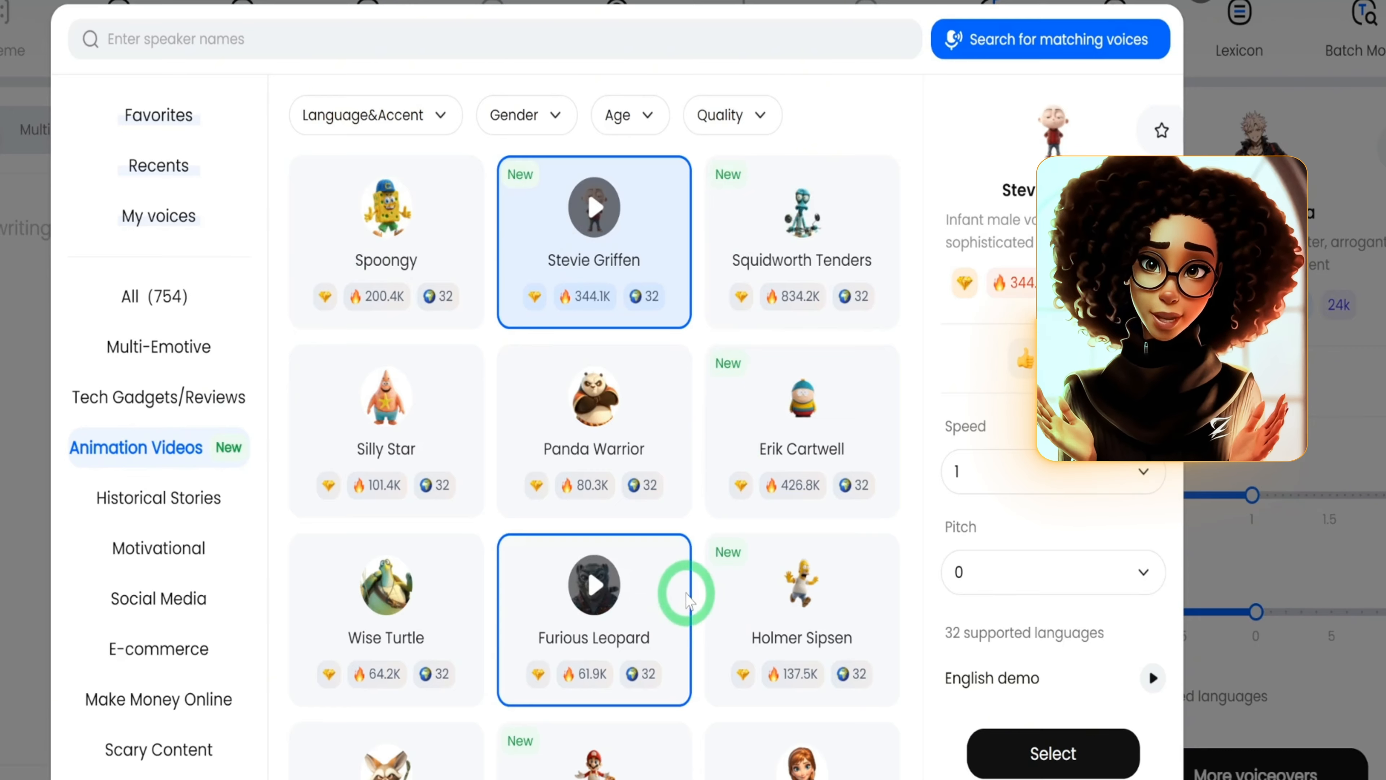
pyautogui.scroll(-15, 685, 600)
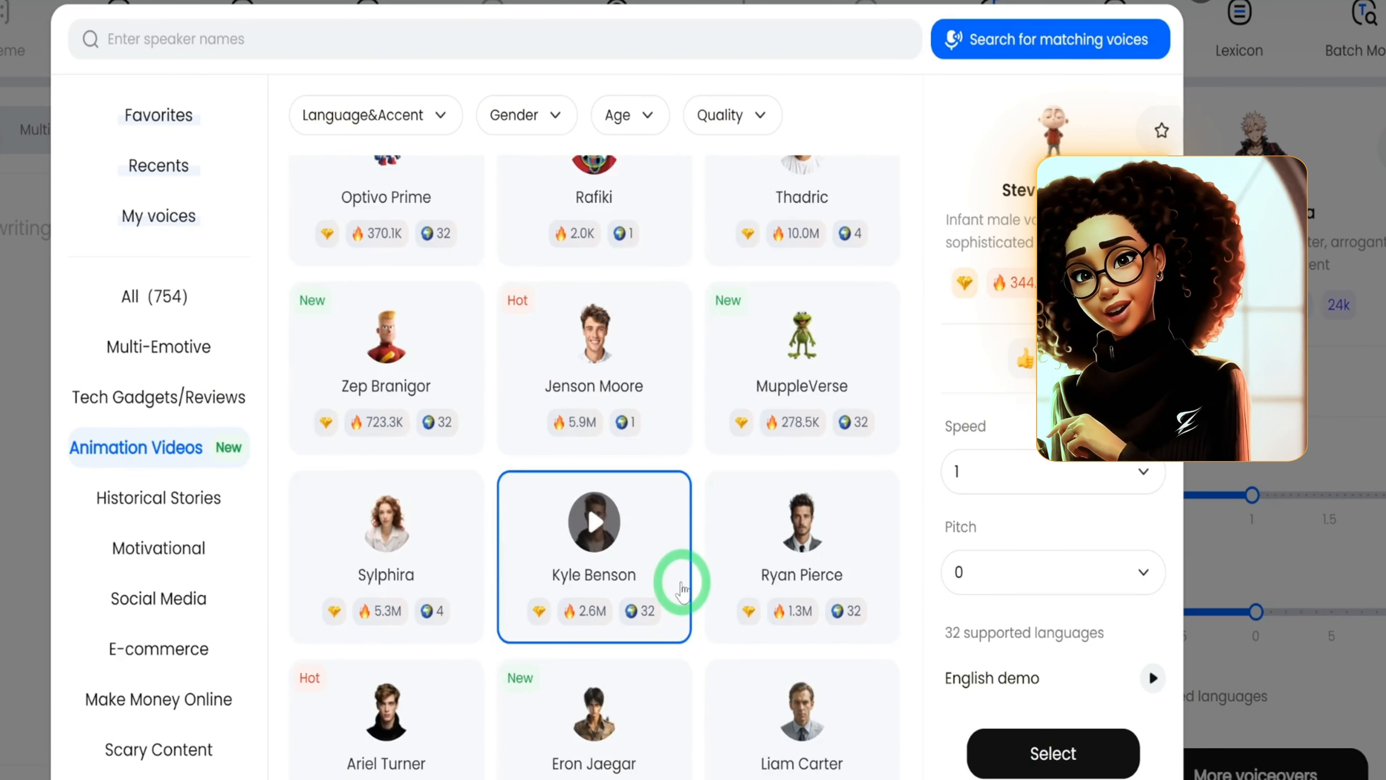
pyautogui.scroll(-10, 682, 590)
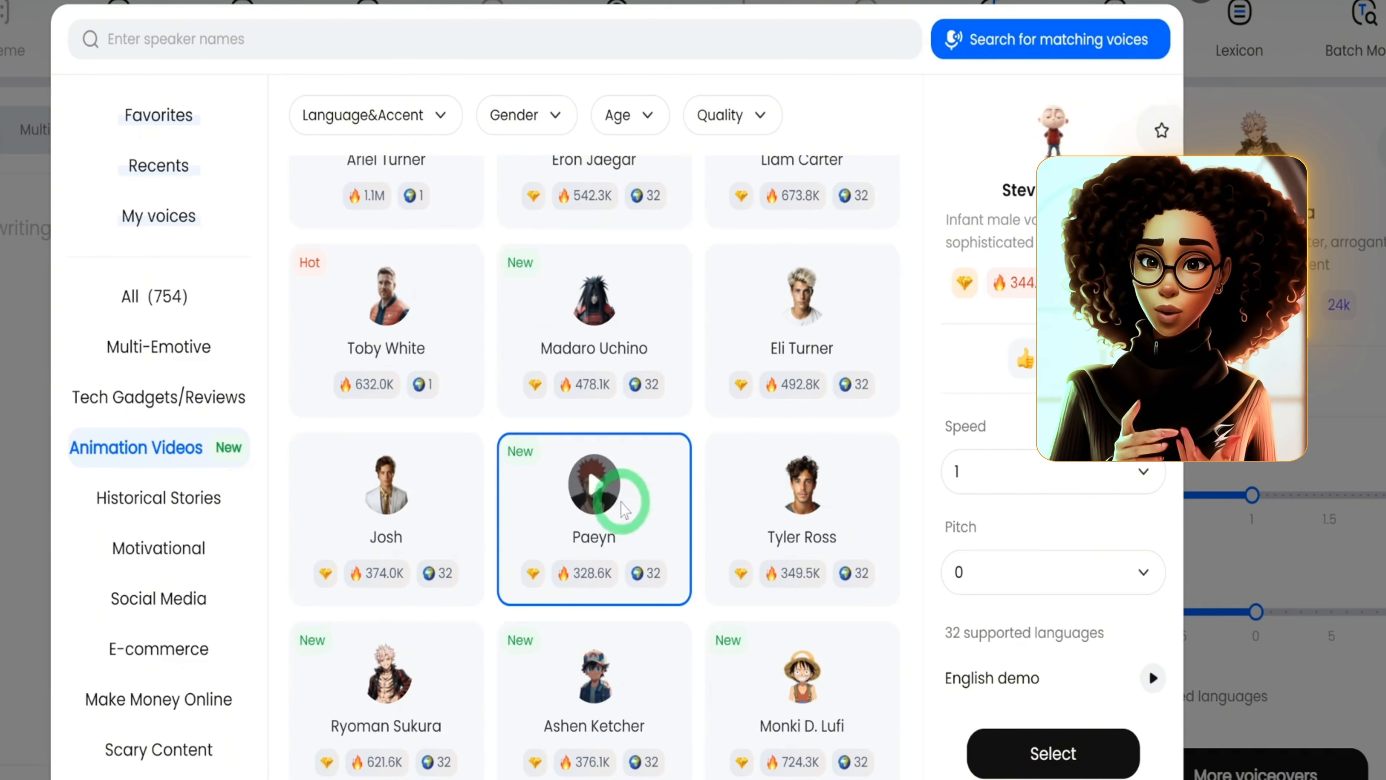
pyautogui.scroll(-3, 412, 699)
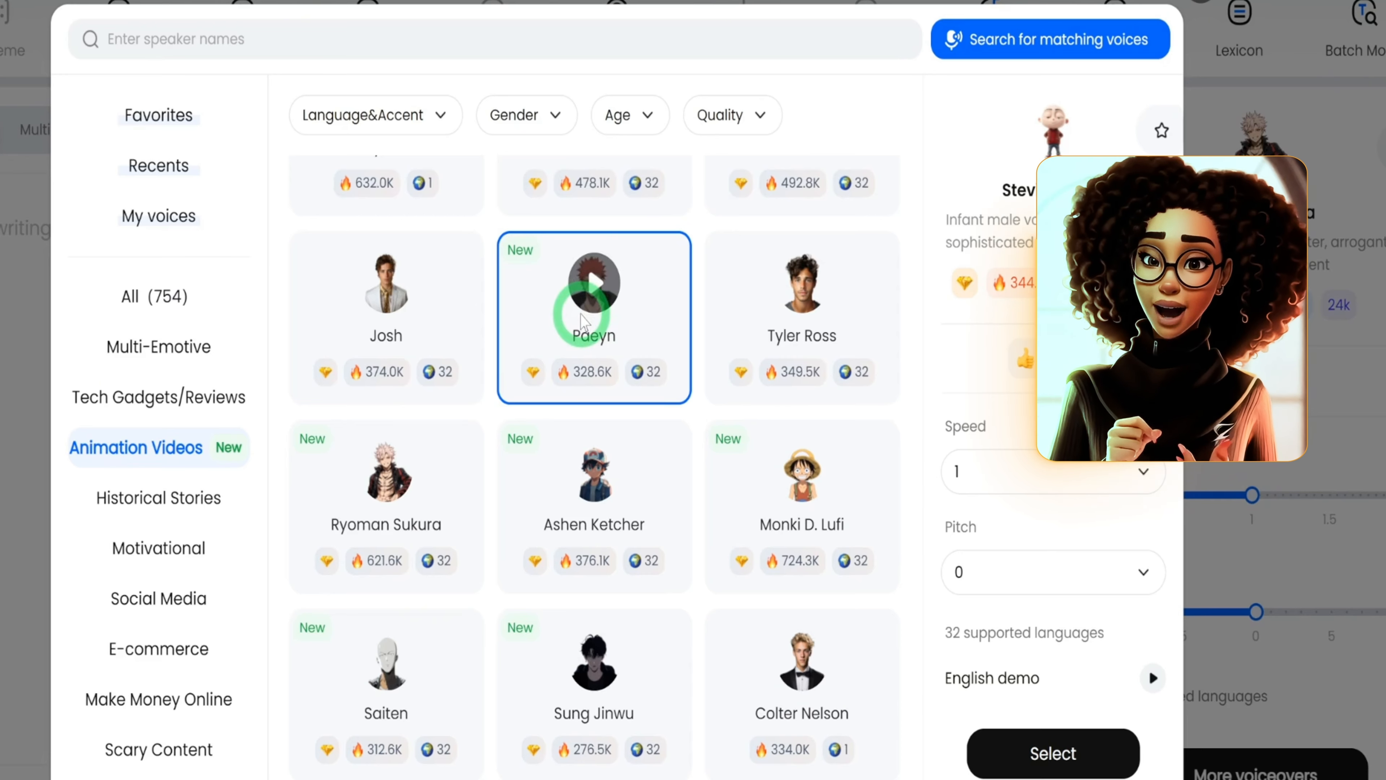
pyautogui.click(137, 344)
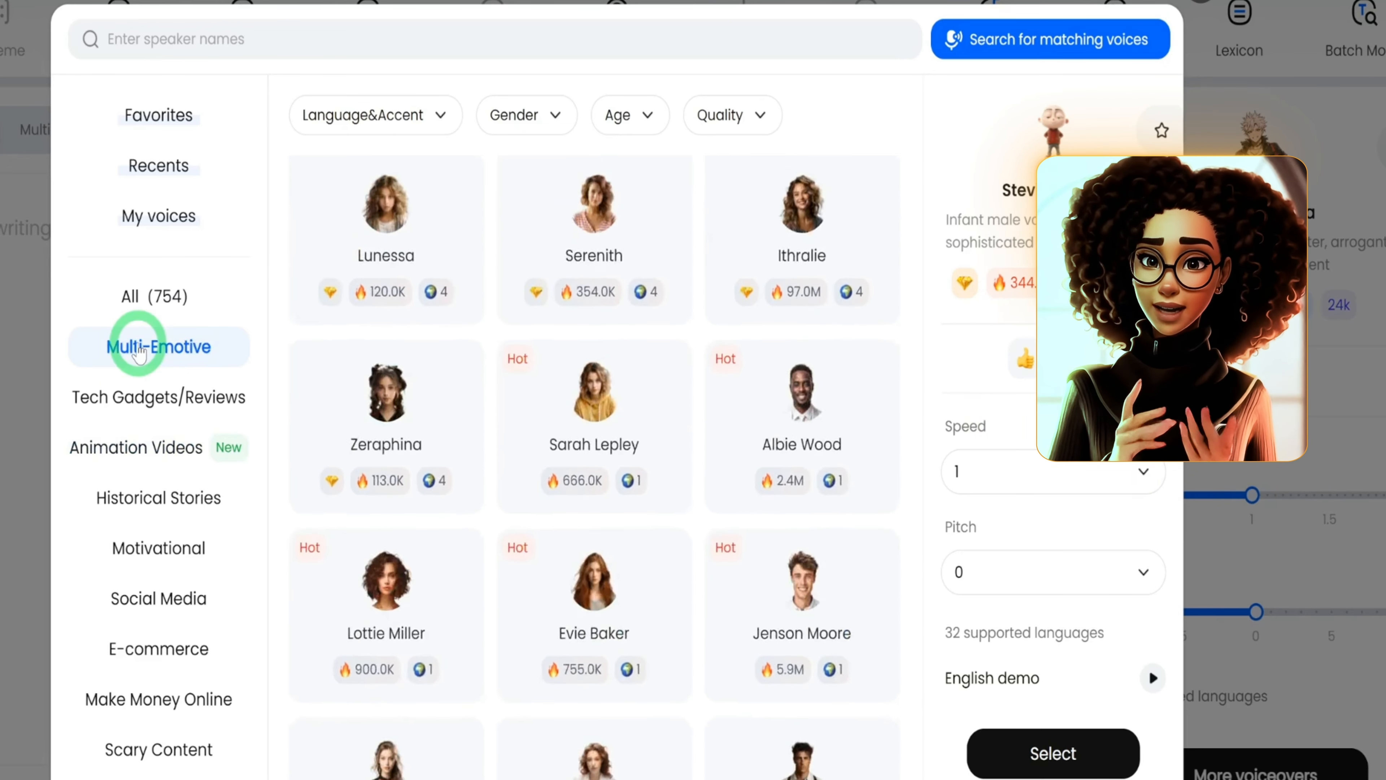
pyautogui.click(552, 222)
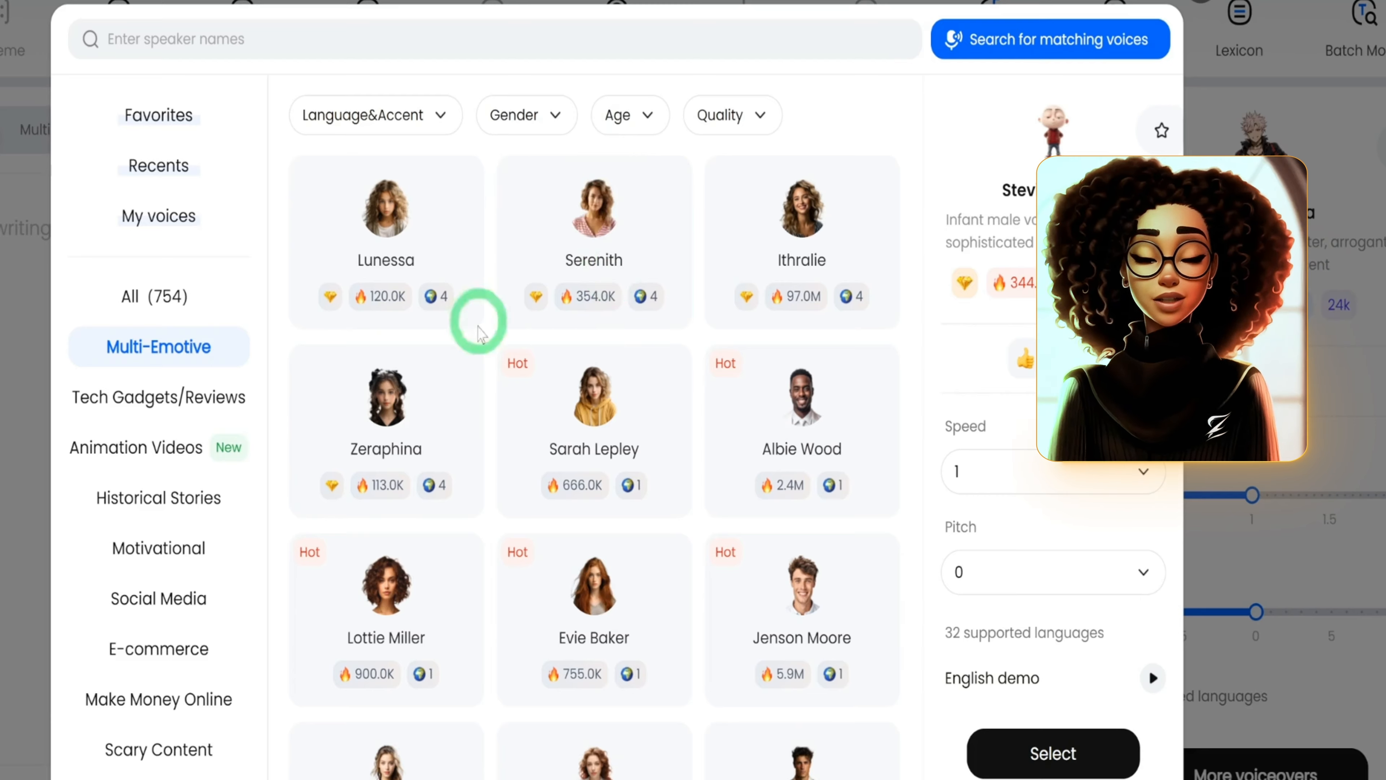
# Choose the Sung Jinwu voice from the Animation Videos category as the voiceover speaker
pyautogui.click(130, 463)
pyautogui.click(471, 483)
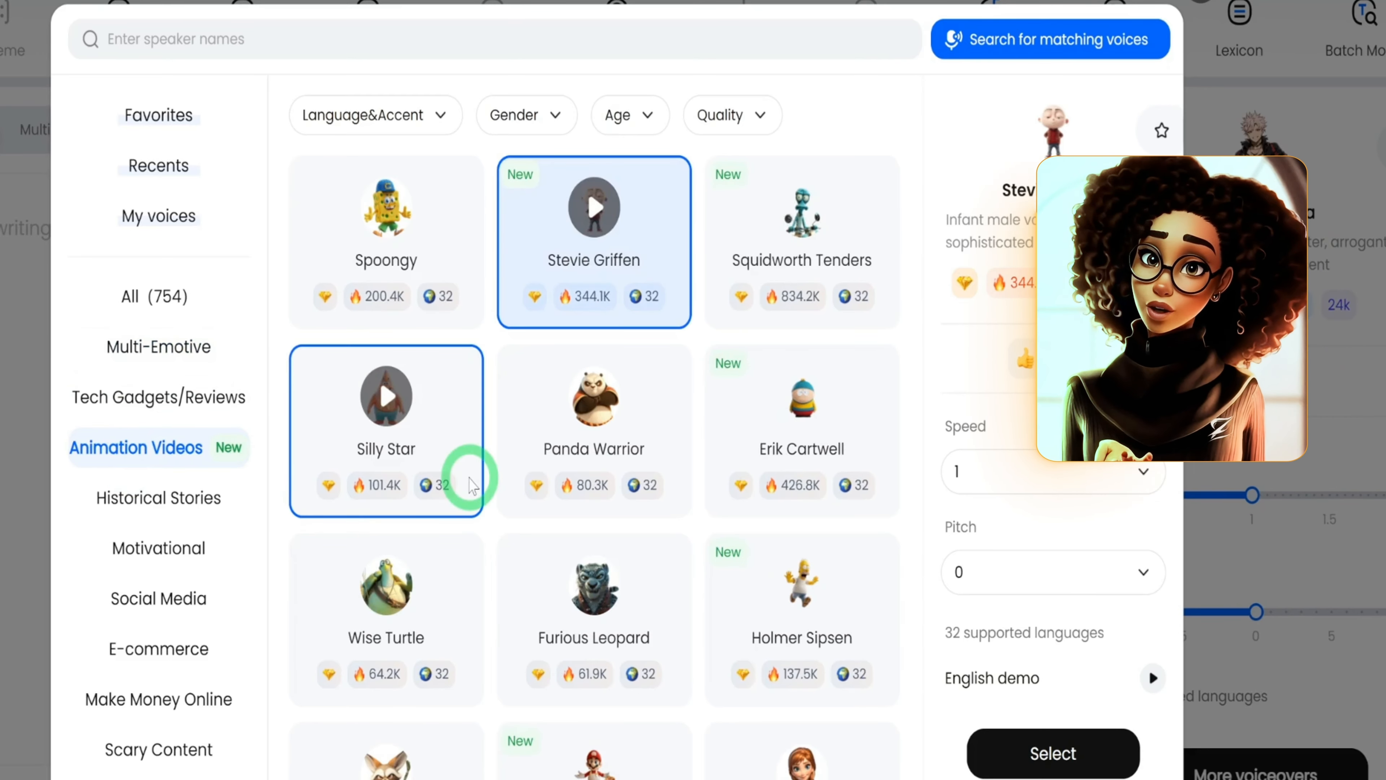
pyautogui.scroll(-15, 519, 510)
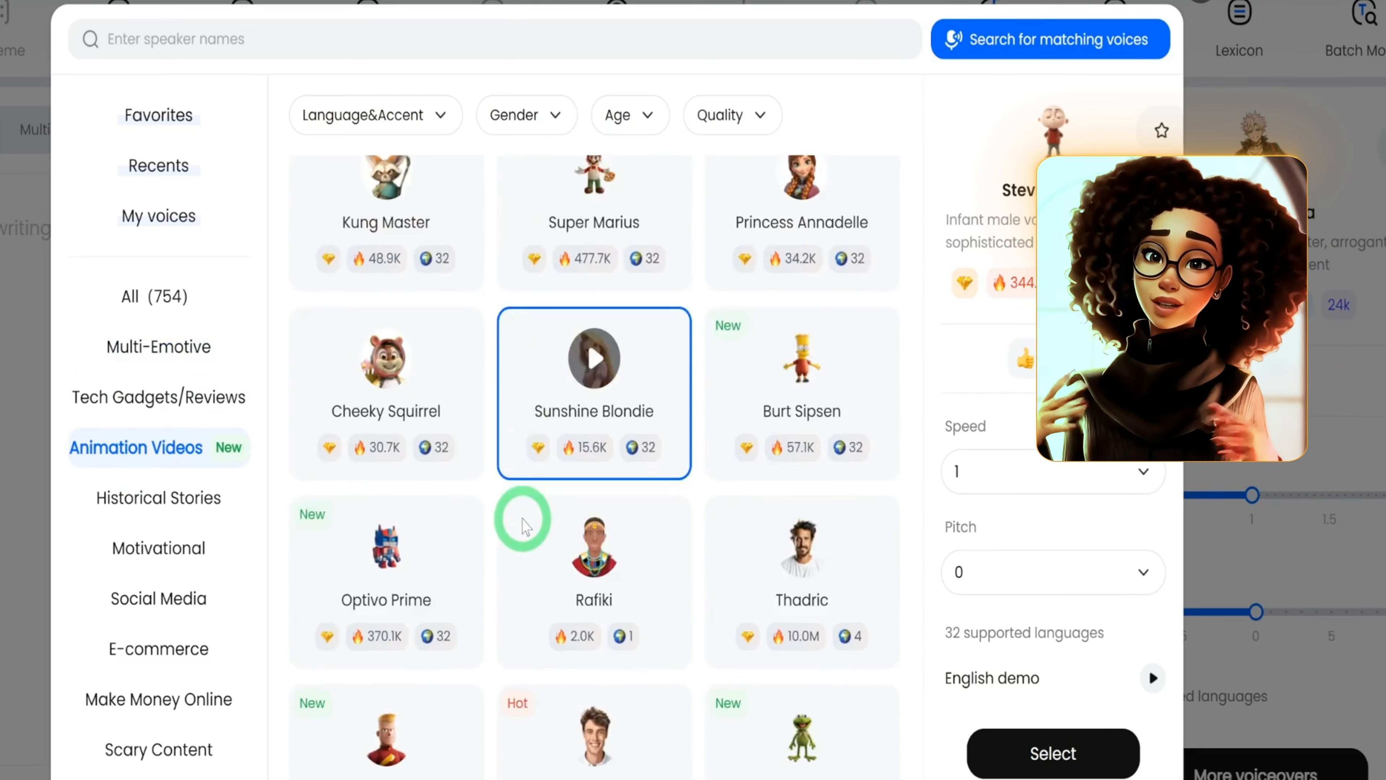
pyautogui.scroll(-10, 524, 524)
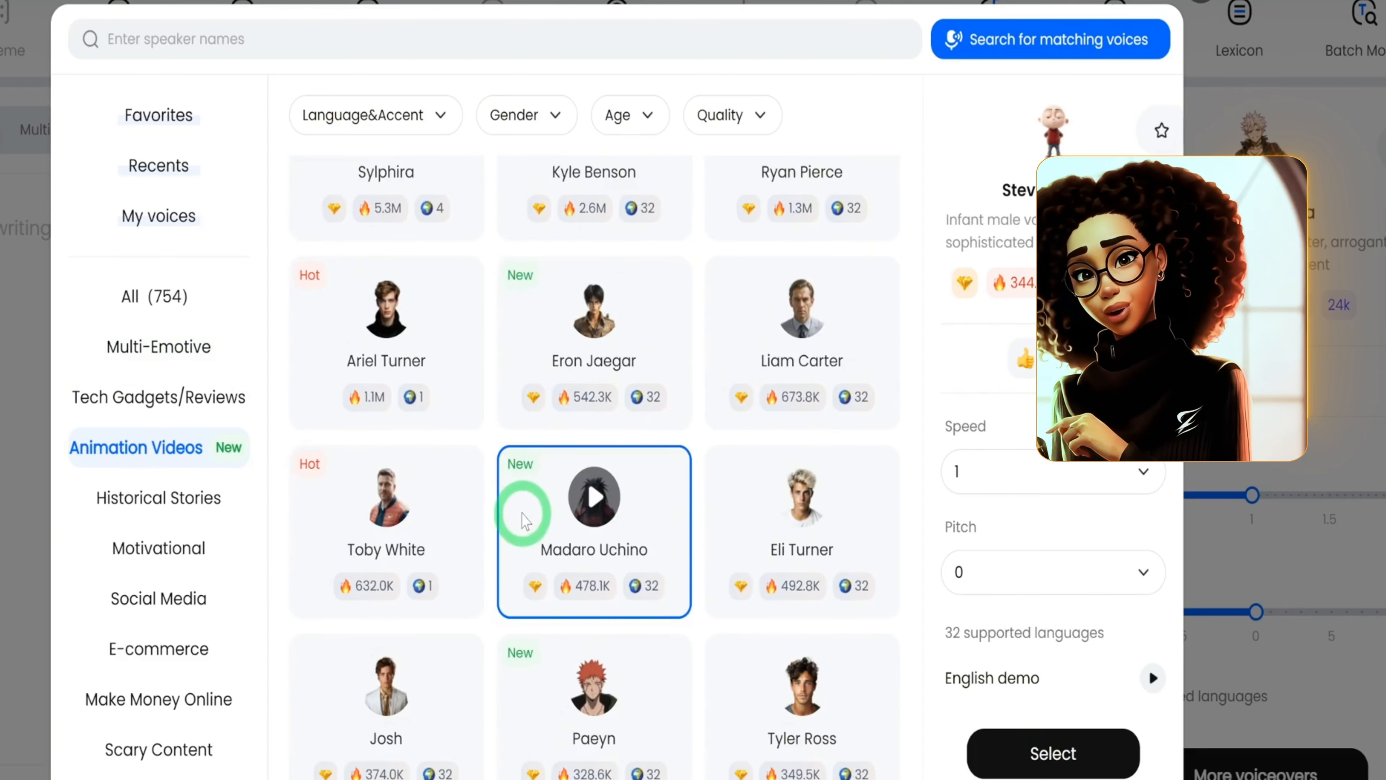
pyautogui.scroll(-6, 551, 494)
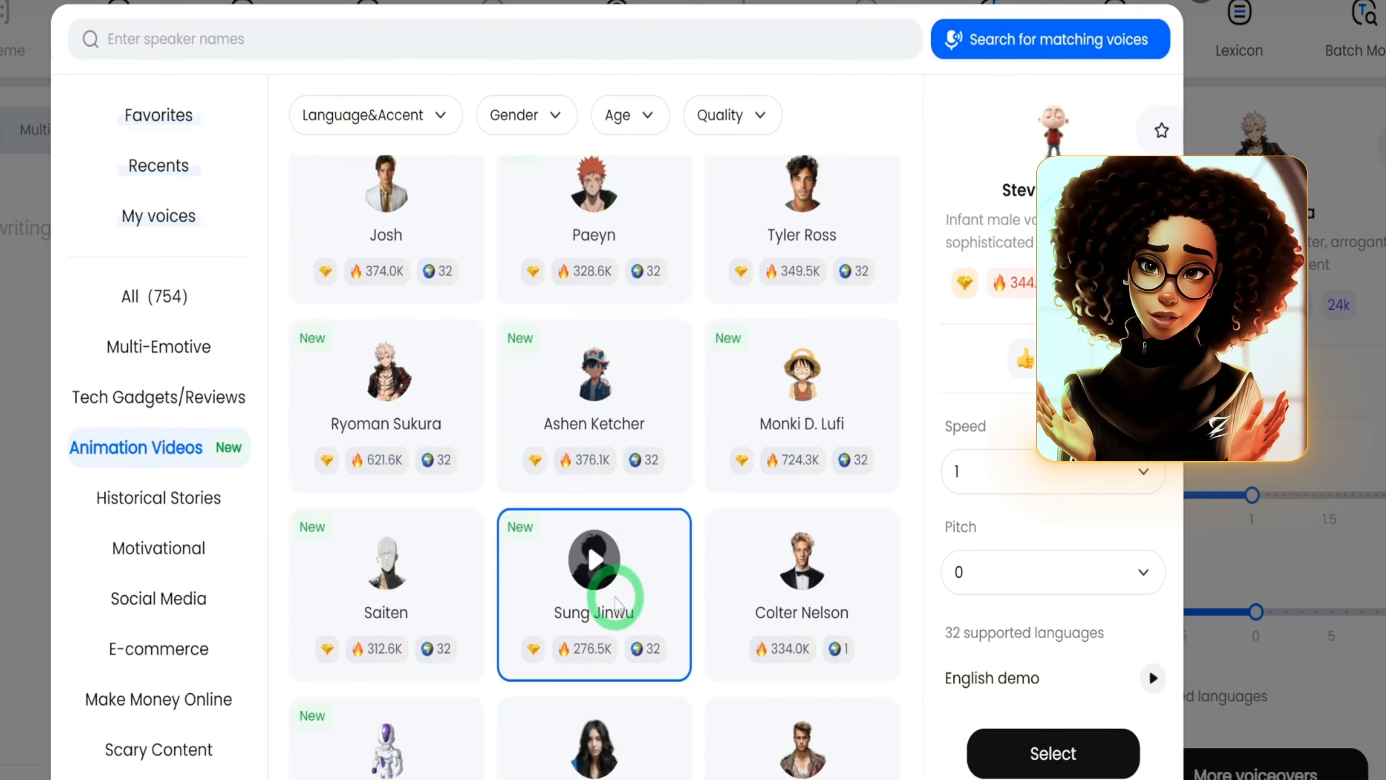
pyautogui.click(646, 573)
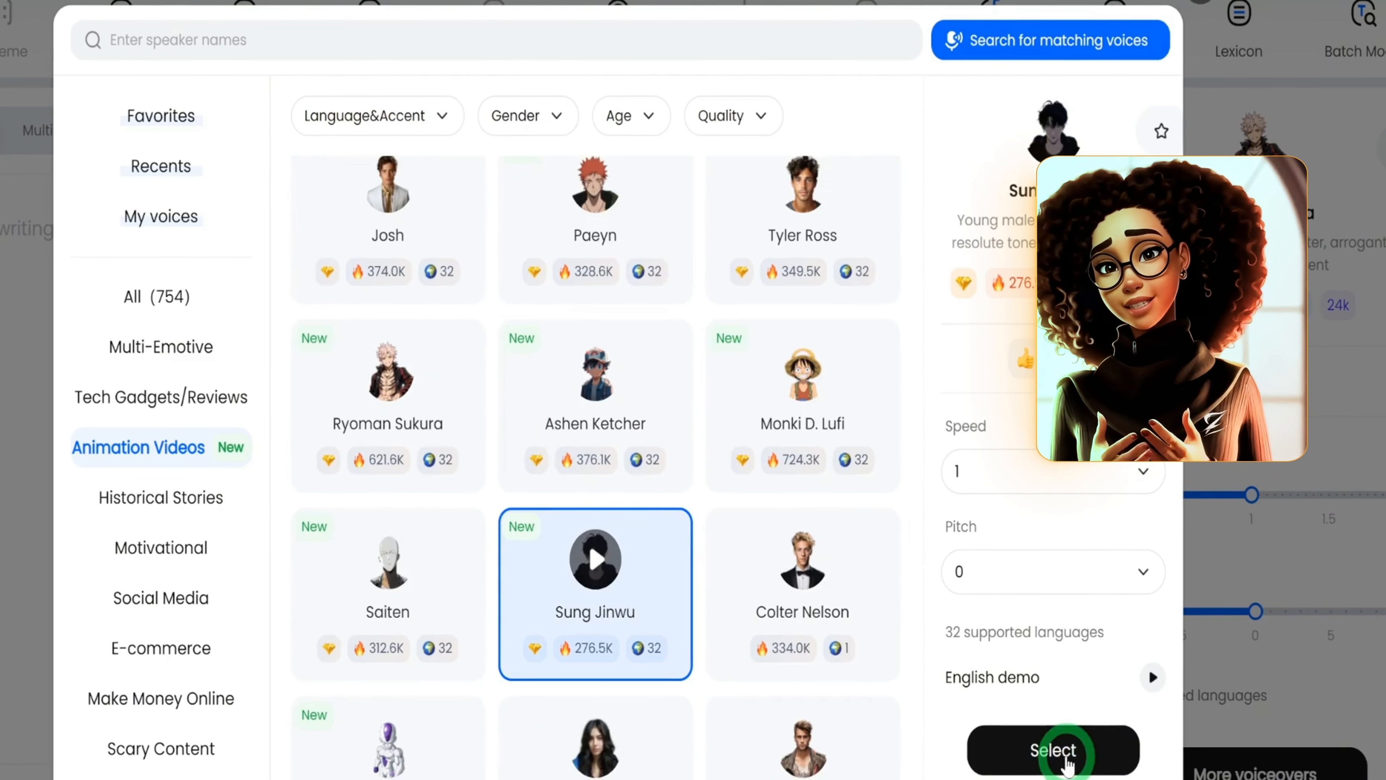
pyautogui.click(1056, 752)
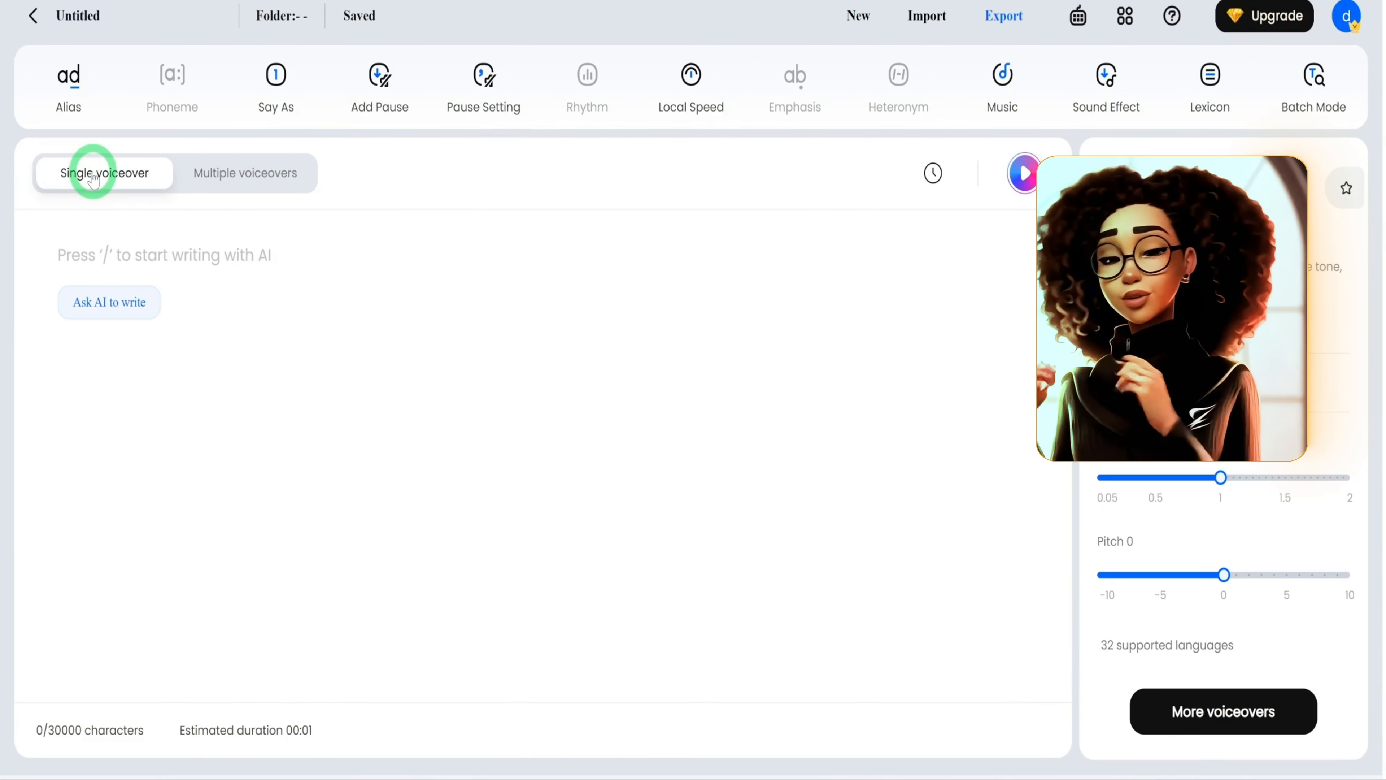
# Switch the project to multiple voiceovers and play back the generated voiceover of the samurai dialogue script
pyautogui.click(255, 180)
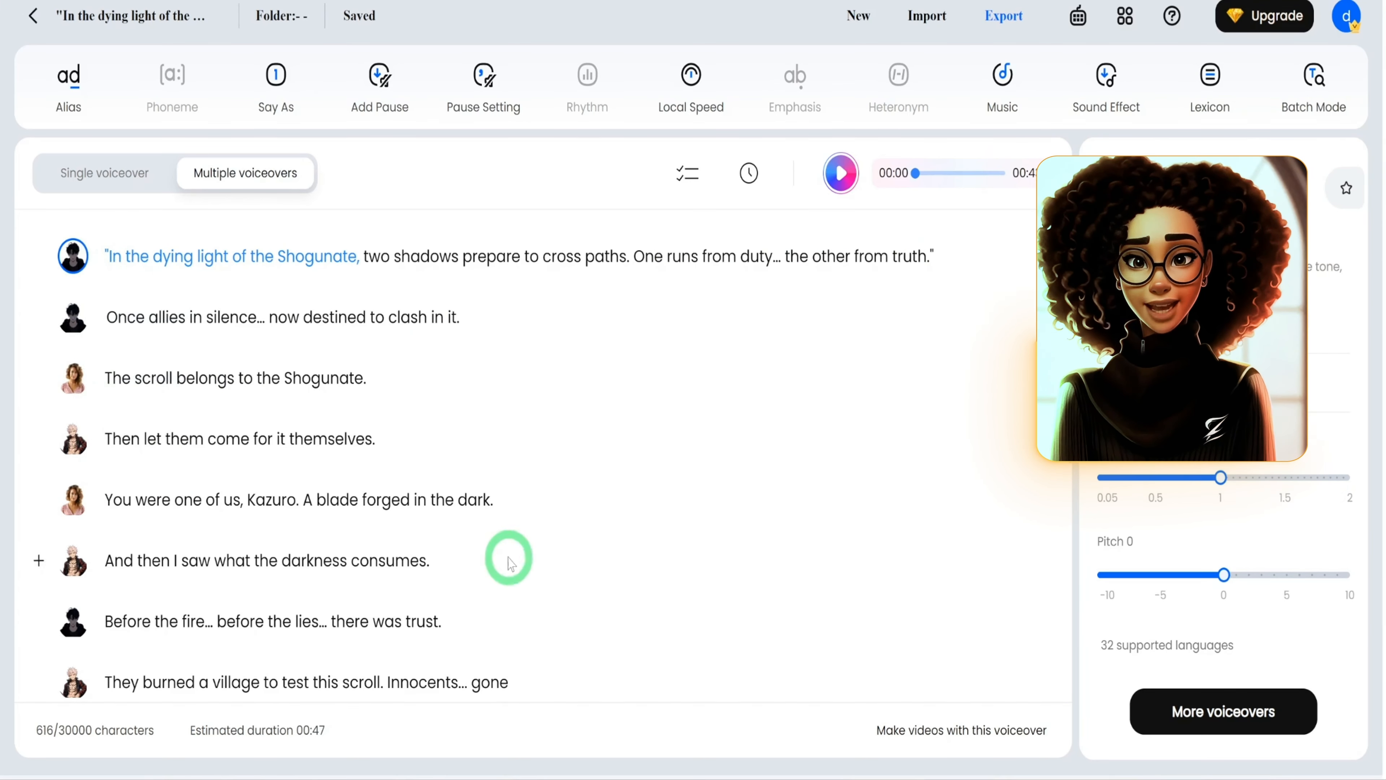
pyautogui.scroll(-2, 492, 469)
pyautogui.scroll(-5, 488, 475)
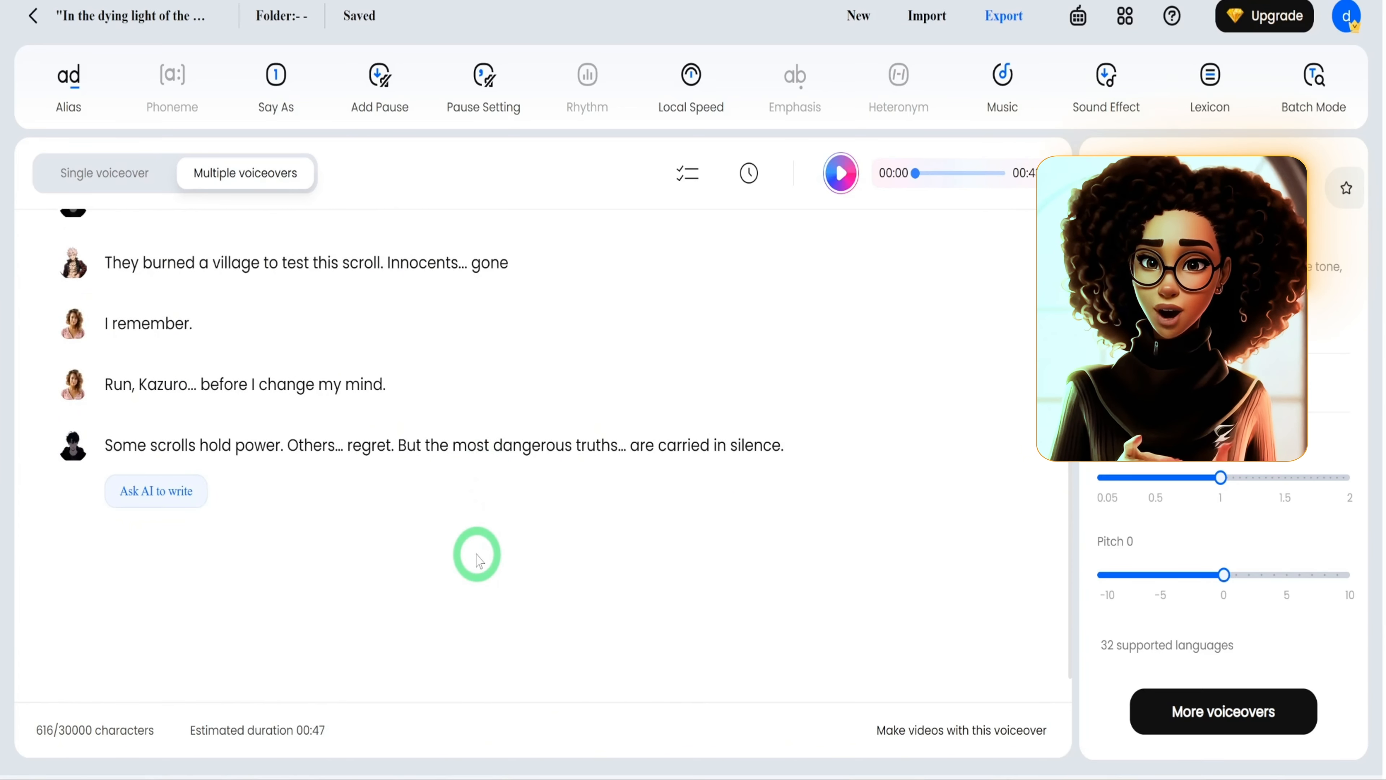
pyautogui.scroll(7, 476, 554)
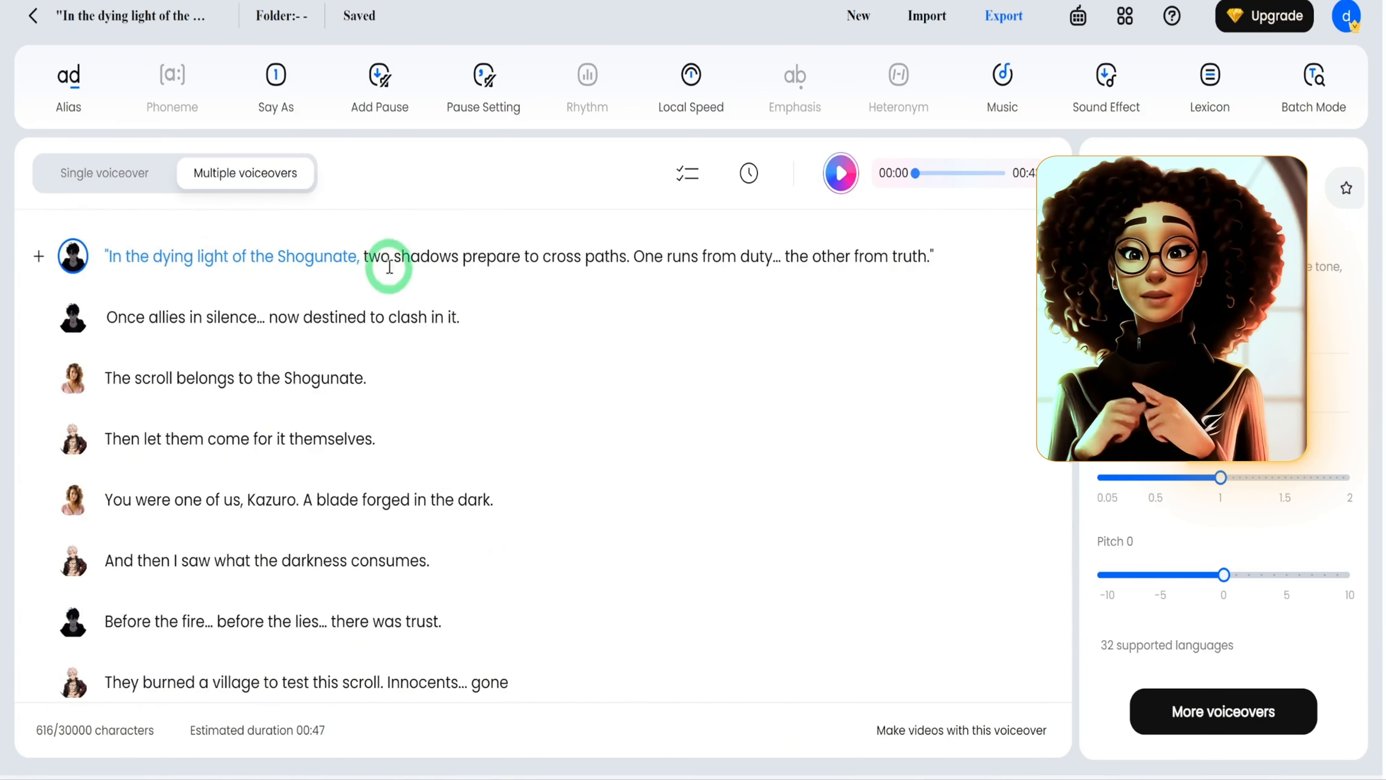
pyautogui.scroll(-5, 365, 616)
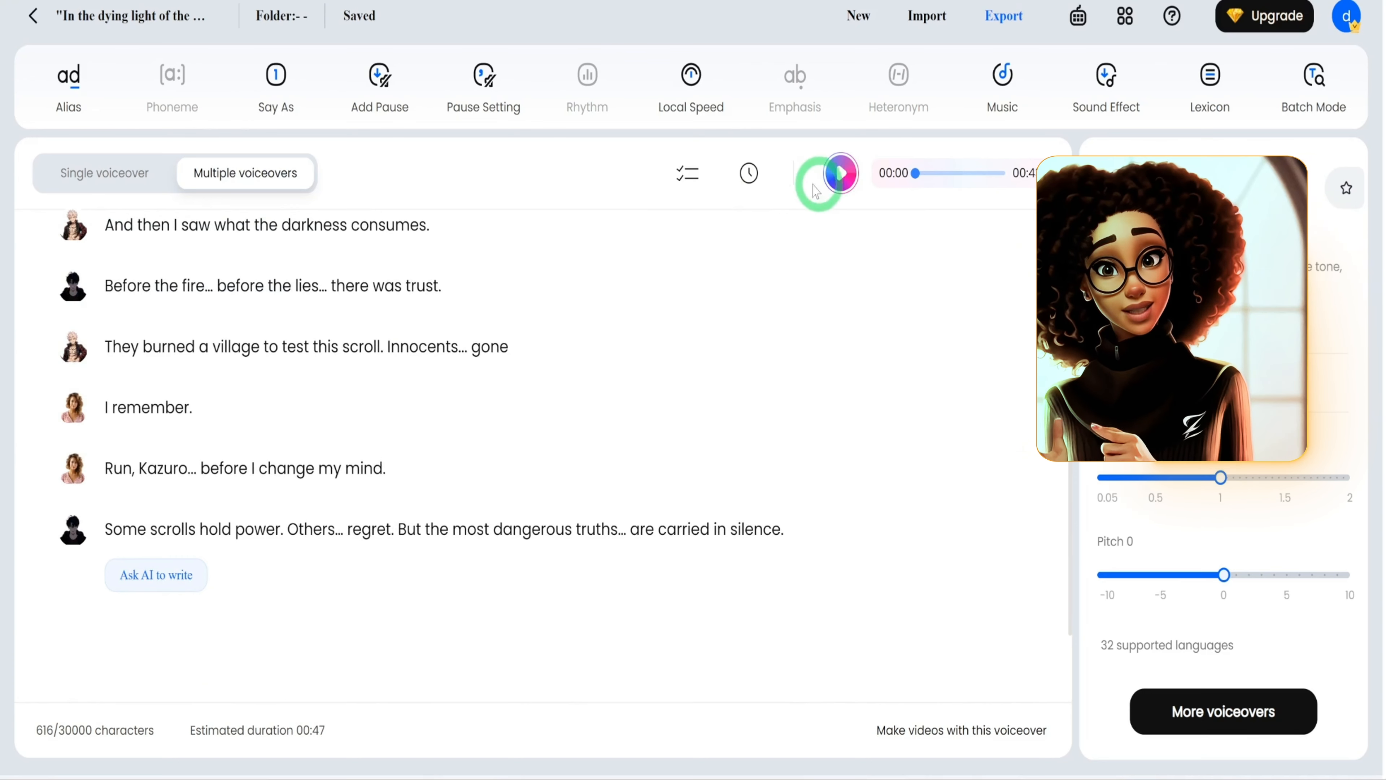
pyautogui.scroll(5, 473, 398)
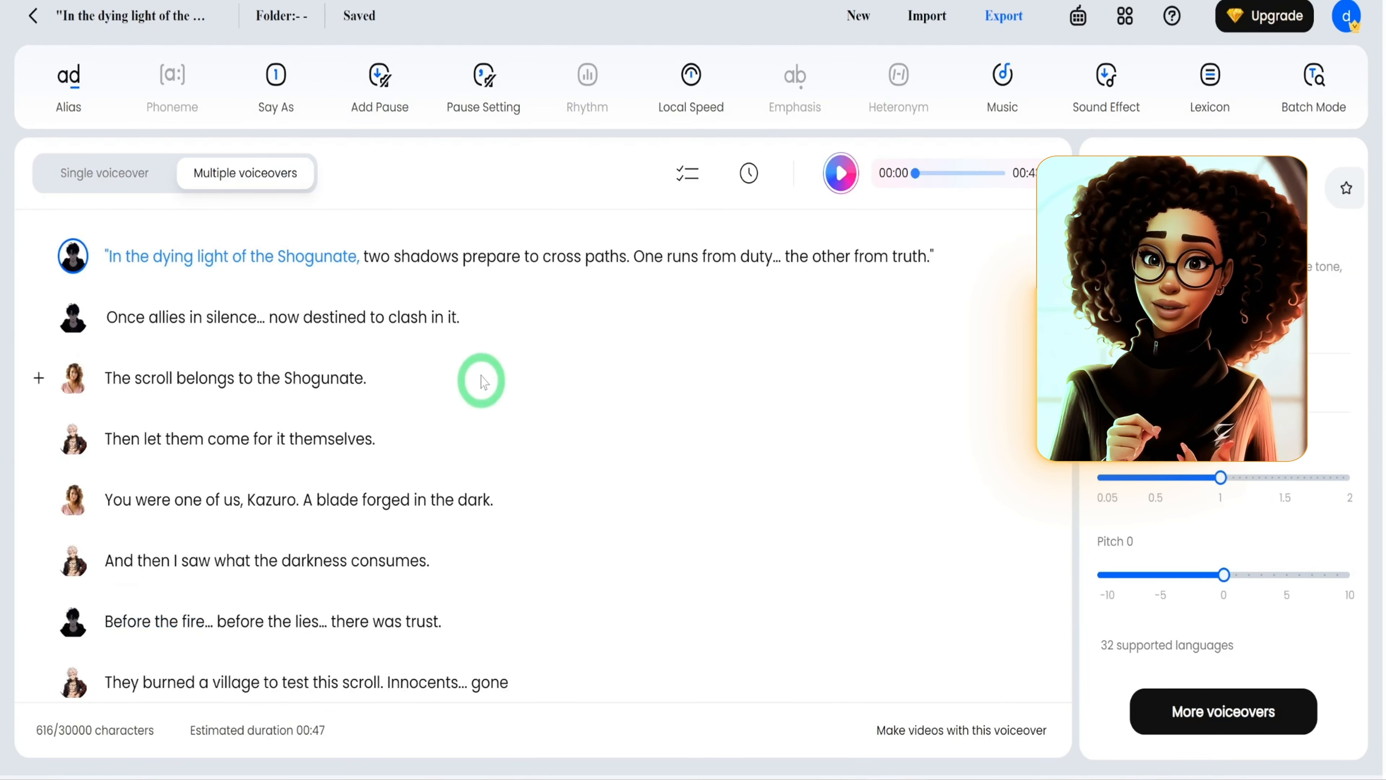
pyautogui.click(841, 173)
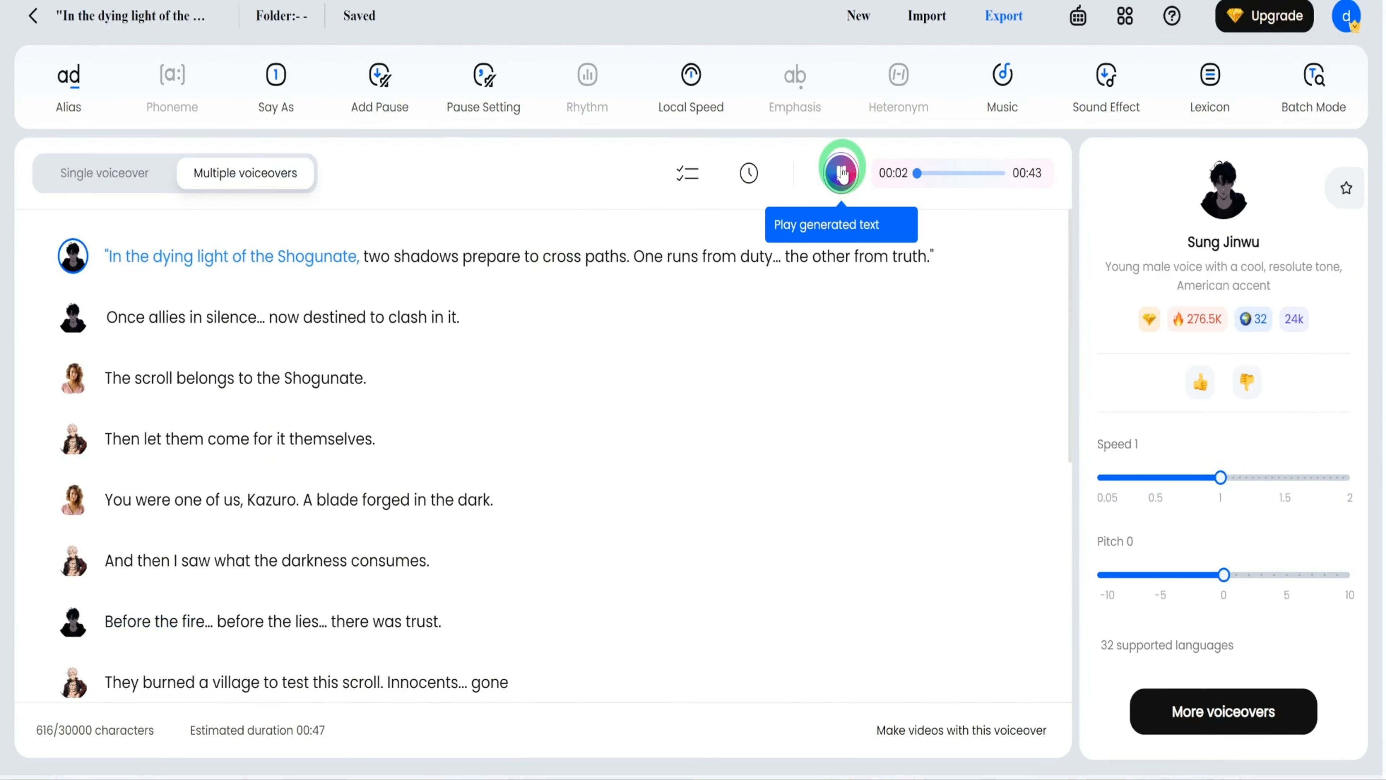